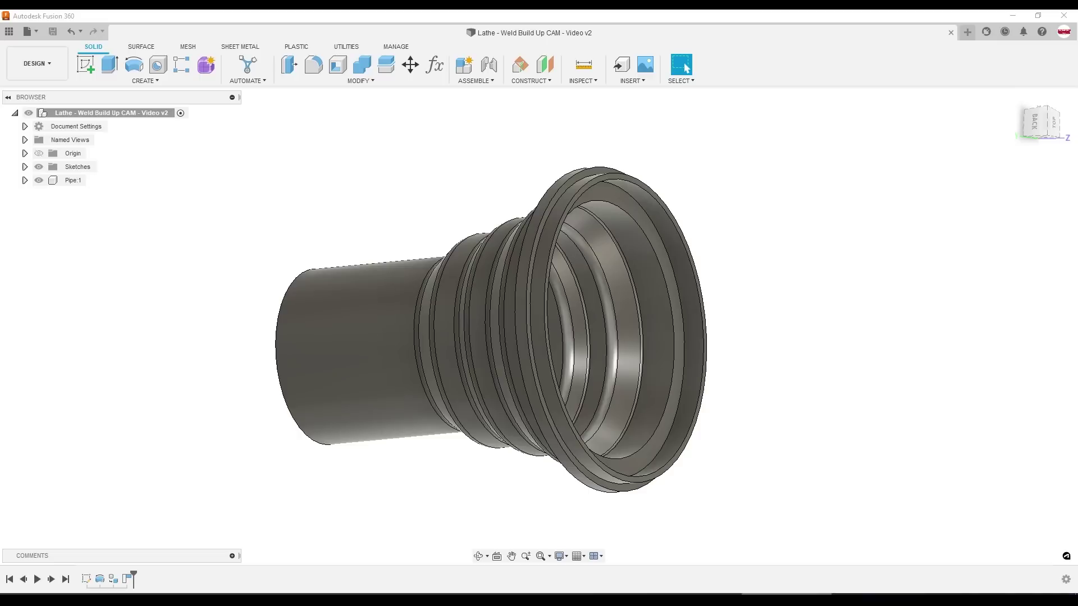
Step: Close the open end of the weld build-up sketch profile with a short line to the pipe's inner wall
shift+middle_drag(880, 231, 857, 282)
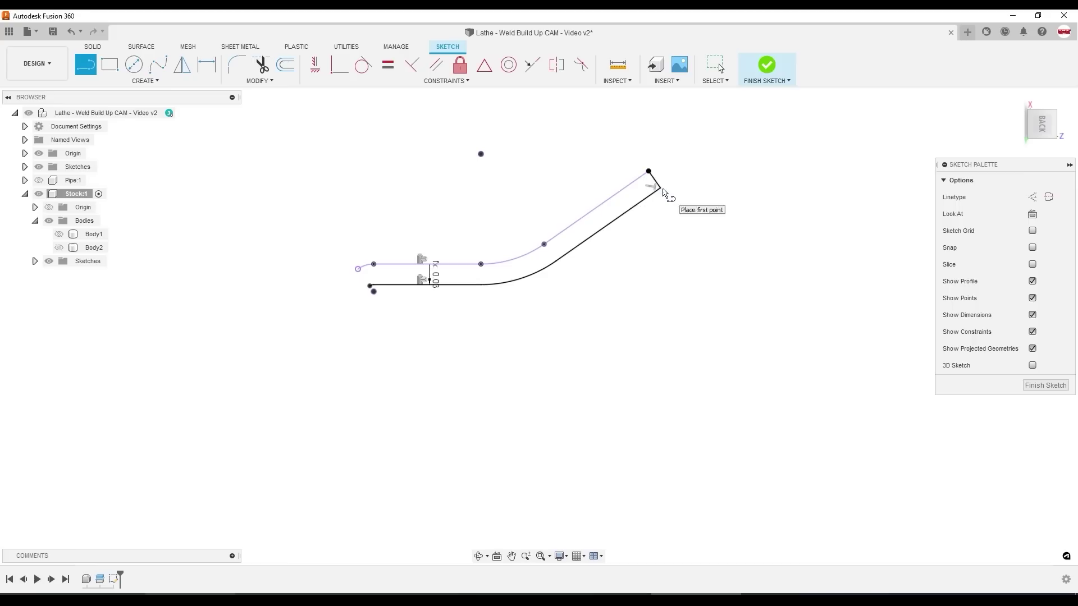
scroll(373, 251, up, 5)
drag(373, 251, 397, 287)
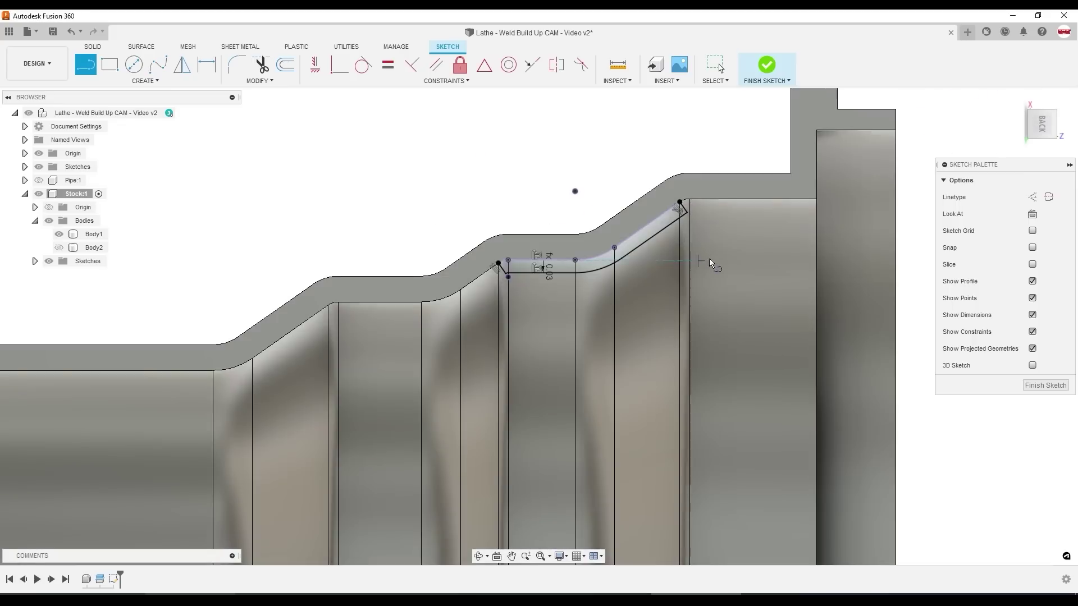
scroll(424, 274, up, 2)
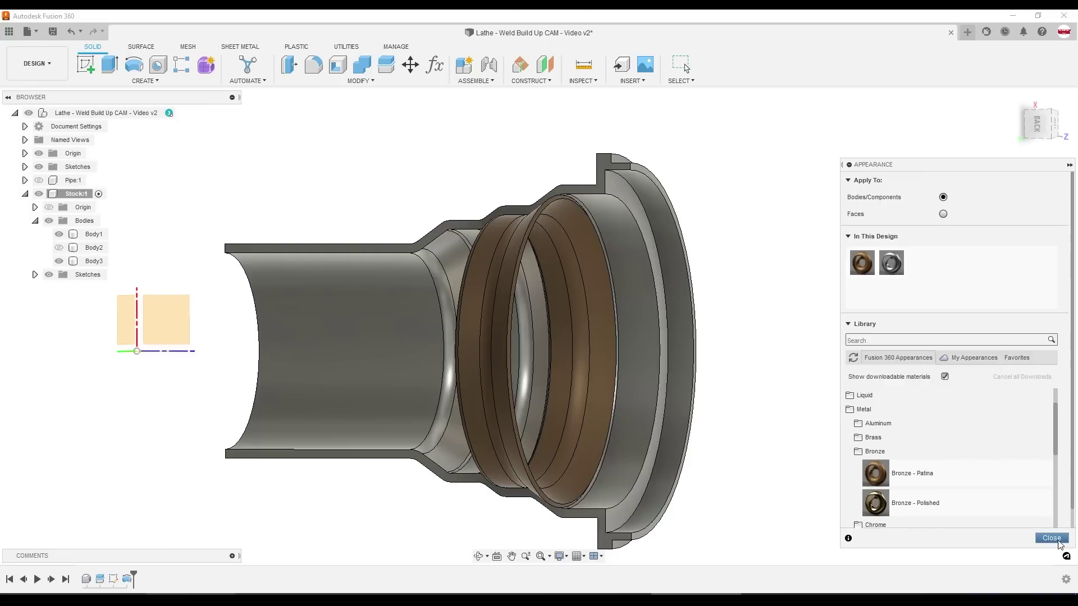
Step: Finish the appearance settings and examine the bronze weld build-up body inside the sectioned pipe
click(1051, 535)
shift+middle_drag(507, 212, 392, 176)
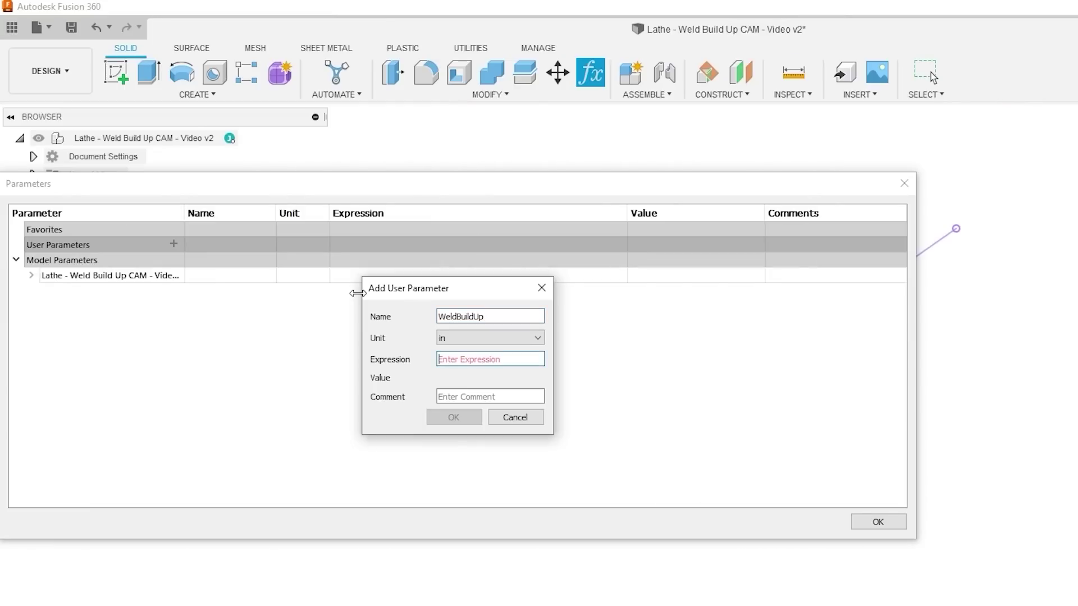
Step: Define the user parameter WeldBuildUp in inches with the expression 0.03
text(0.03)
click(439, 420)
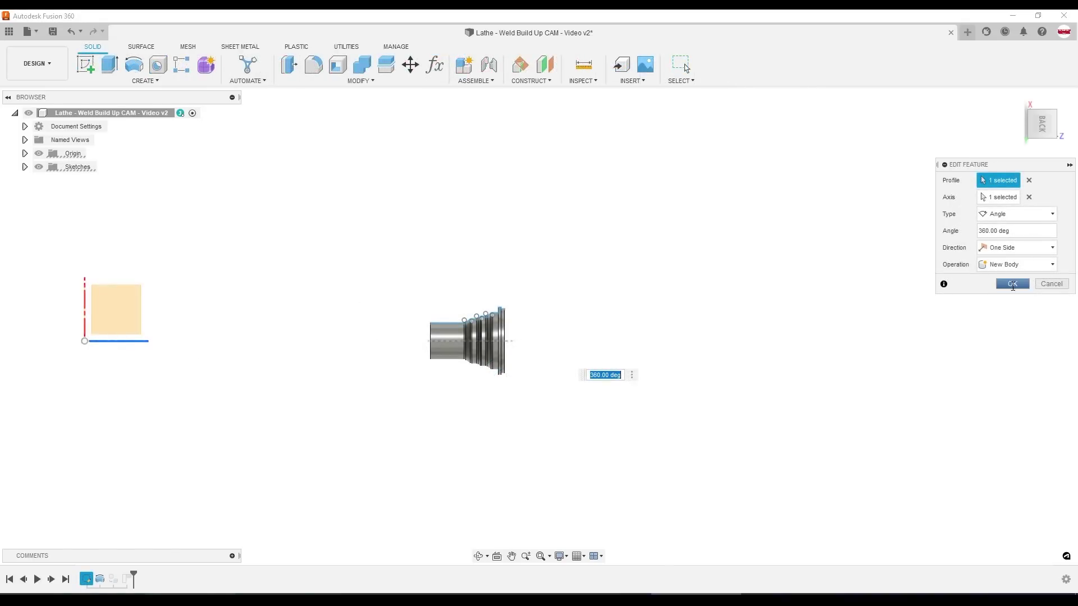
Step: Confirm the pipe's revolve feature as a 360-degree, one-sided new body
click(1012, 283)
shift+middle_drag(272, 370, 471, 480)
scroll(378, 455, up, 3)
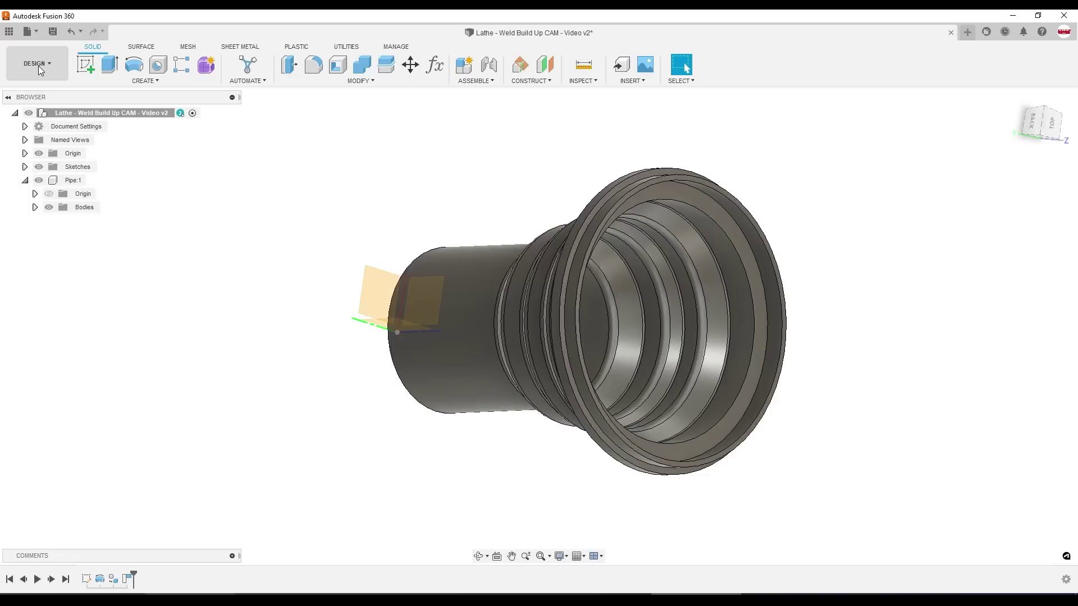
Step: Switch to the Manufacture workspace and create a new setup with the turning or mill/turn operation type
click(38, 65)
click(56, 193)
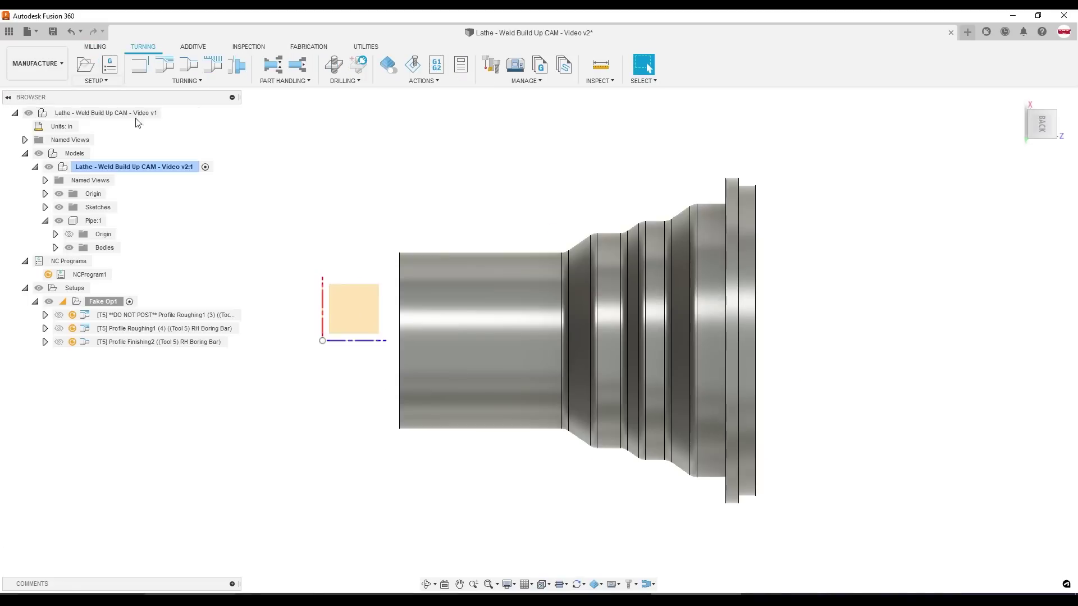
click(96, 80)
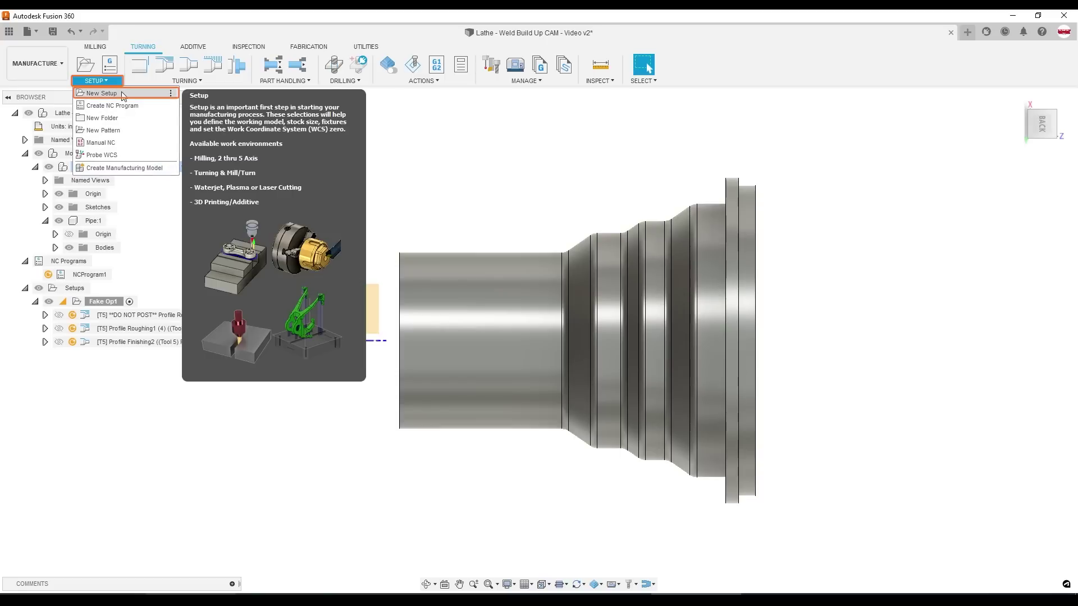
click(101, 94)
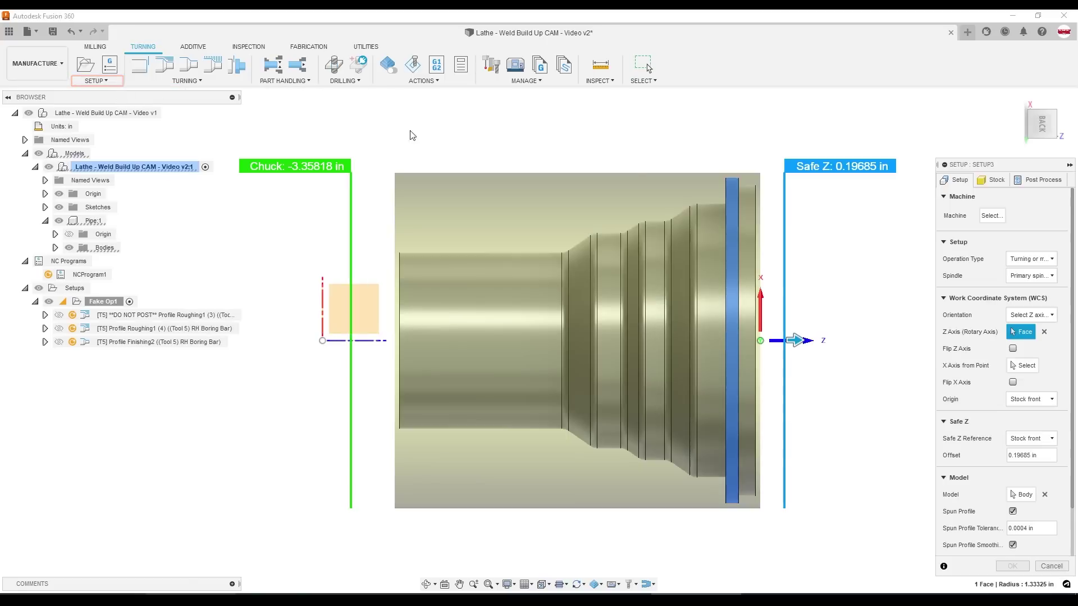
click(1028, 261)
click(1032, 287)
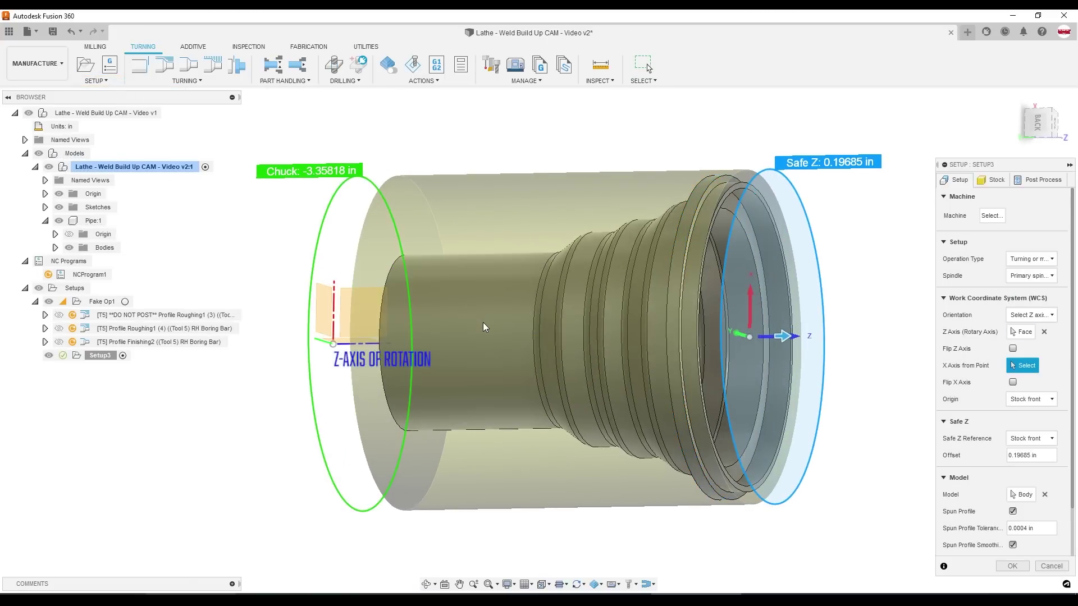
Step: Define the setup's Z rotary axis from a pipe face, use the pipe body as the model, and accept the setup
click(1023, 333)
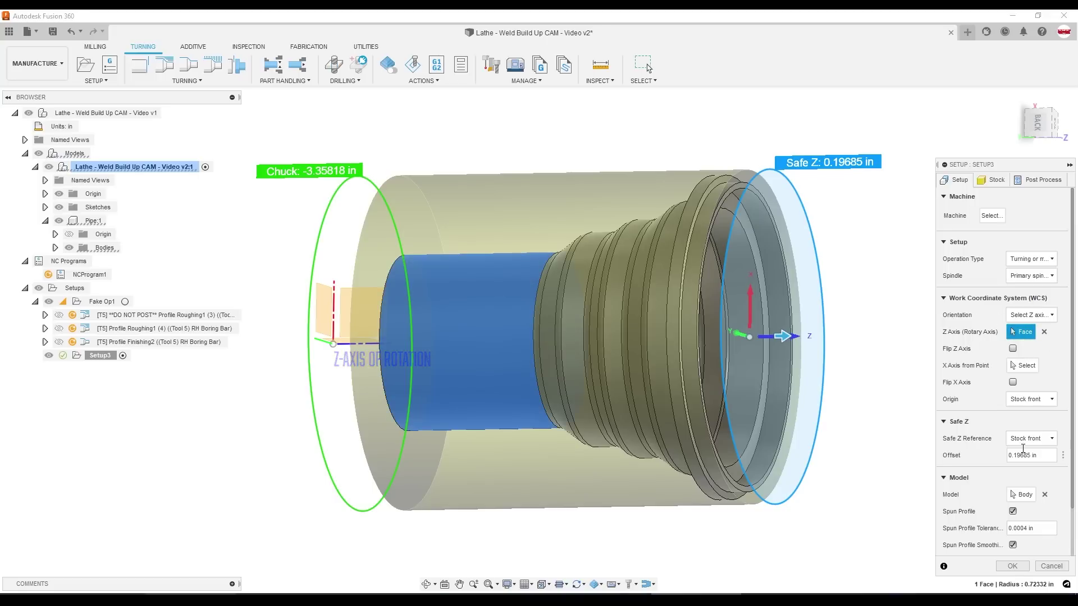
click(1024, 496)
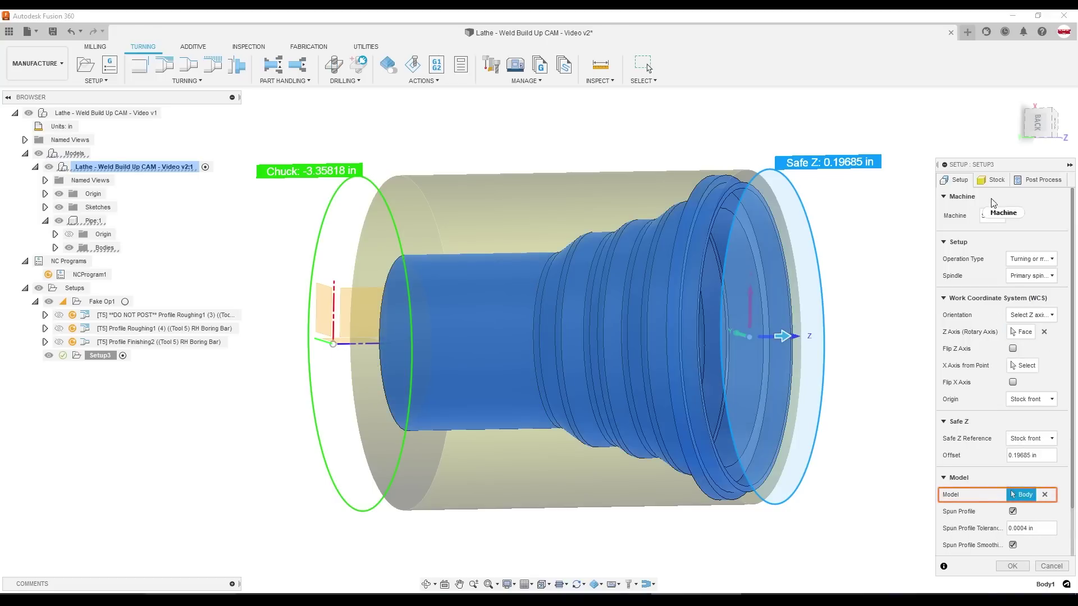
click(1012, 566)
Step: Rename the new setup as Fake CAM Op and collapse the Fake Op1 setup
double_click(101, 356)
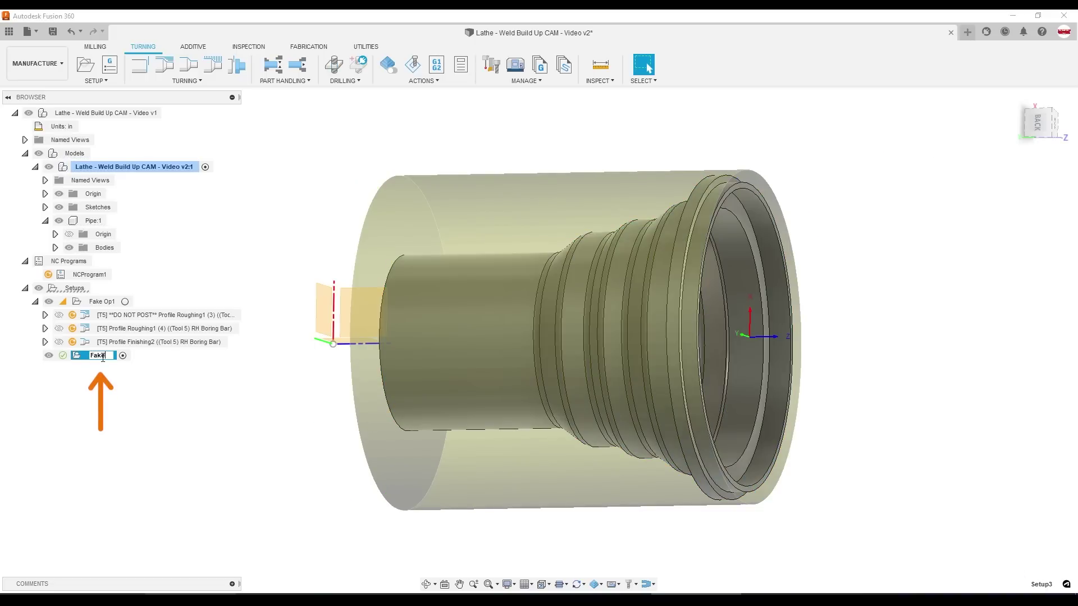
text(Fake CAM Op)
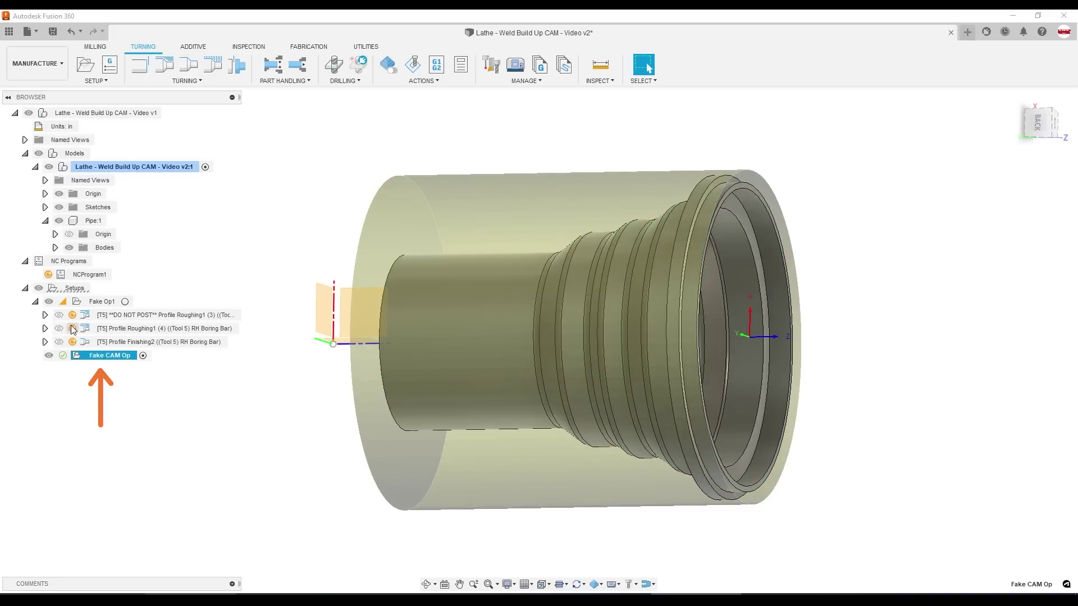
key(Return)
click(35, 301)
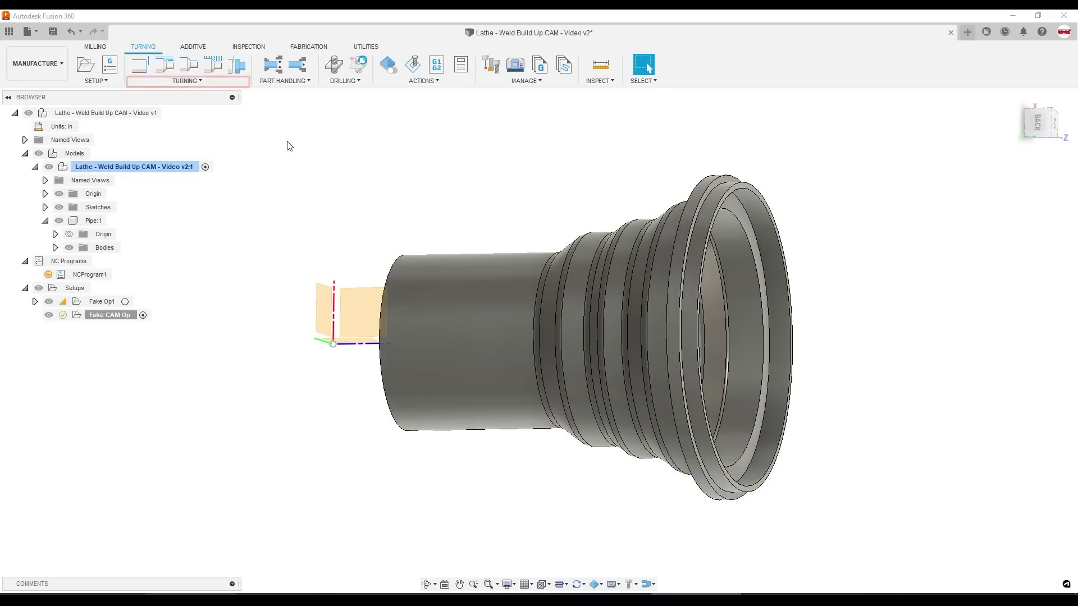
Step: Create an inside Turning Profile Roughing operation with boring bar tool 5 under Fake CAM Op
click(183, 81)
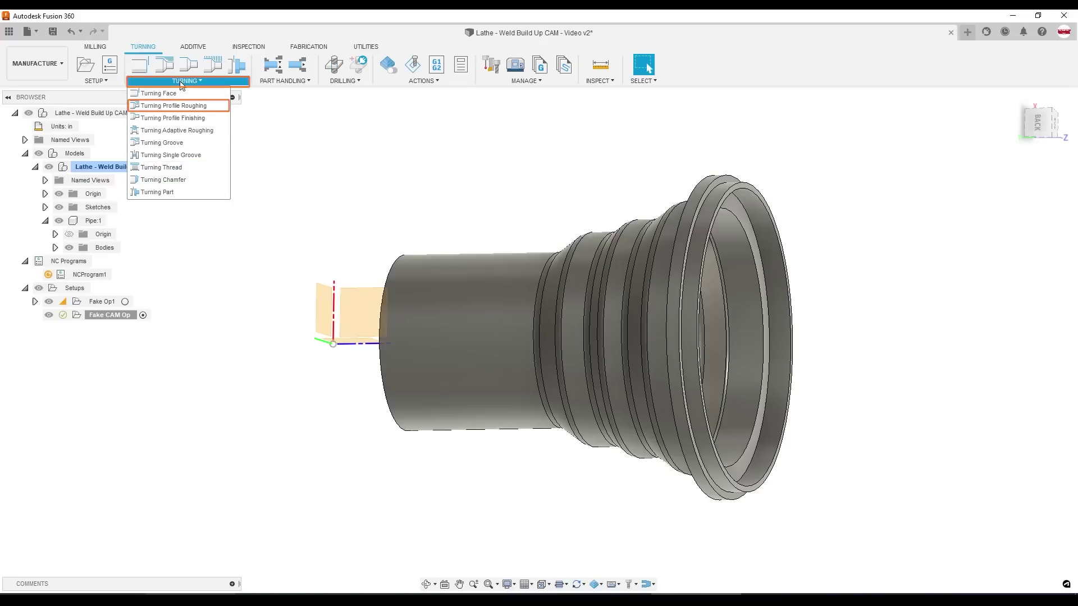
click(185, 107)
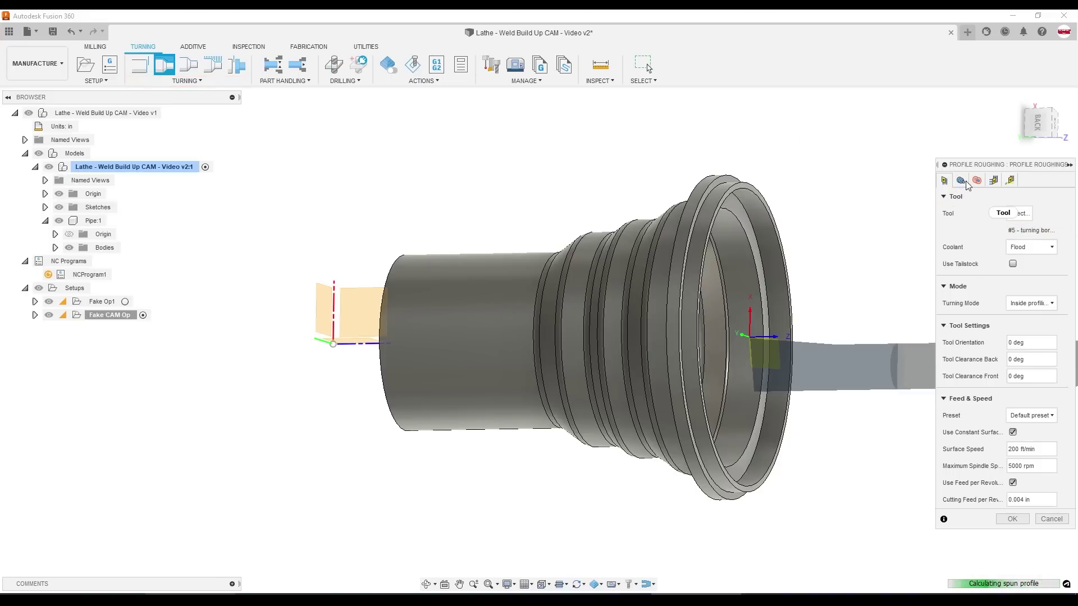
click(1014, 518)
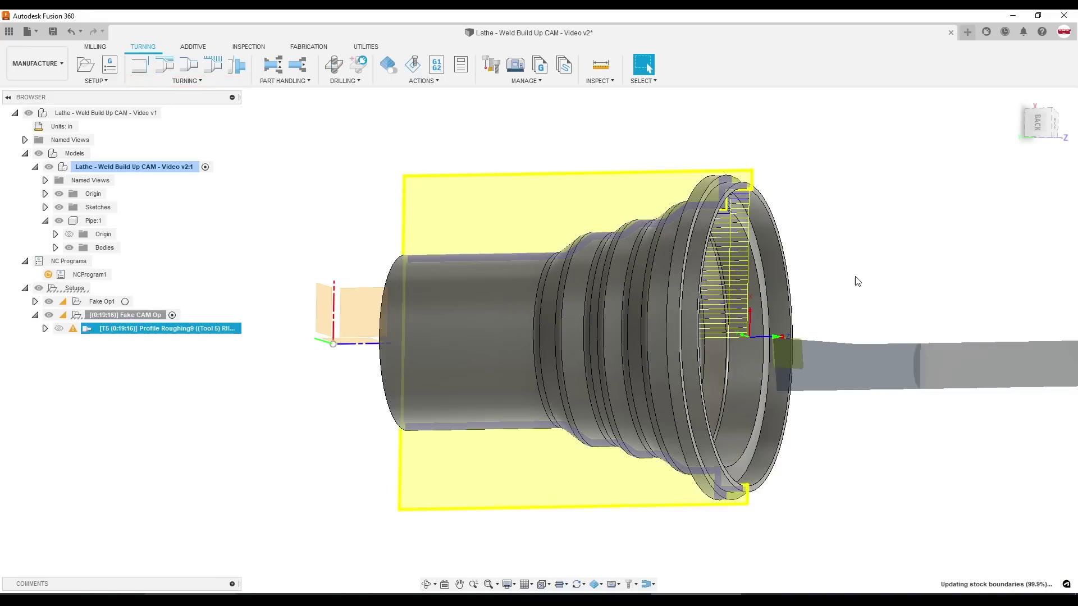
shift+middle_drag(857, 281, 887, 185)
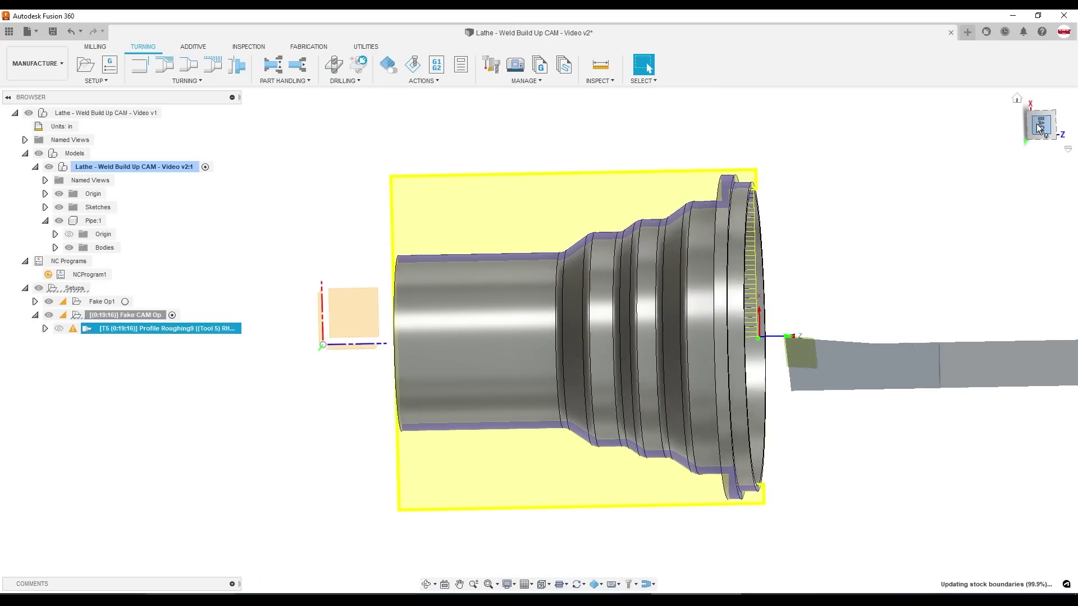
shift+middle_drag(1040, 129, 847, 250)
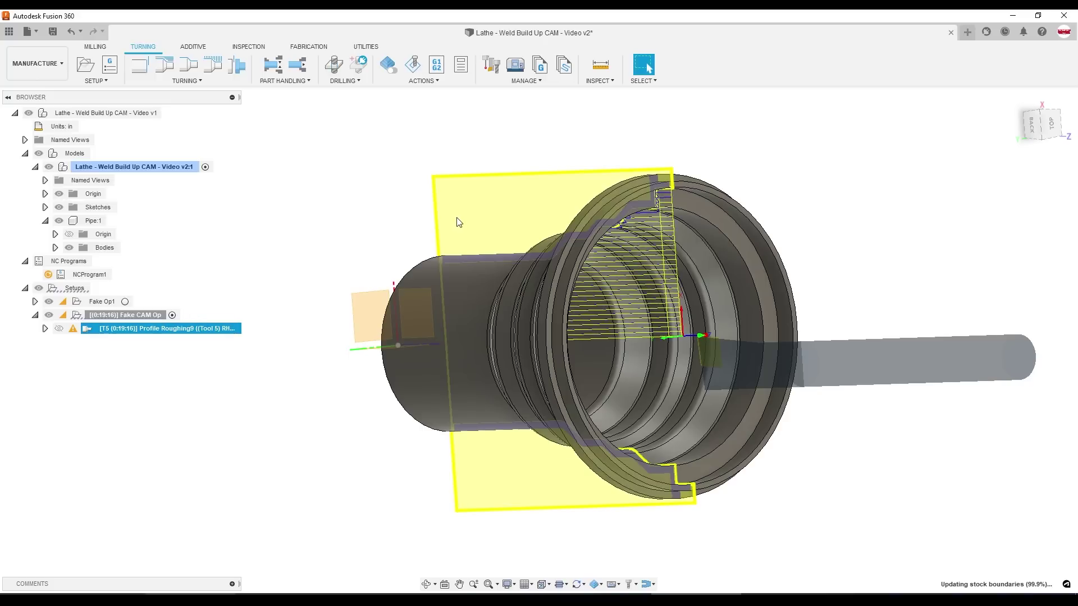
Step: Create a section analysis of the pipe on the XZ plane at 0 in distance
click(1032, 123)
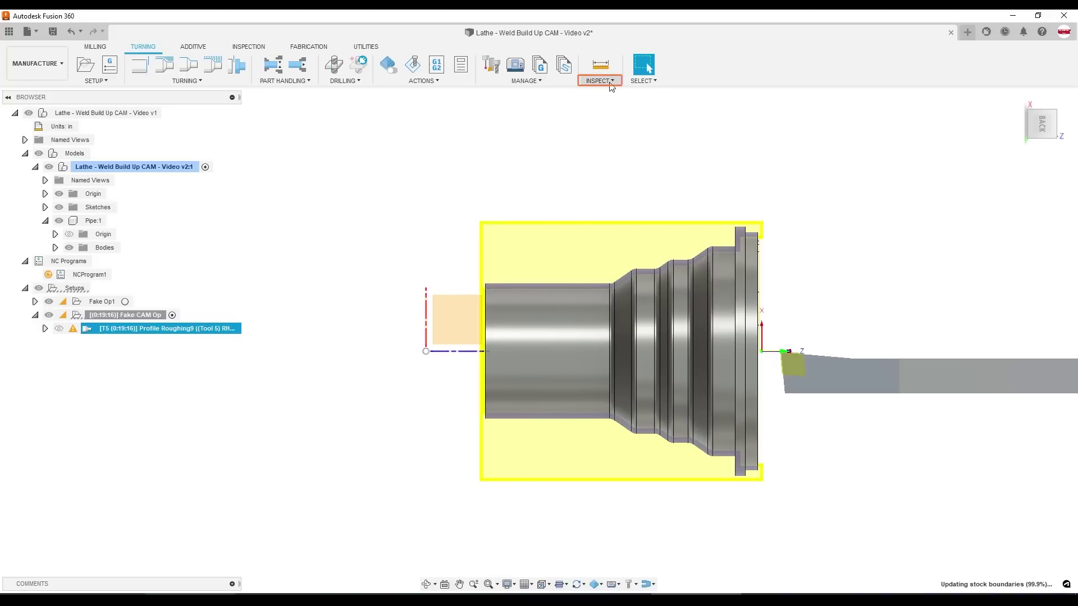
click(611, 86)
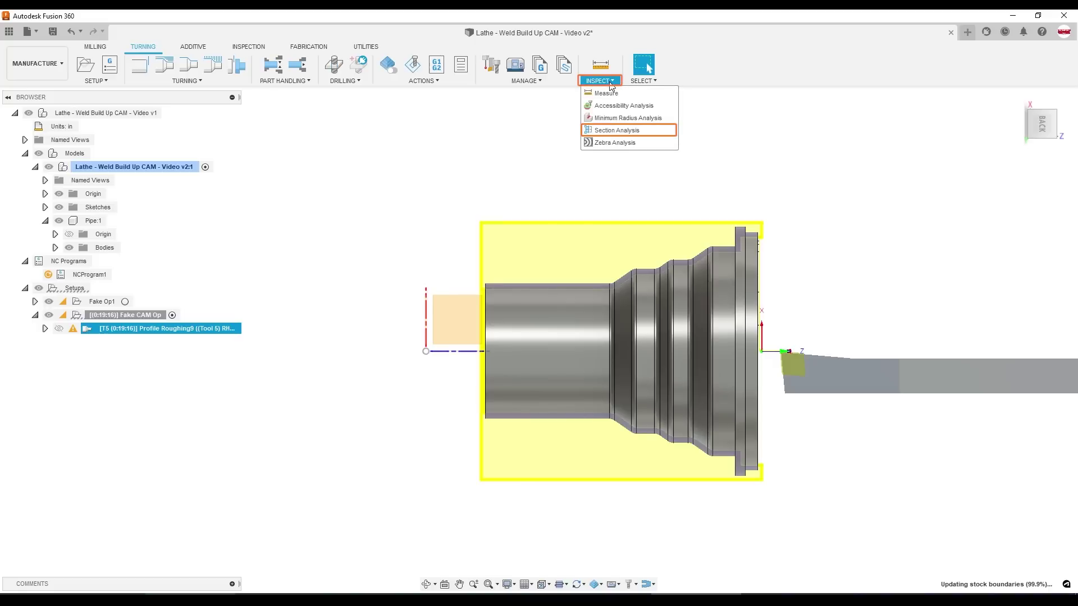
click(612, 130)
shift+middle_drag(486, 279, 432, 290)
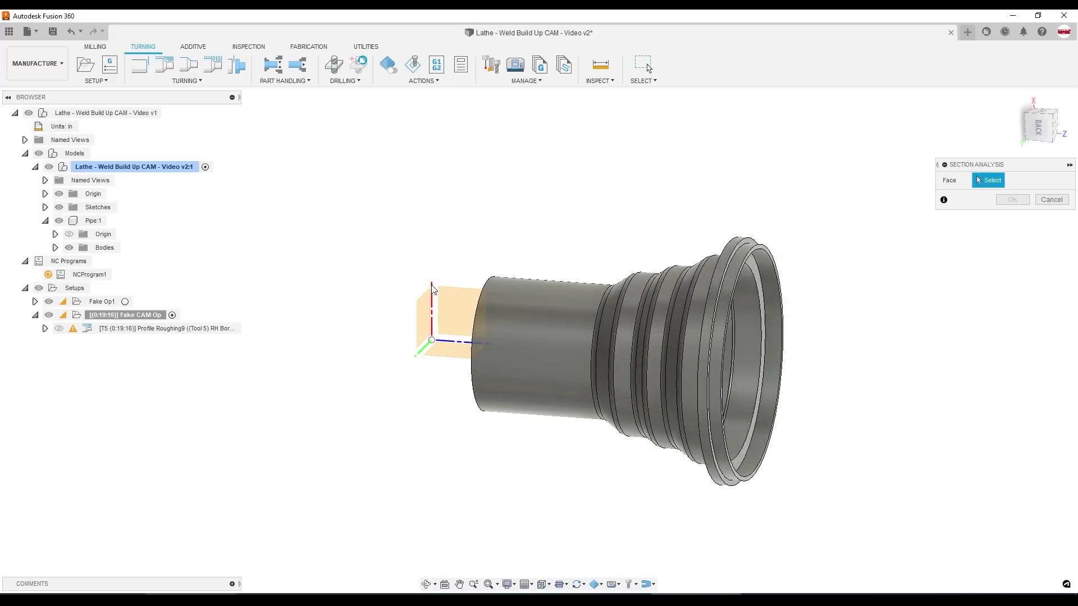
scroll(461, 309, up, 1)
click(462, 310)
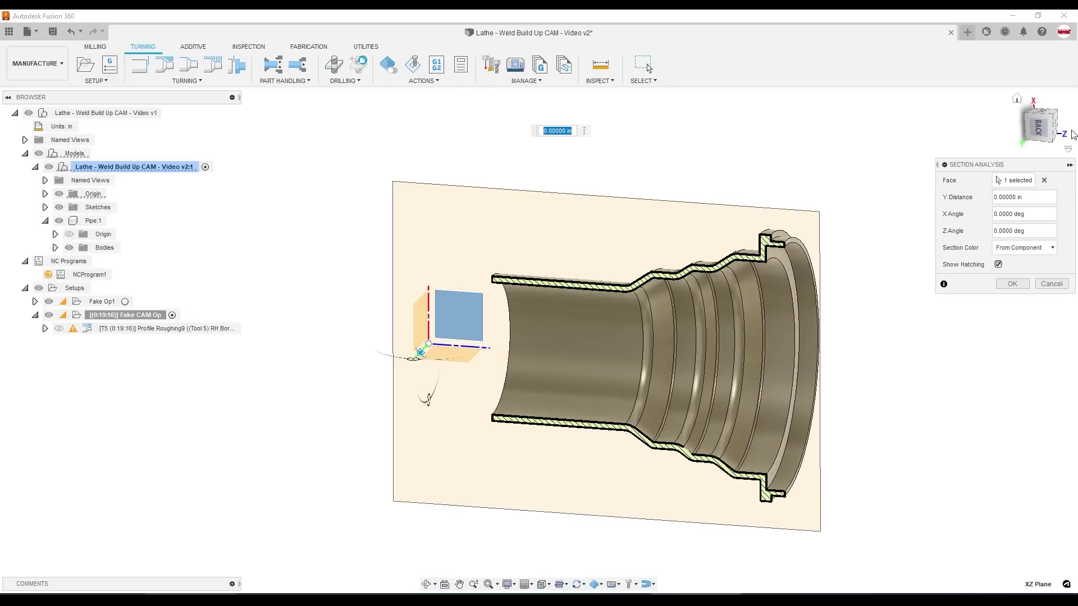
click(1013, 285)
click(1032, 135)
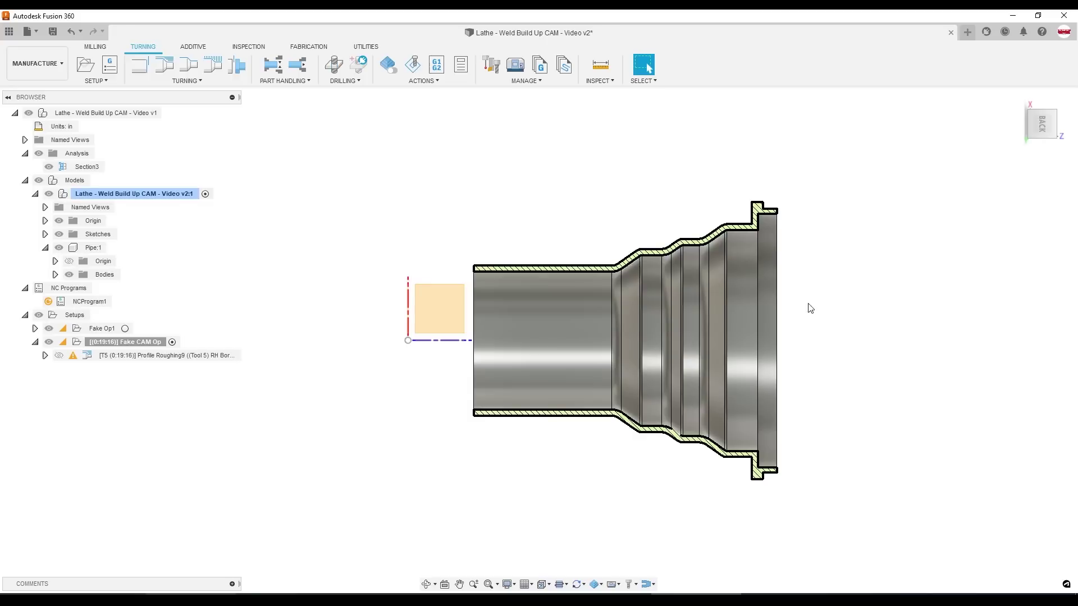
Step: Examine the Profile Roughing toolpath along the sectioned pipe's interior
shift+middle_drag(911, 373, 955, 236)
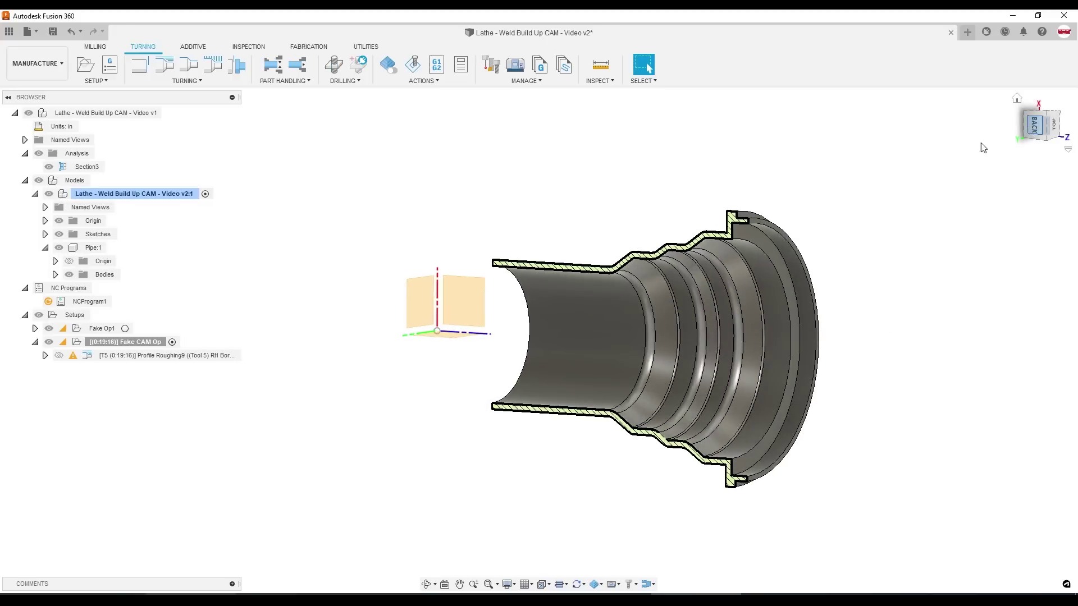
click(1042, 124)
click(168, 355)
scroll(617, 319, up, 2)
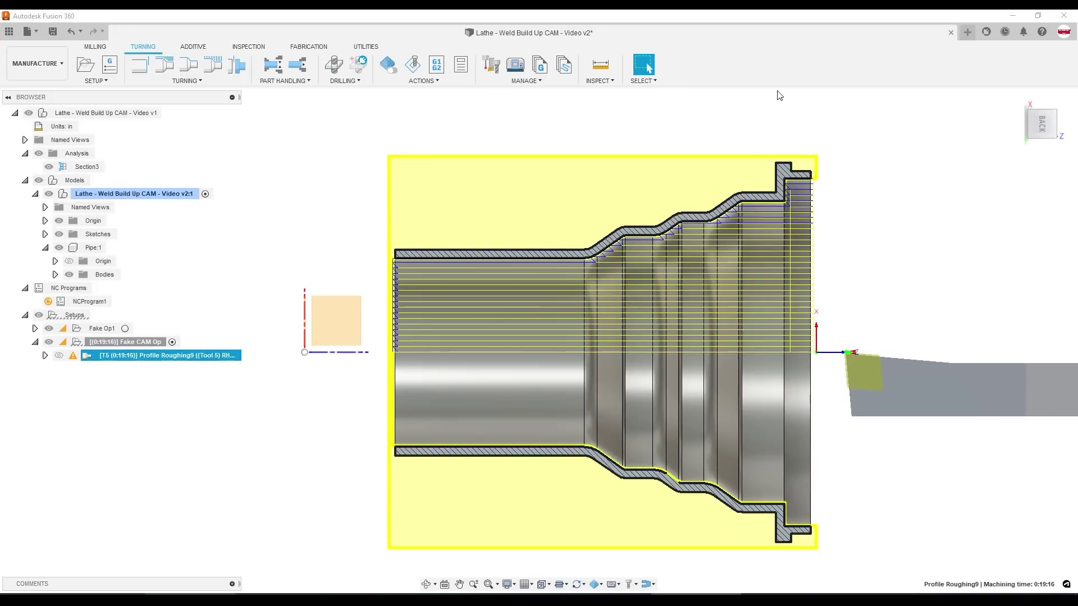
scroll(348, 244, up, 3)
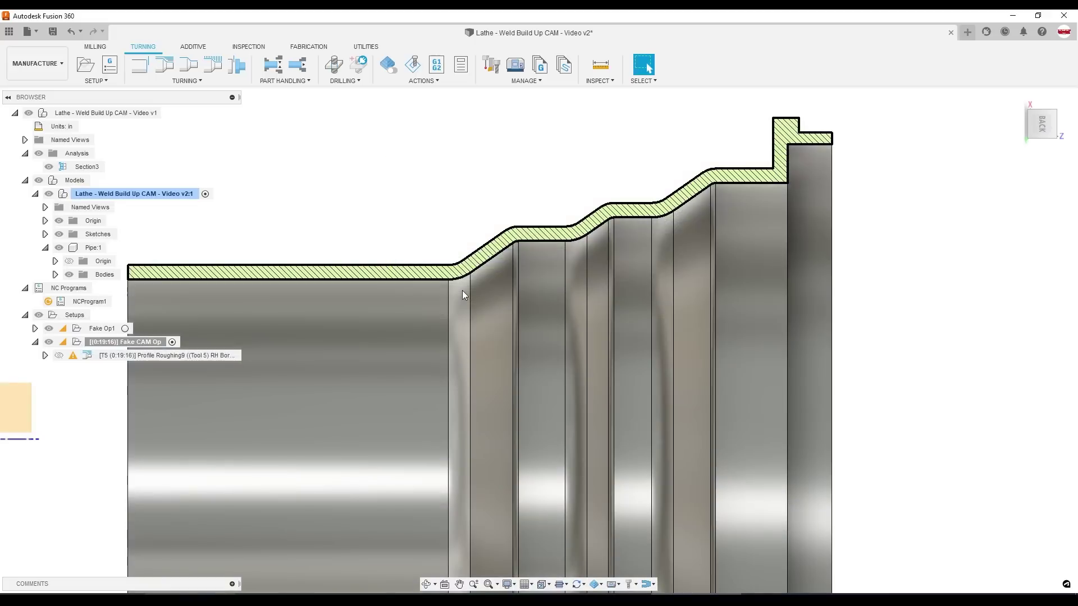
Step: Highlight the stepped and sloped interior faces of the pipe to review the weld build-up region
click(469, 297)
ctrl+click(497, 300)
scroll(522, 298, up, 3)
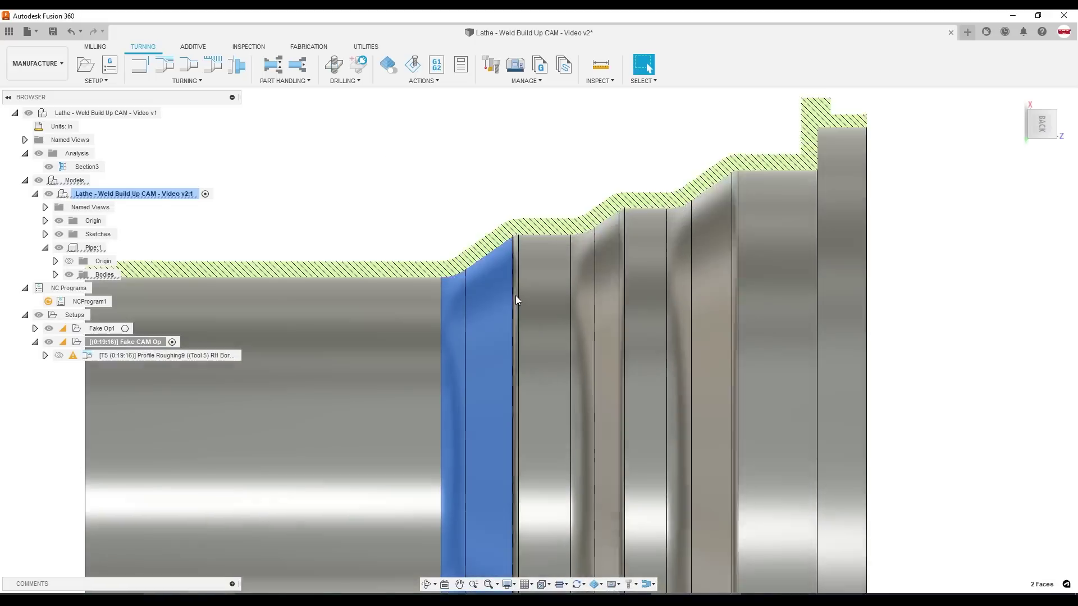
ctrl+click(570, 279)
ctrl+click(618, 275)
ctrl+click(656, 269)
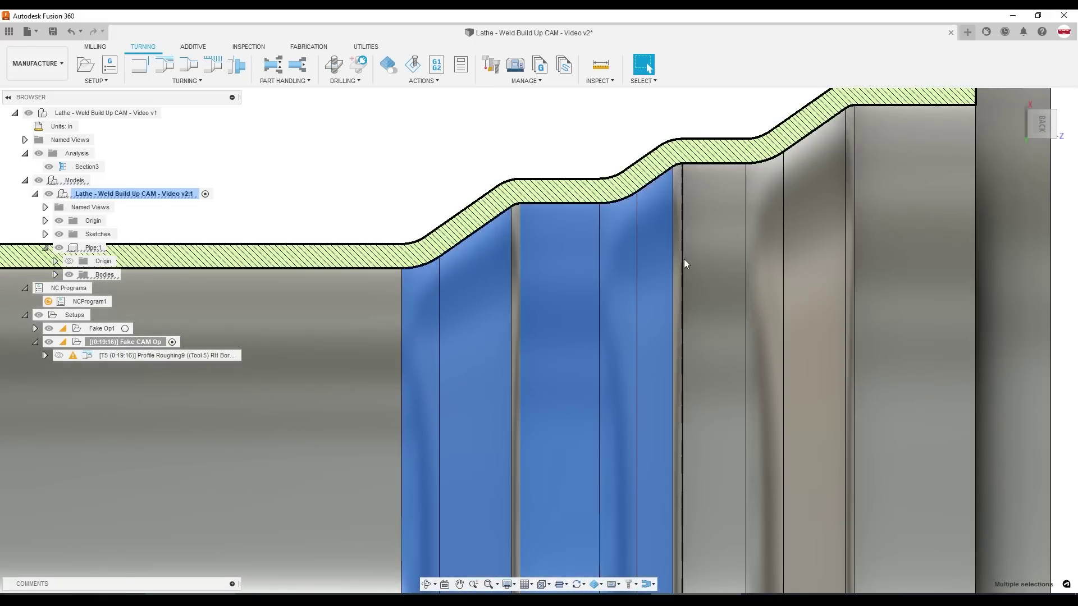
ctrl+click(689, 261)
ctrl+click(760, 238)
ctrl+click(789, 238)
key(F6)
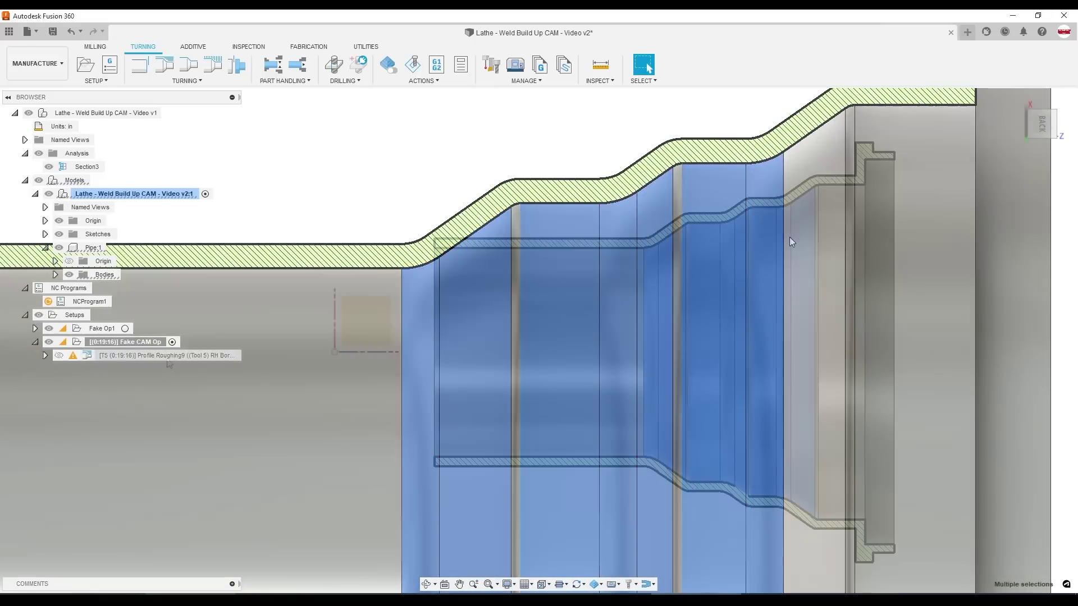
Step: Set both the X and Z stock to leave of the Profile Roughing operation to 0.1
click(167, 357)
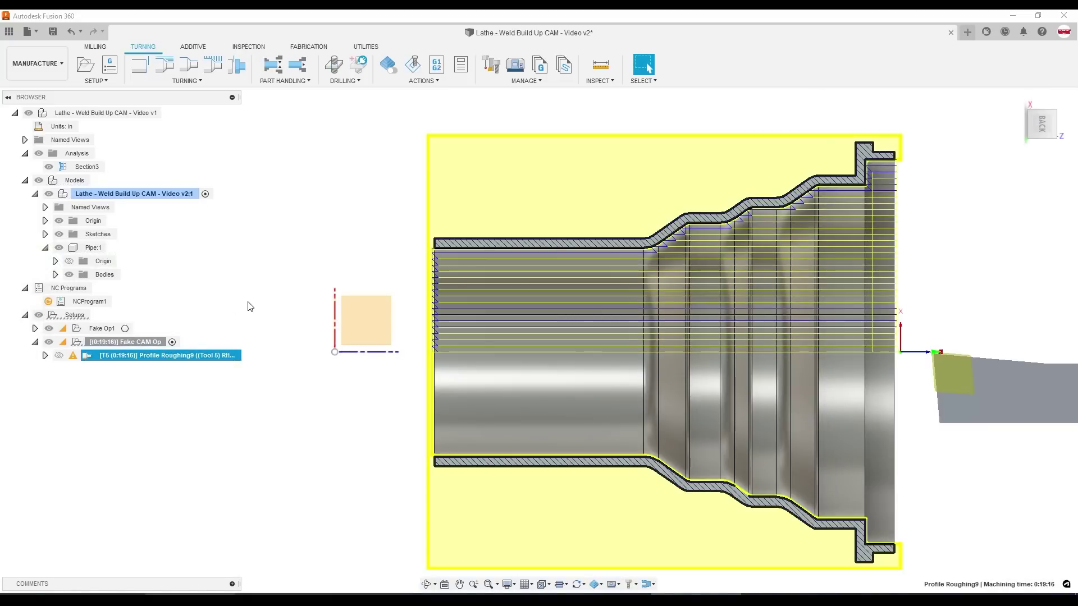
double_click(180, 357)
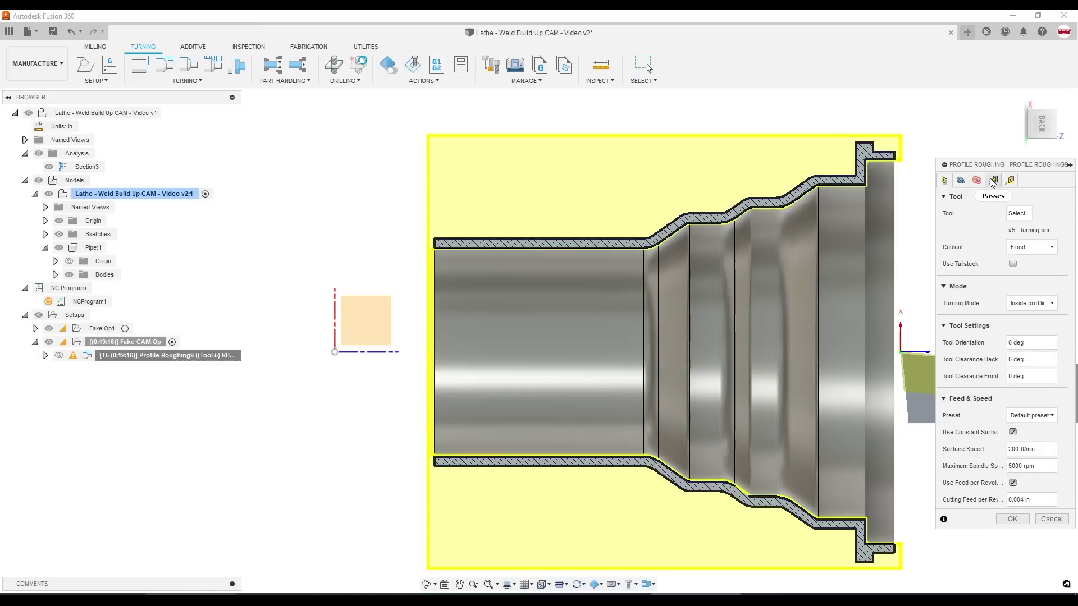
click(992, 181)
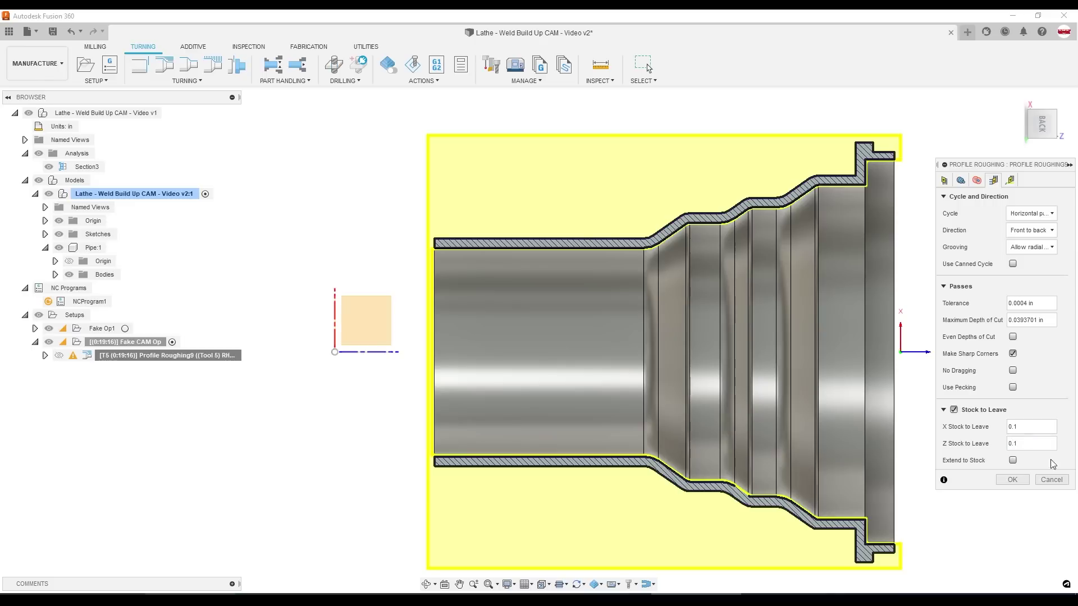
click(1013, 480)
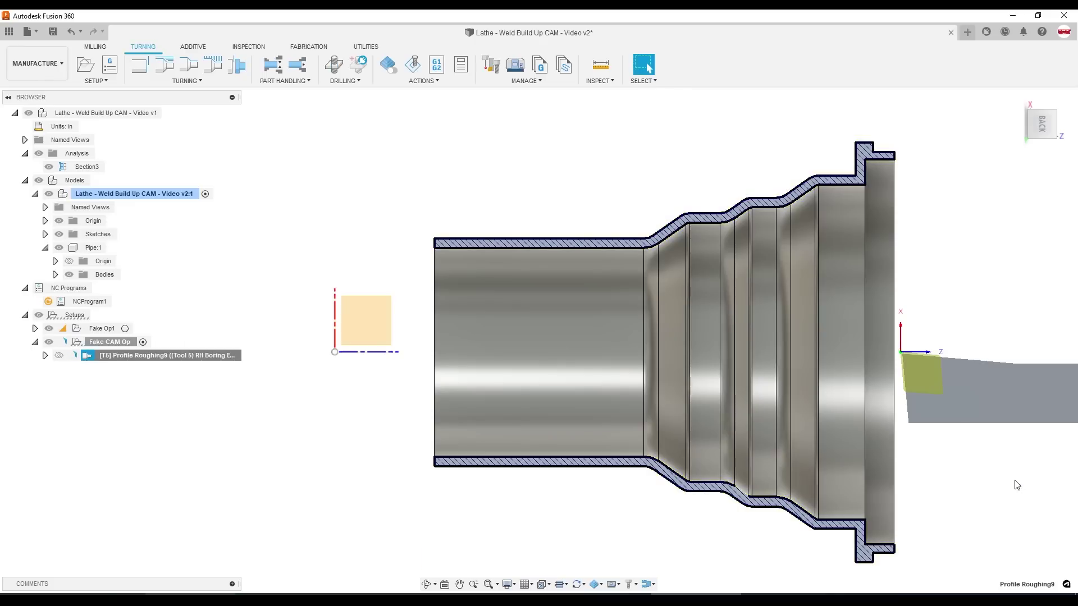
Step: Rename the Profile Roughing operation as **DO NOT POST* Dummy Operation
scroll(742, 228, up, 4)
scroll(599, 296, up, 1)
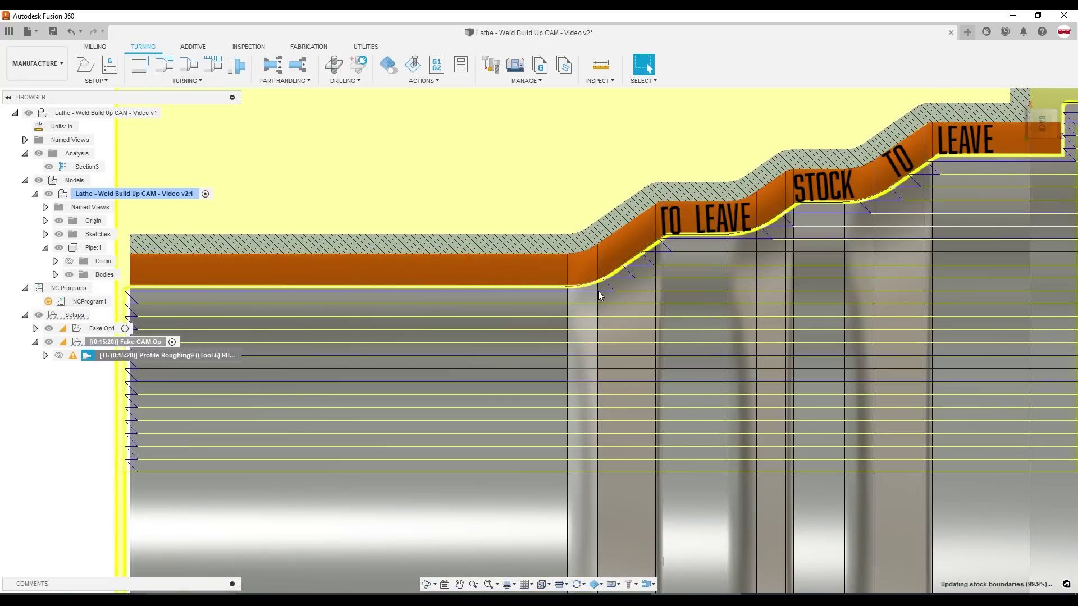
click(144, 356)
text(**DO NOT POST)
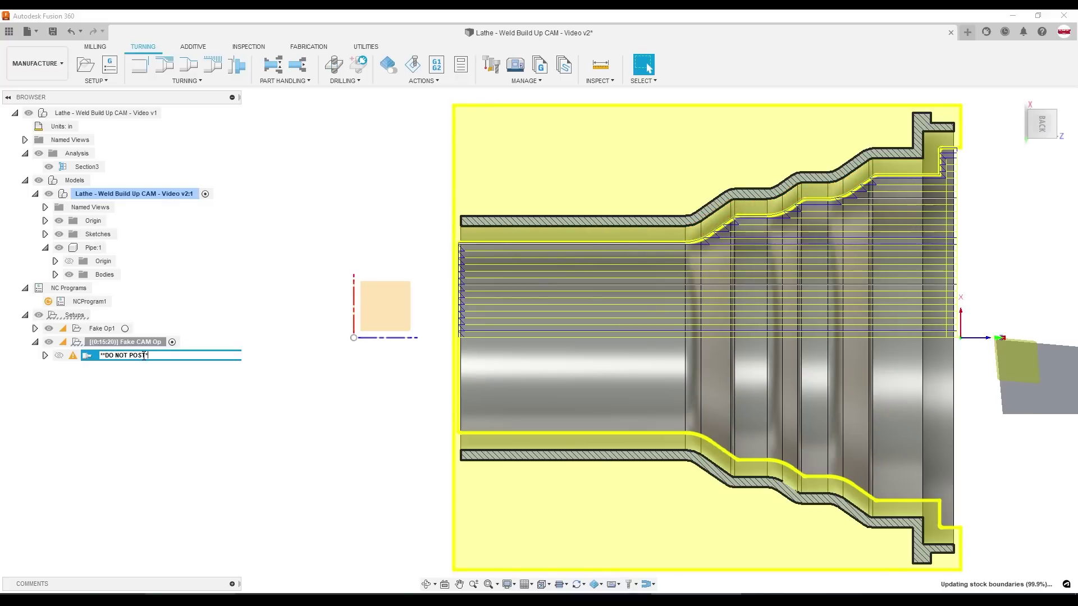
text(* Dummy Operation)
key(Return)
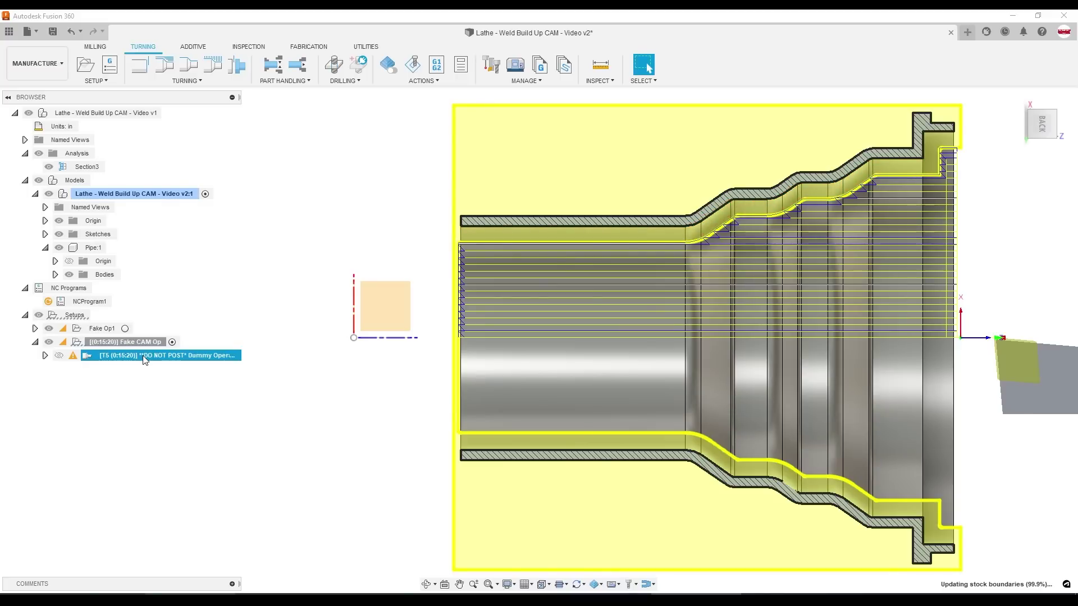
Step: Duplicate the dummy operation and enable rest machining on the copy
right_click(119, 358)
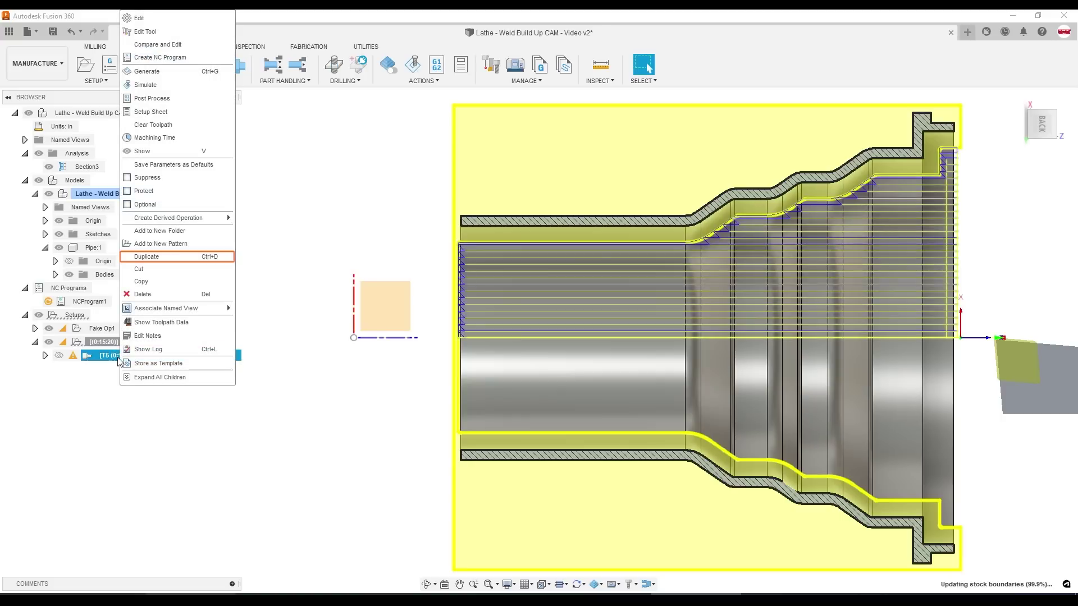
click(147, 258)
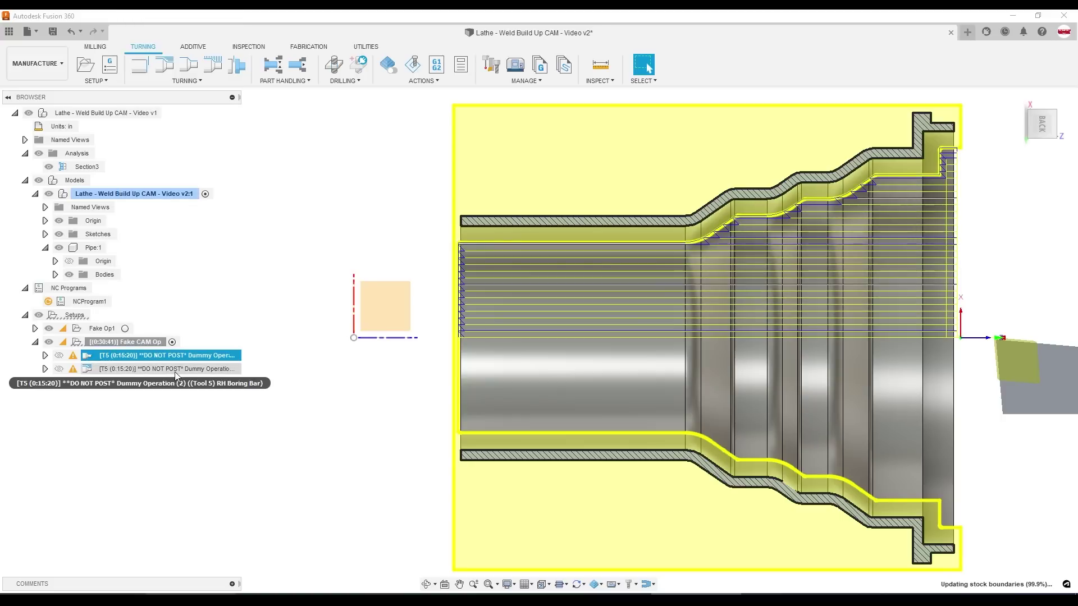
right_click(177, 377)
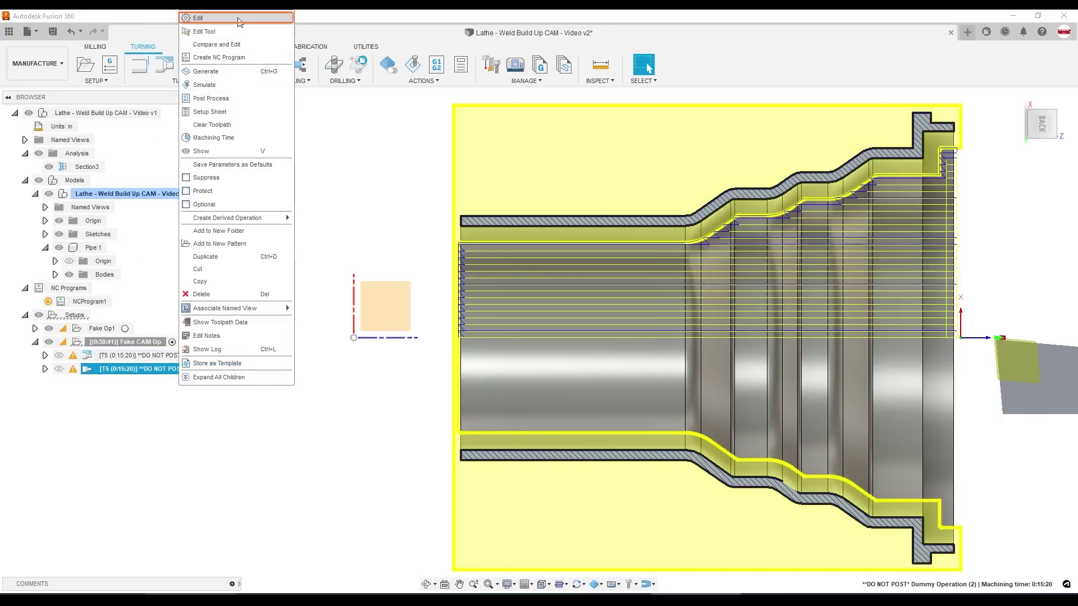
click(241, 17)
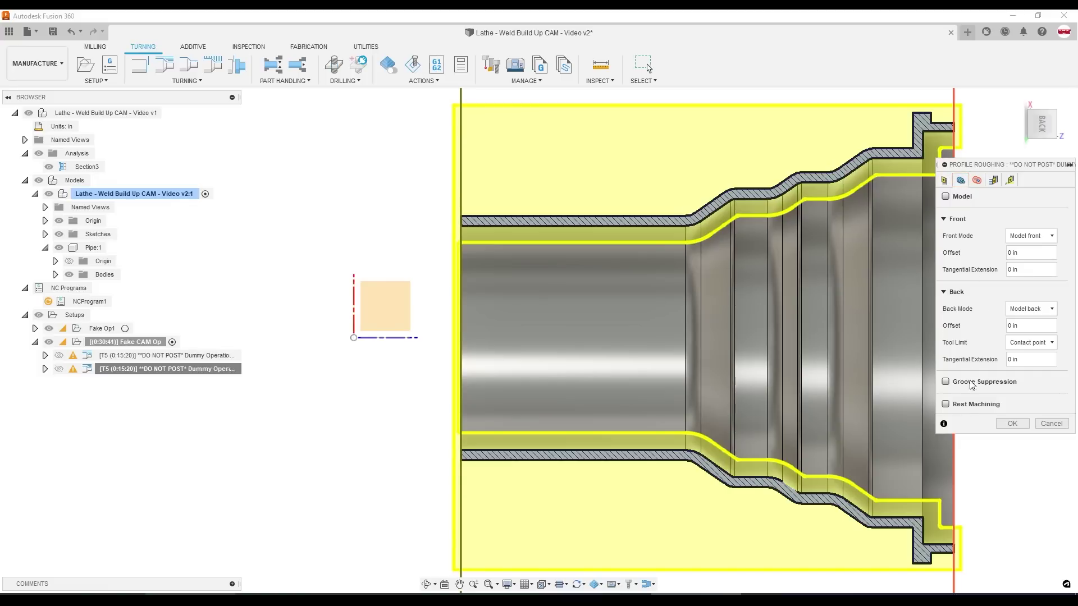
click(946, 404)
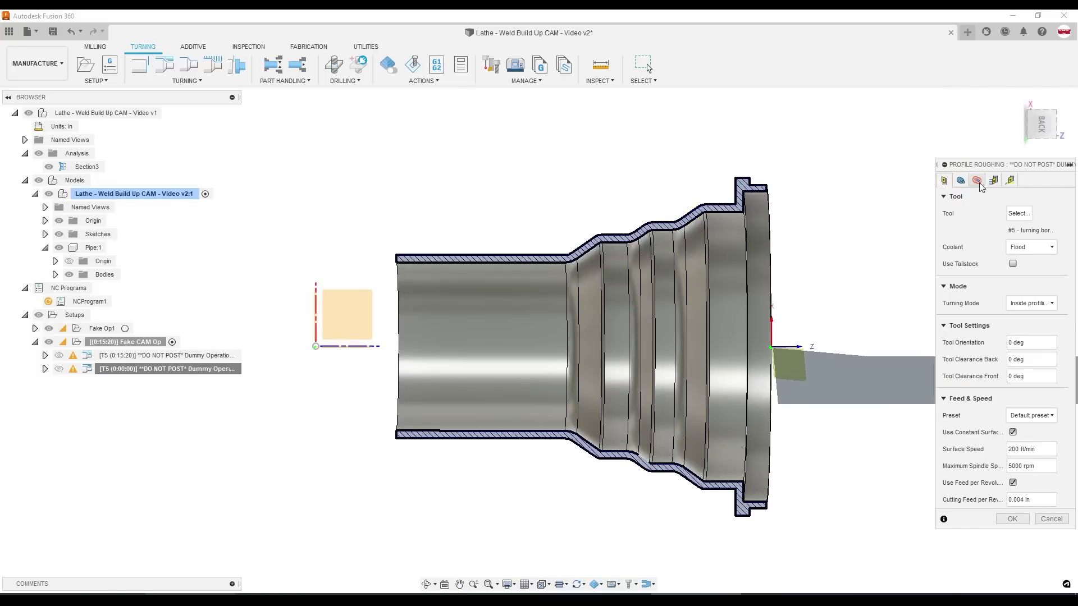
Step: Disable stock to leave on the duplicated roughing operation and regenerate its toolpath
click(993, 179)
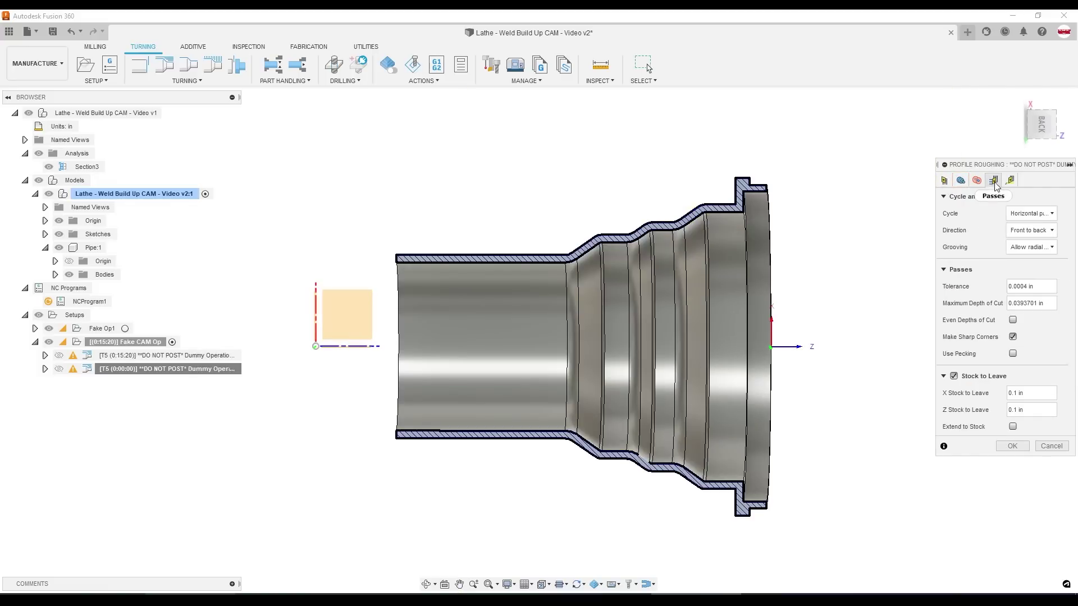
click(954, 376)
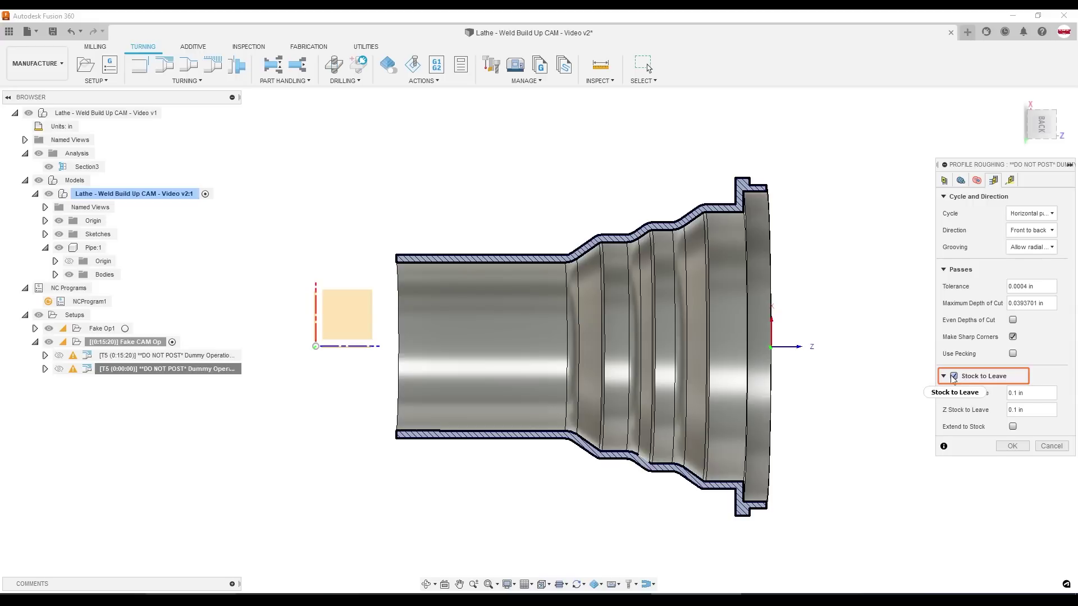
click(1012, 398)
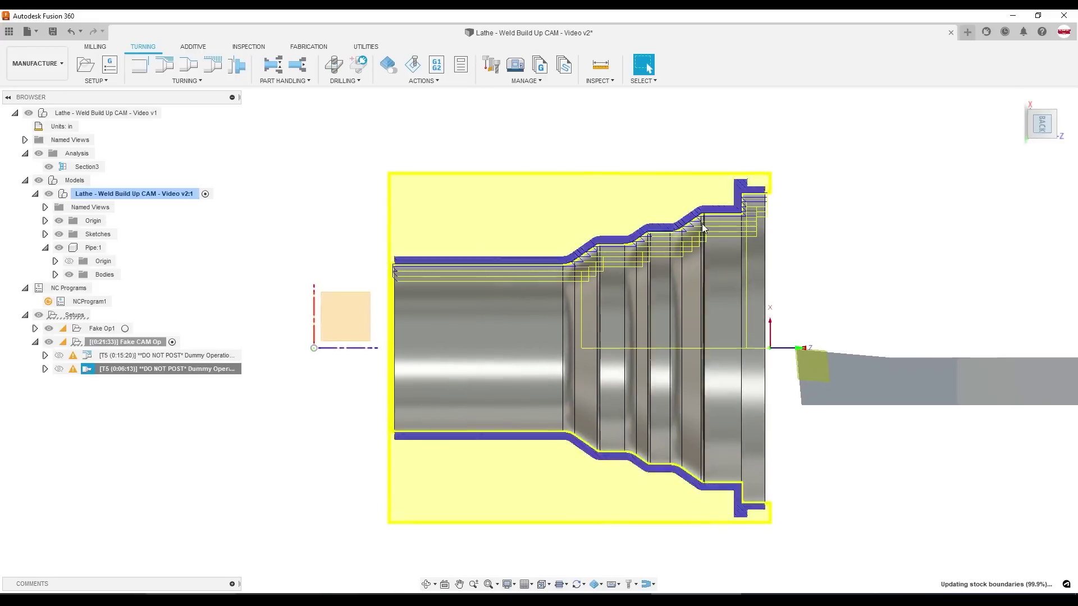
scroll(611, 238, up, 2)
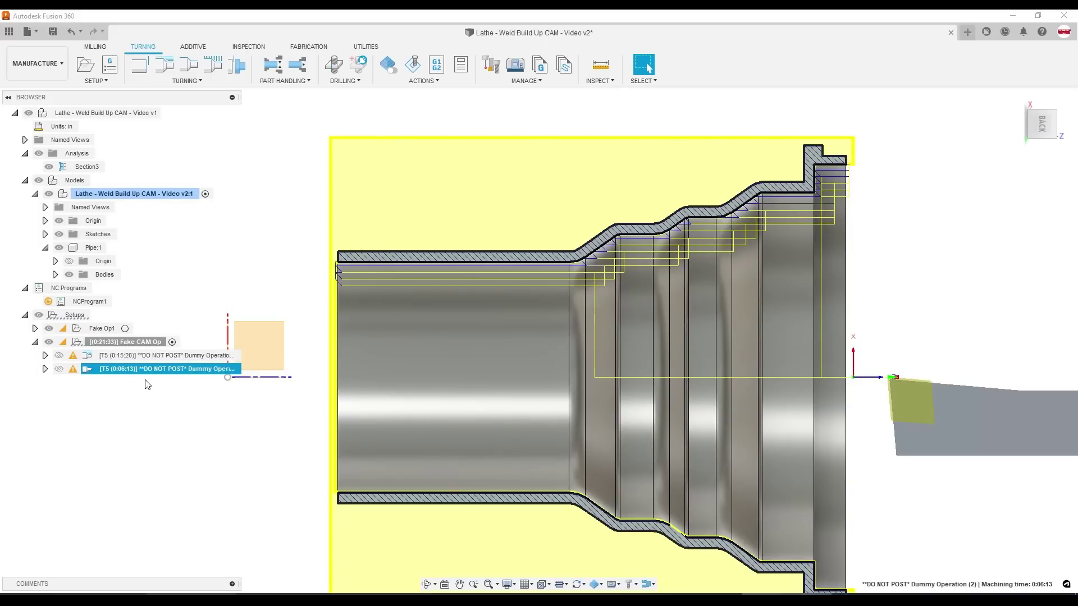
Step: Derive a Turning Profile Finishing operation from the duplicated roughing operation, with rest machining and stock to leave off
right_click(147, 370)
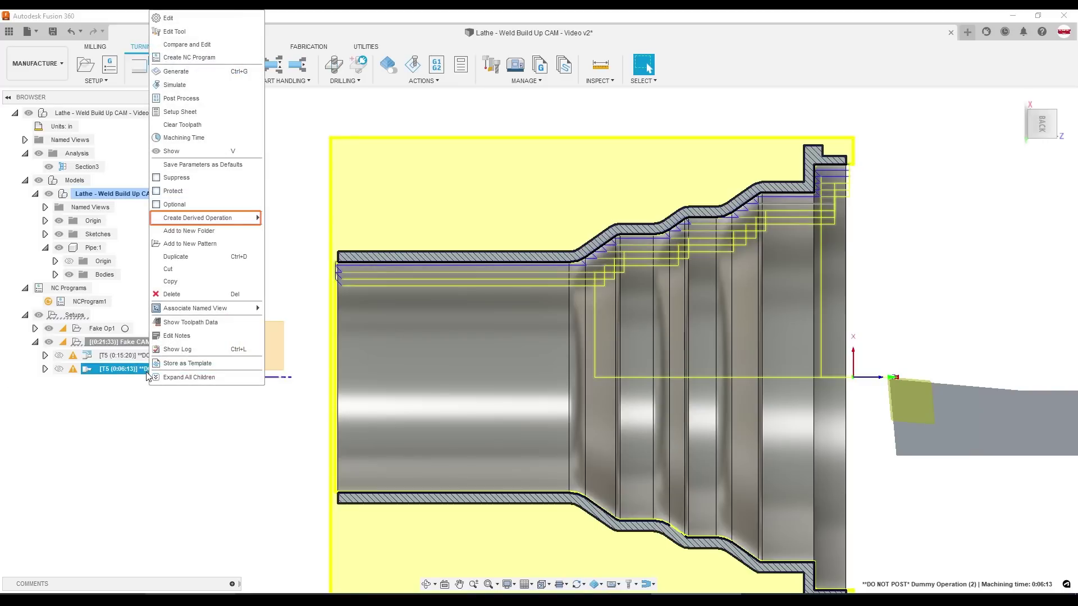
mouse_move(256, 215)
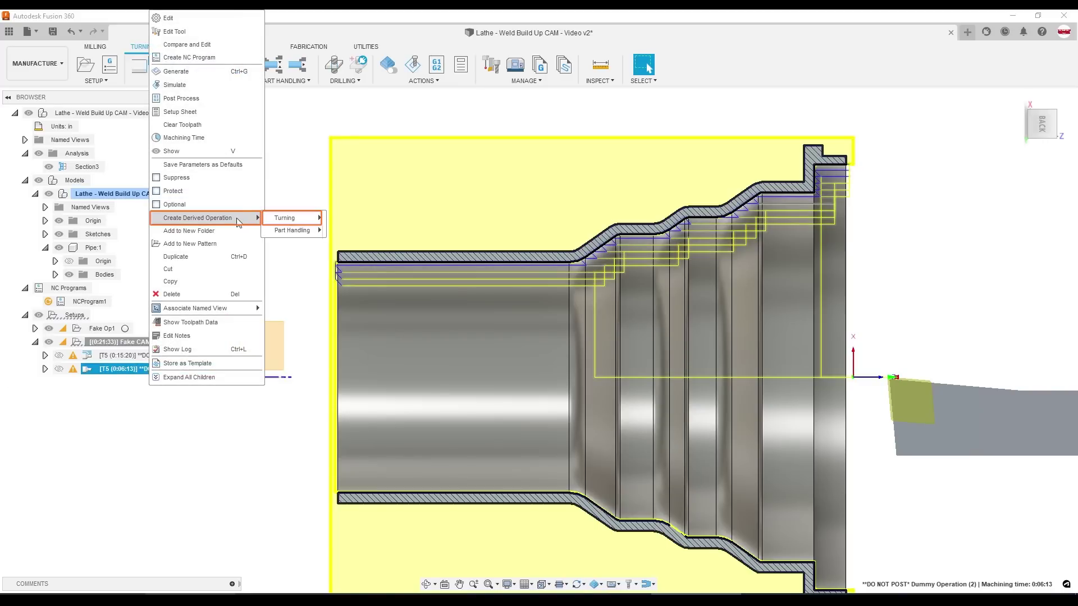
mouse_move(295, 219)
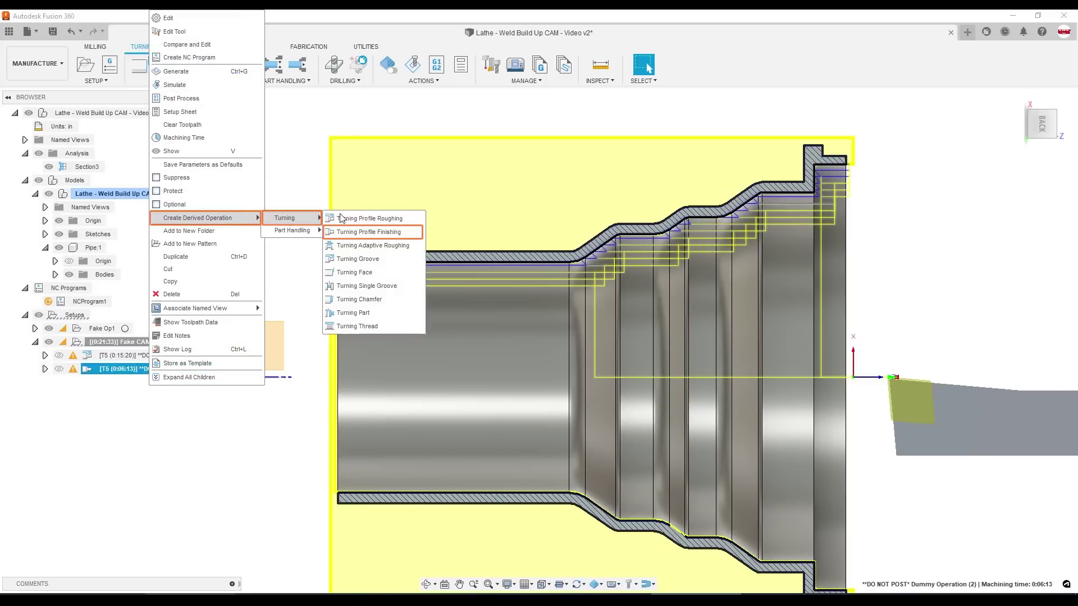
click(402, 237)
click(993, 181)
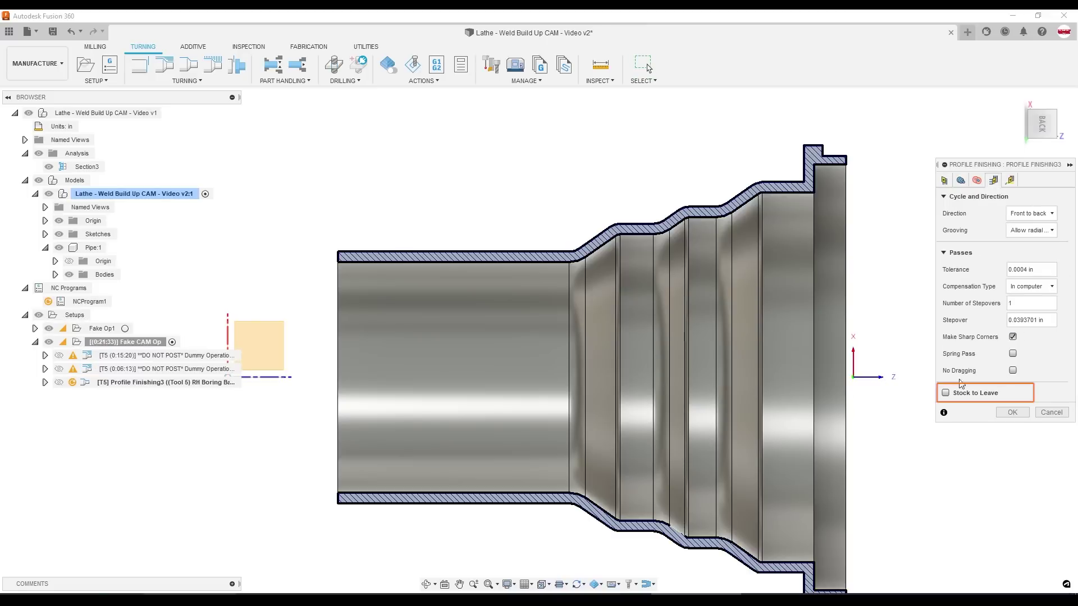
click(961, 180)
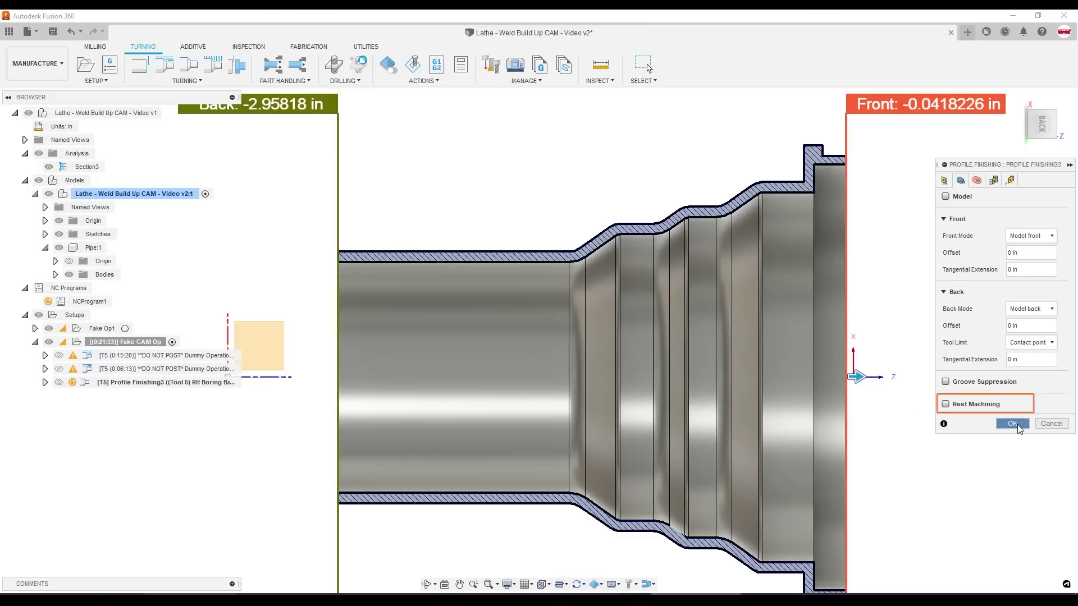
click(1014, 424)
Step: Create an NC program that excludes the first dummy operation and includes the duplicated roughing and the profile finishing operations
click(413, 65)
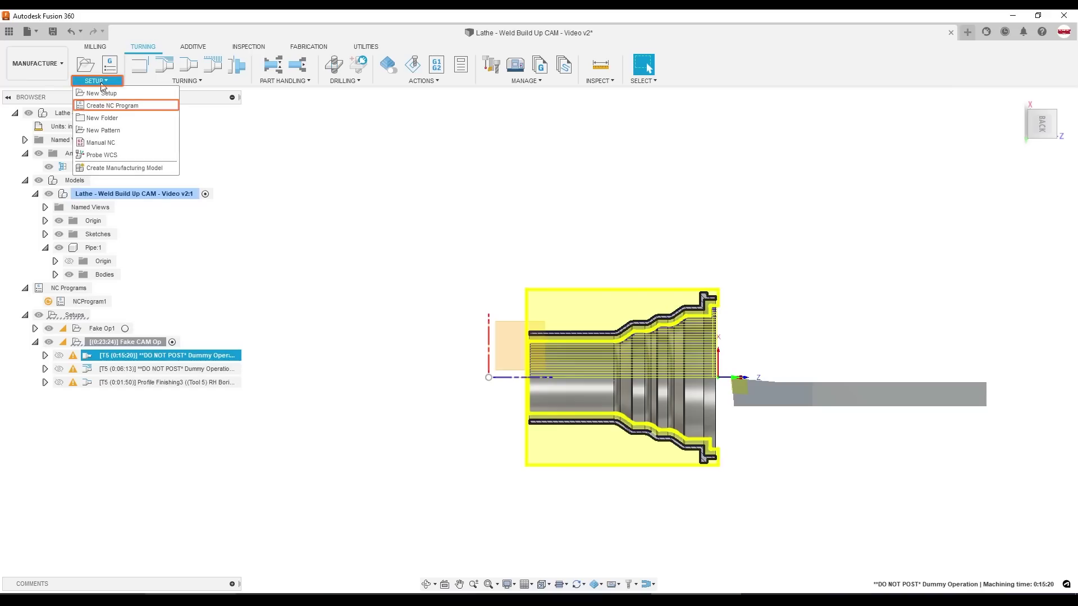
click(109, 105)
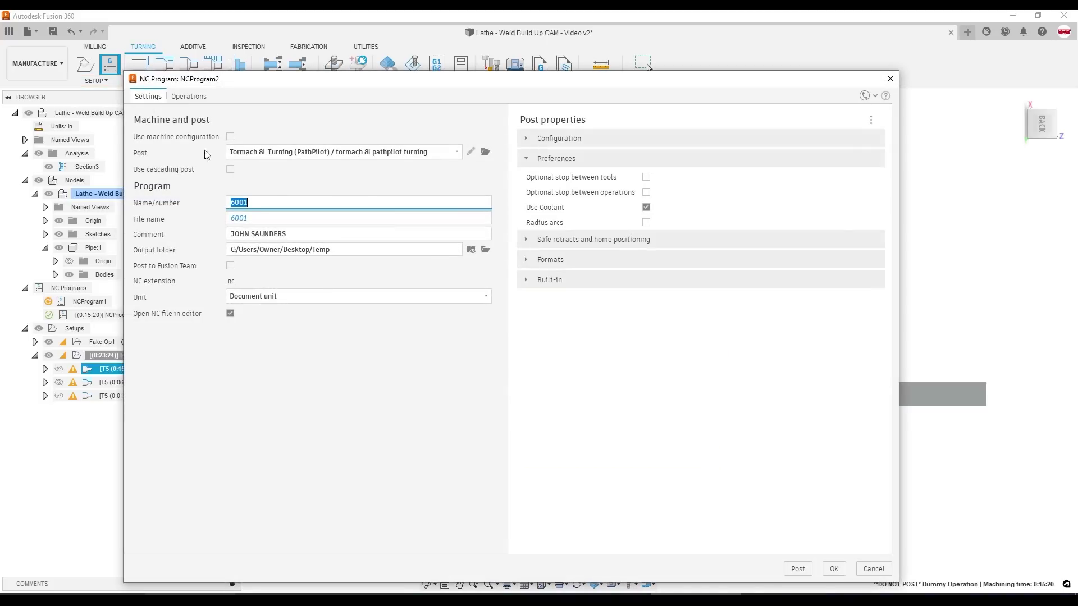
click(188, 96)
click(153, 139)
click(153, 152)
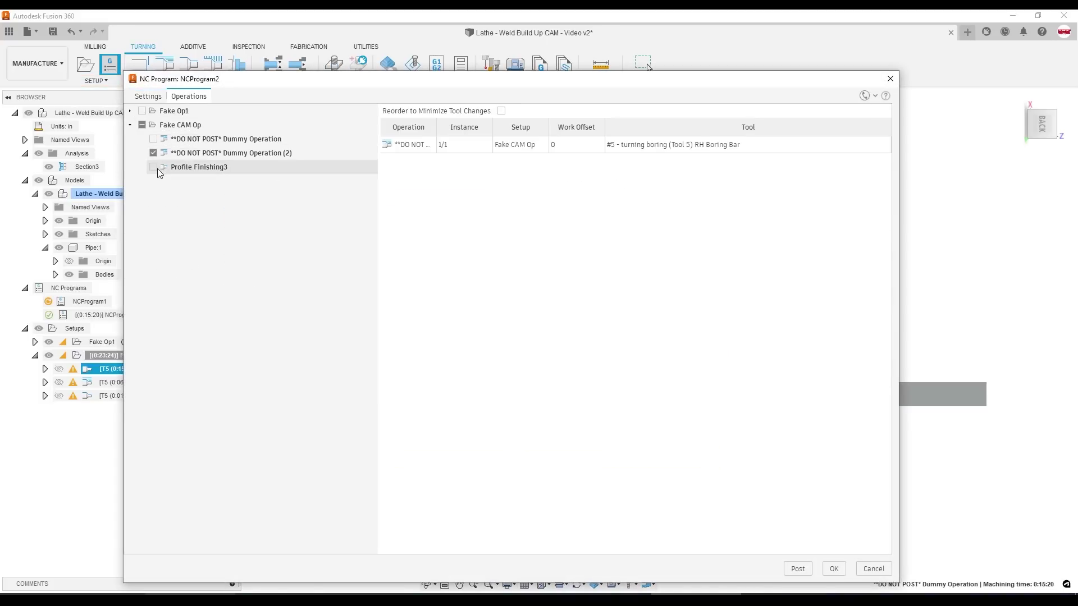
click(153, 167)
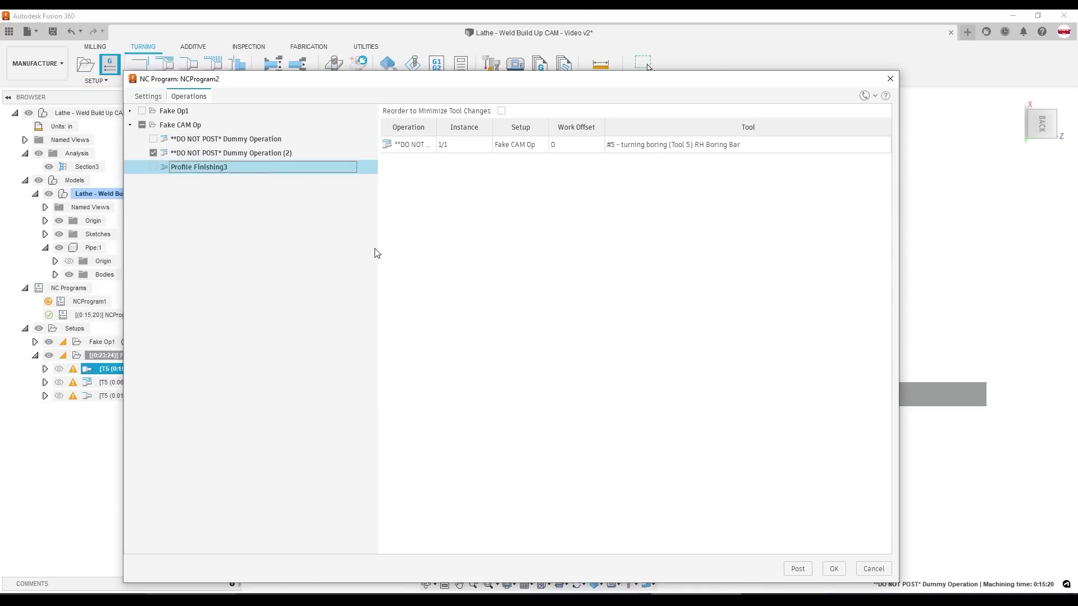
click(826, 571)
Step: Rename the duplicated dummy operation as Roughing Weldment
click(230, 384)
click(230, 384)
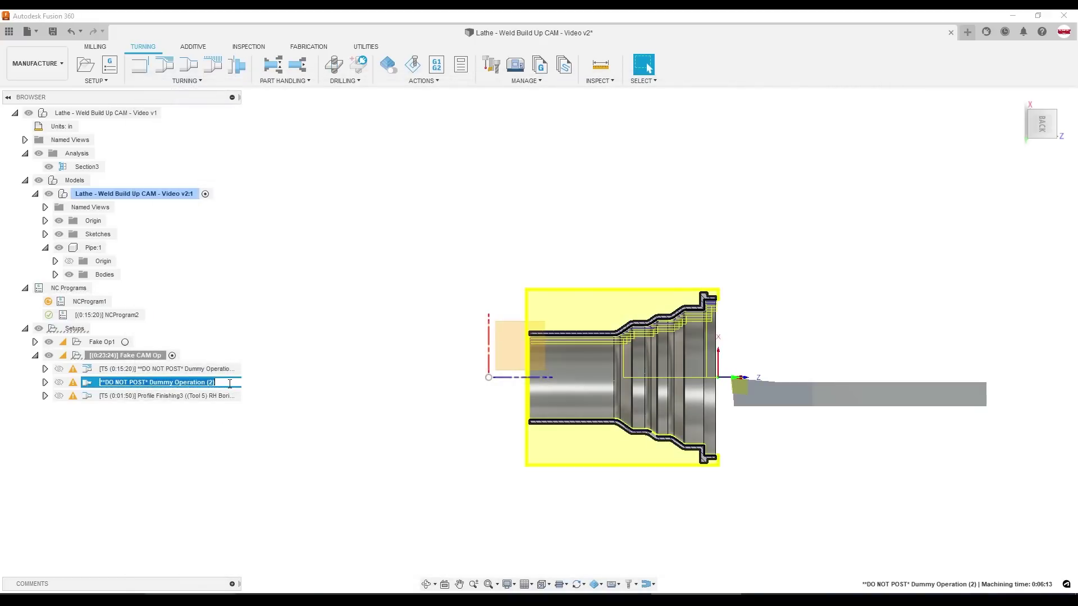
text(Roughing)
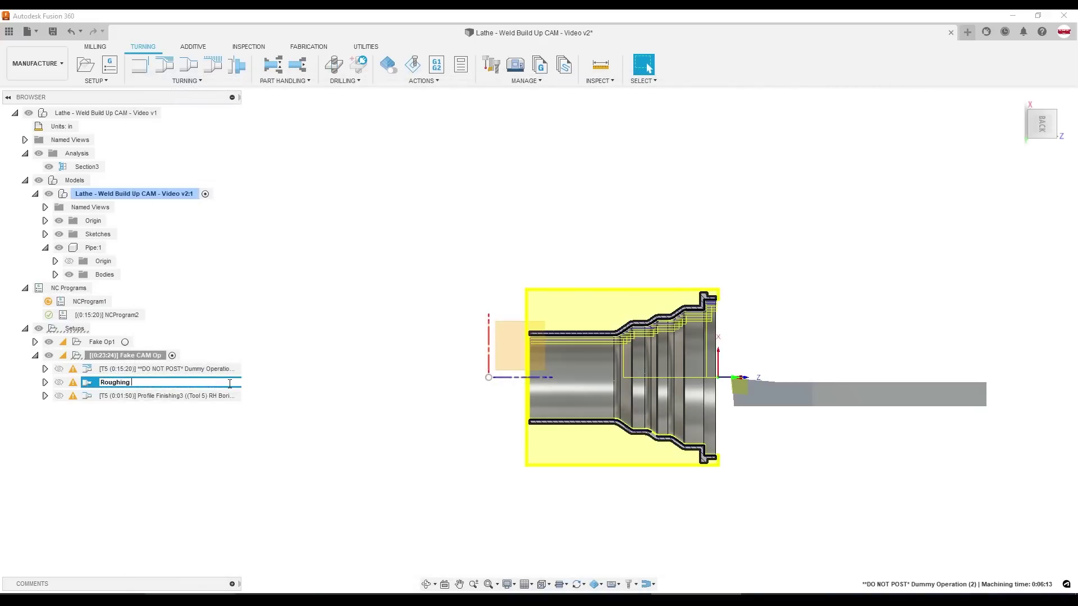
text( Weldment)
key(Return)
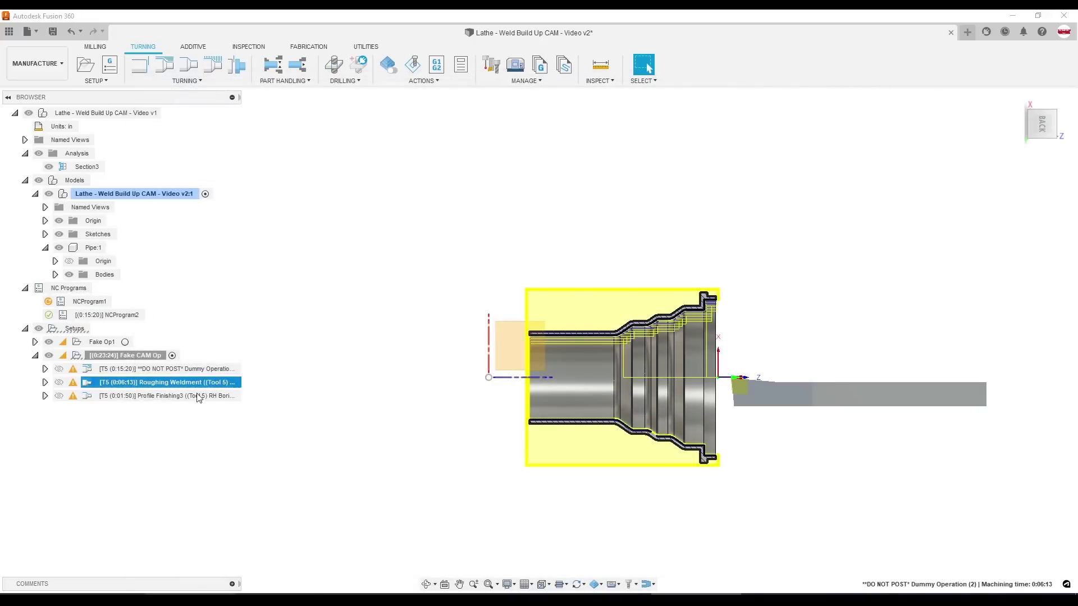
Step: Check the dummy operation's toolpath and delete NCProgram1
click(156, 370)
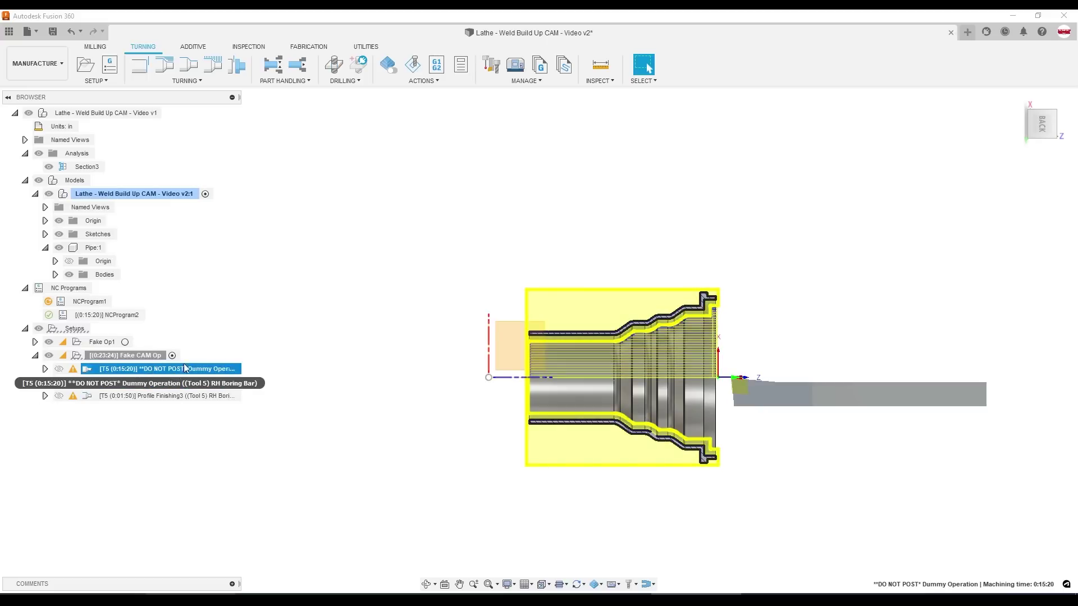
scroll(525, 359, up, 2)
scroll(359, 342, up, 2)
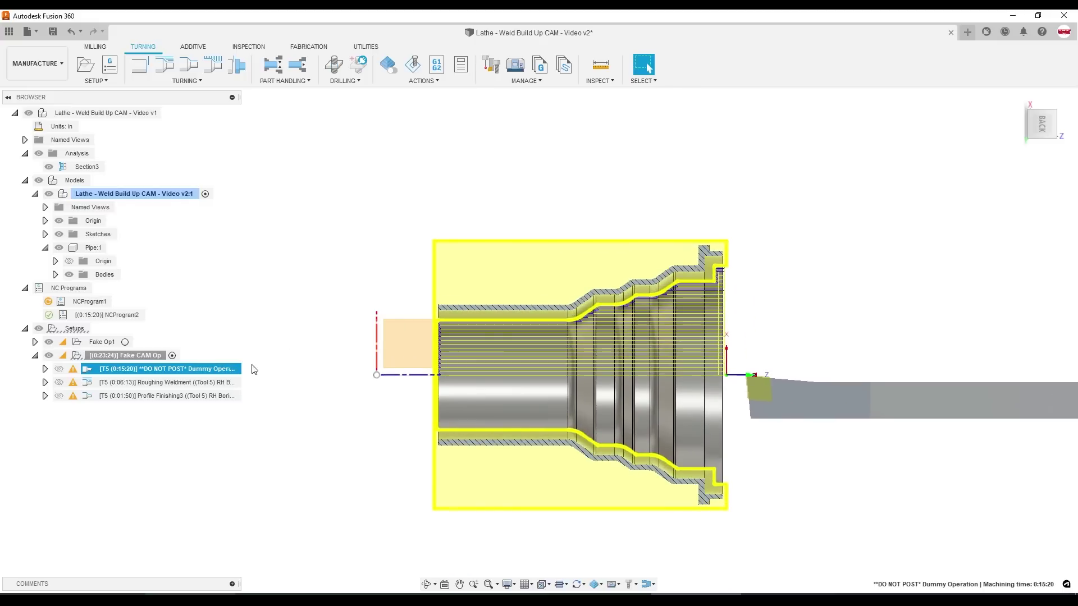
click(106, 302)
key(Delete)
Step: Review which Fake CAM Op operations are included in the remaining NC program
right_click(96, 303)
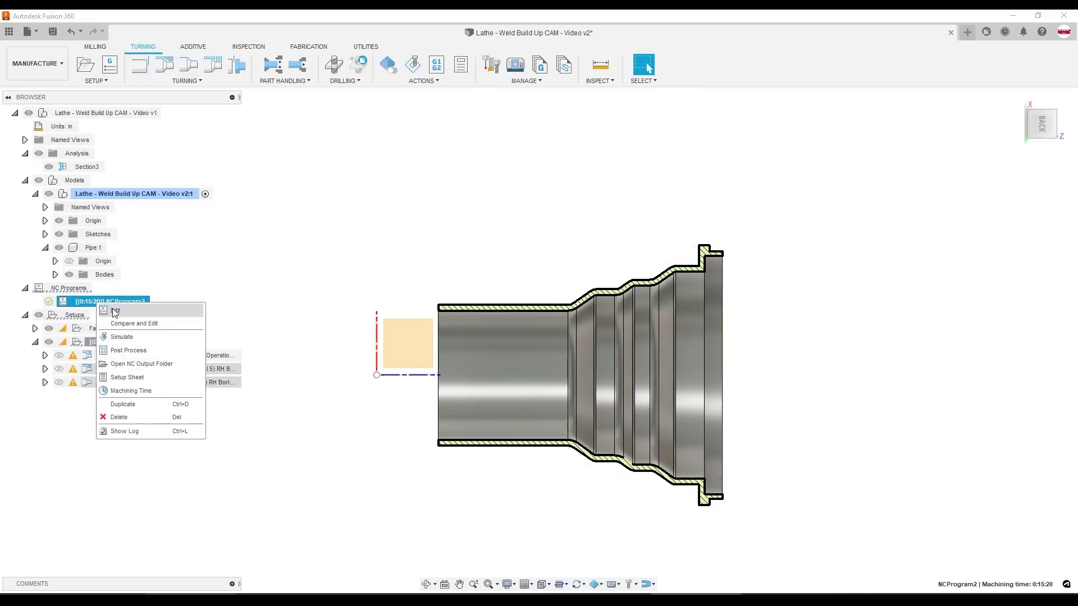
click(115, 312)
click(189, 96)
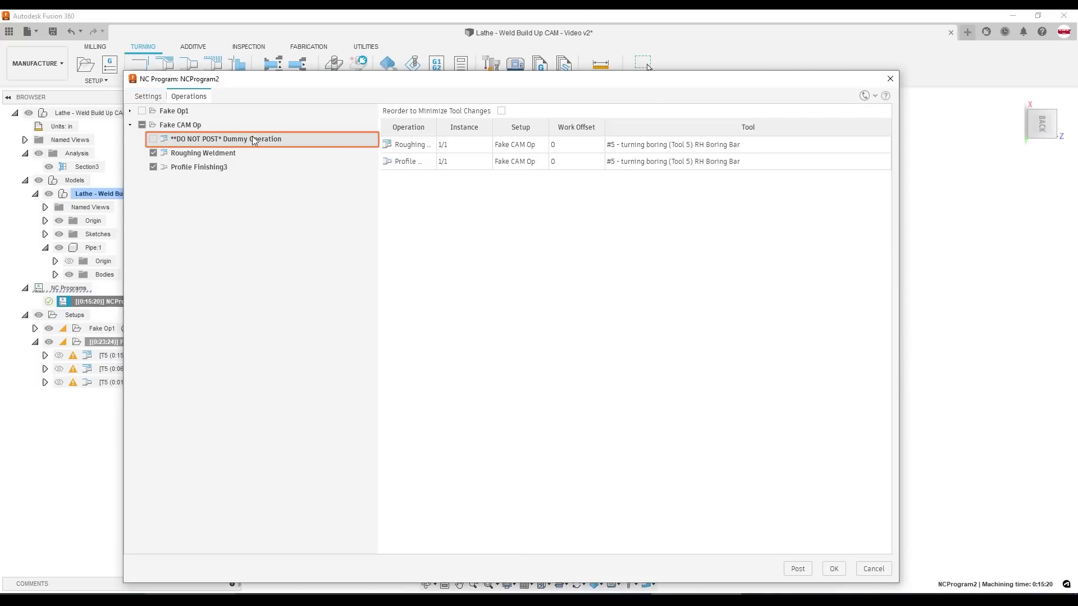
click(859, 569)
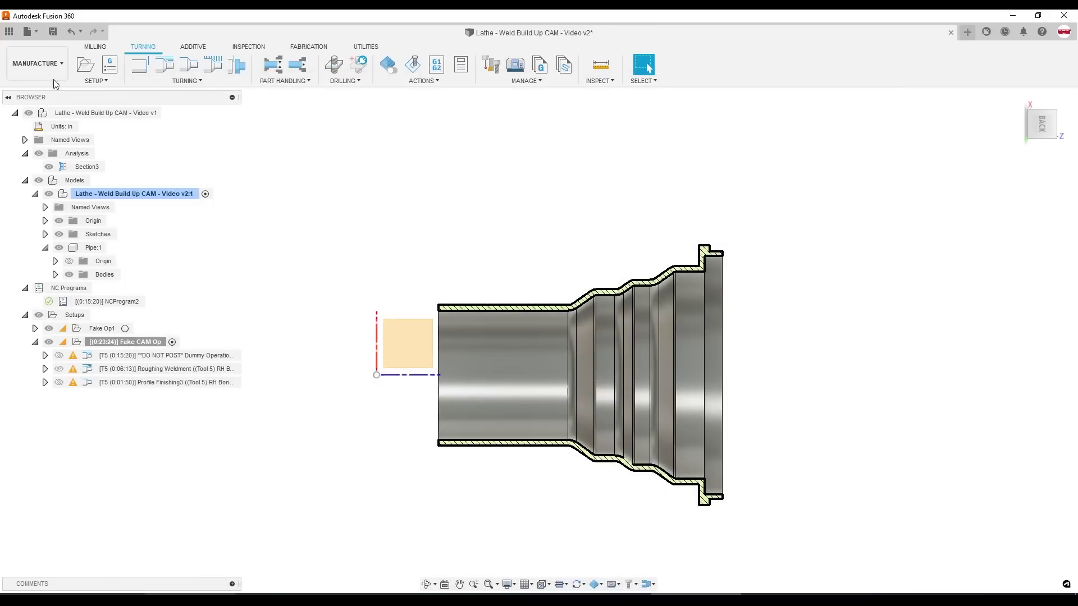
Step: Switch to the Design workspace, copy the Pipe component and paste it as a new independent component in the root assembly
click(44, 66)
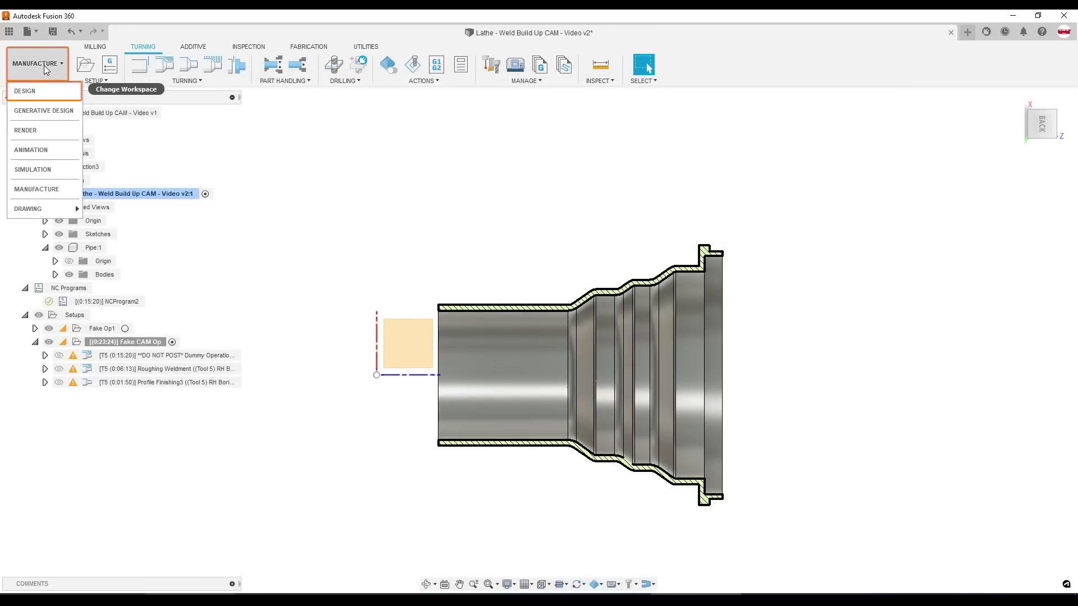
click(28, 90)
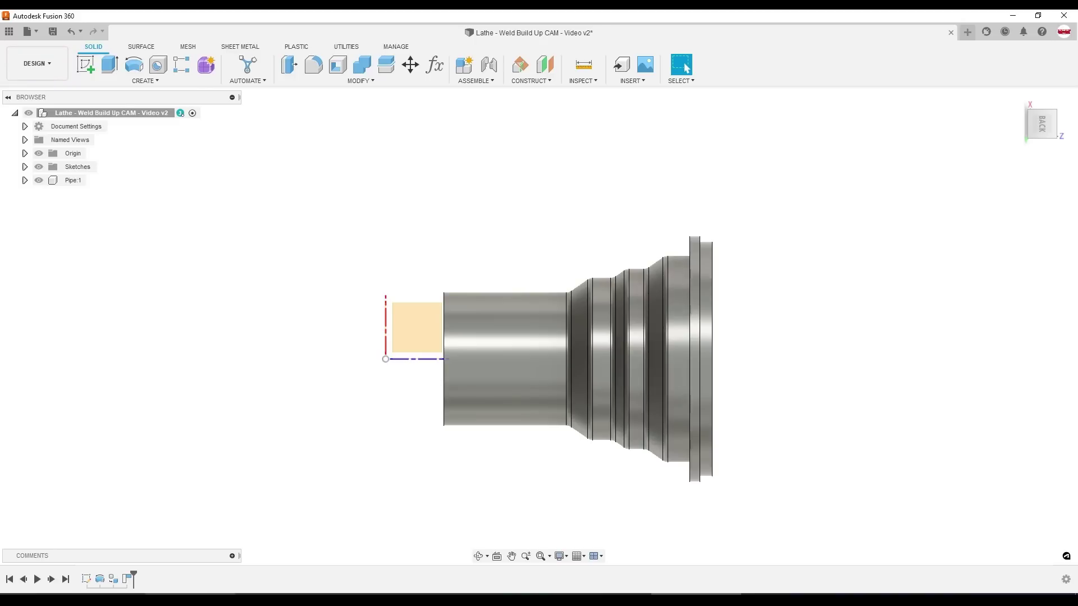
click(74, 181)
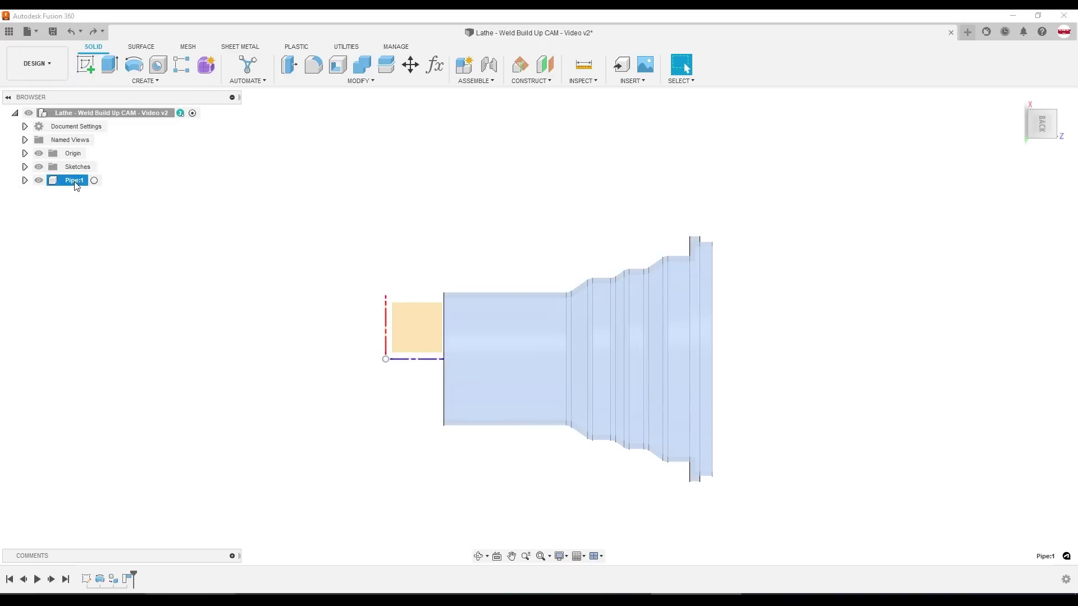
right_click(76, 186)
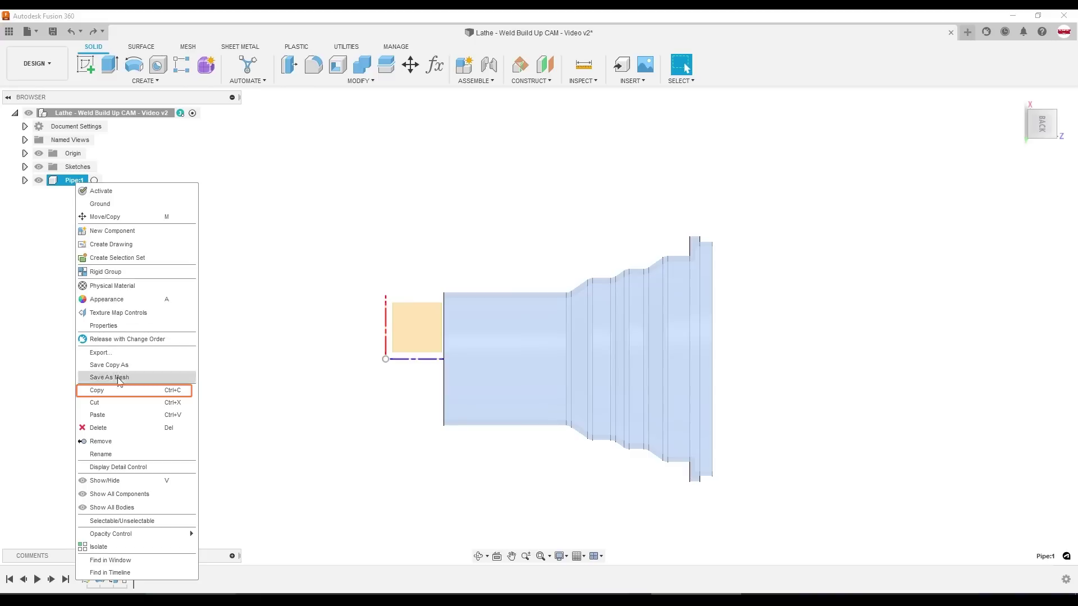
click(133, 391)
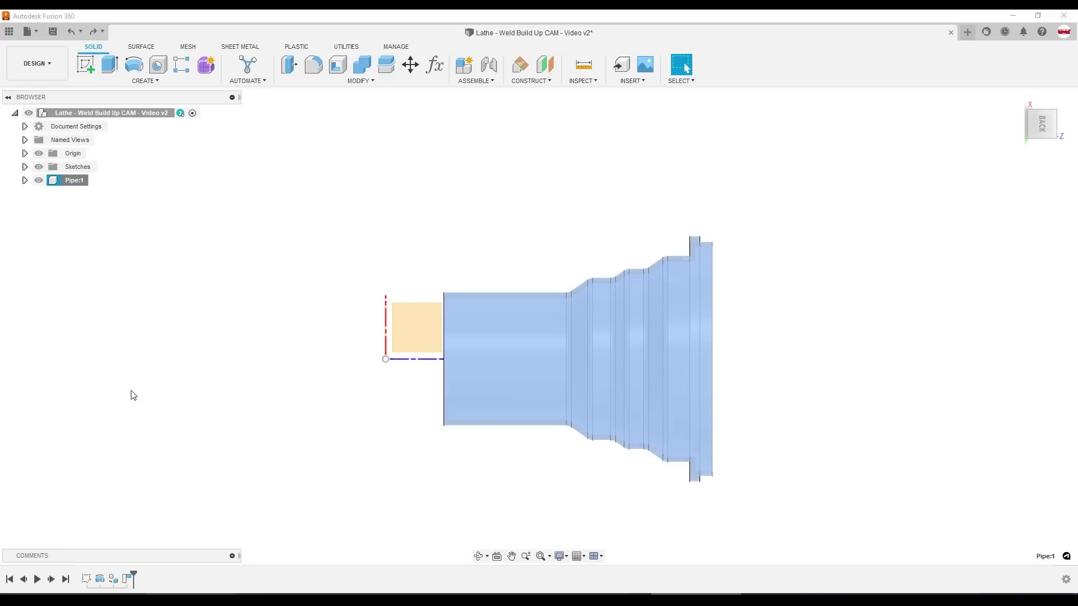
right_click(83, 111)
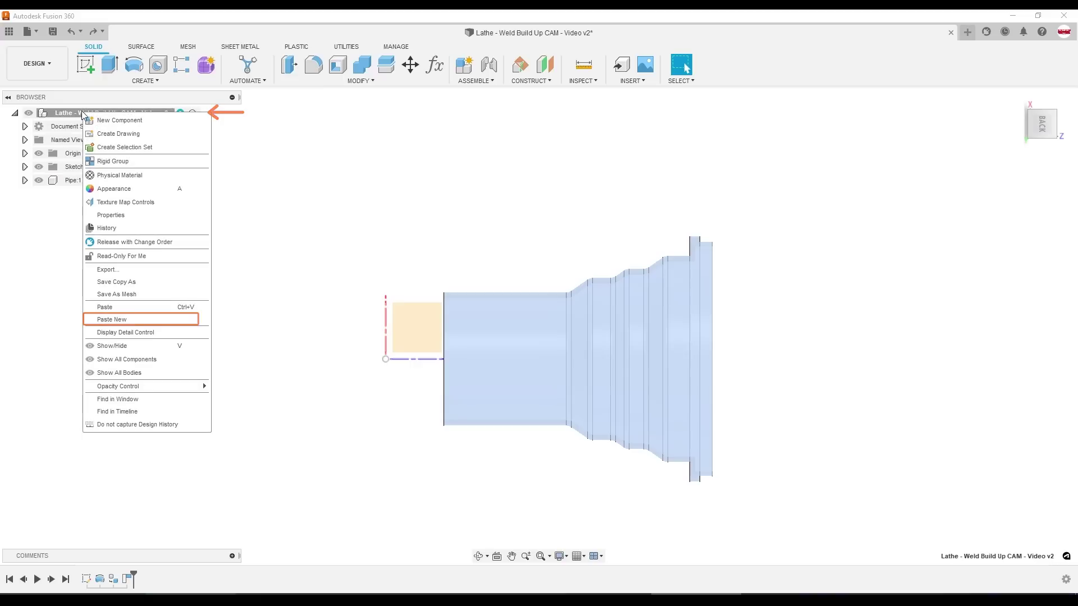
click(161, 318)
click(1012, 402)
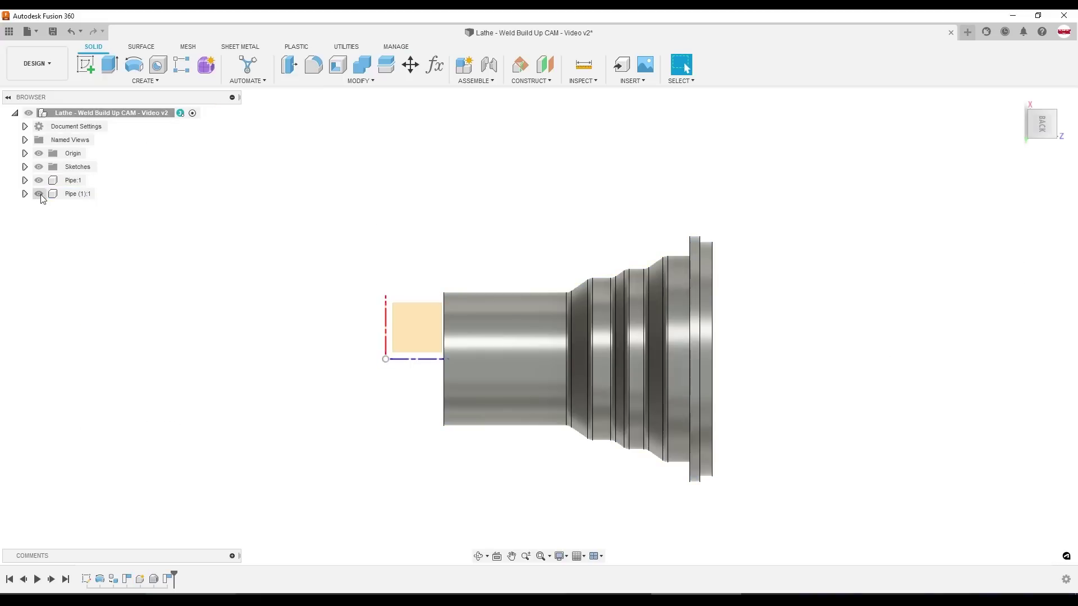
Step: Hide the original Pipe component and rename the pasted copy as Stock
click(44, 184)
click(39, 180)
click(68, 193)
click(82, 195)
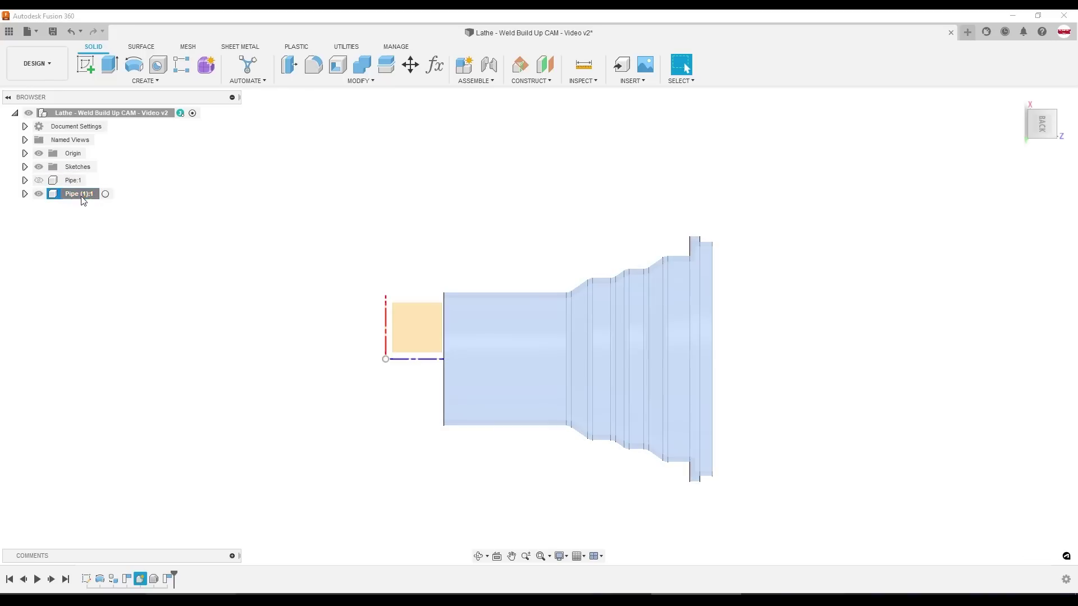
text(Stock)
key(Return)
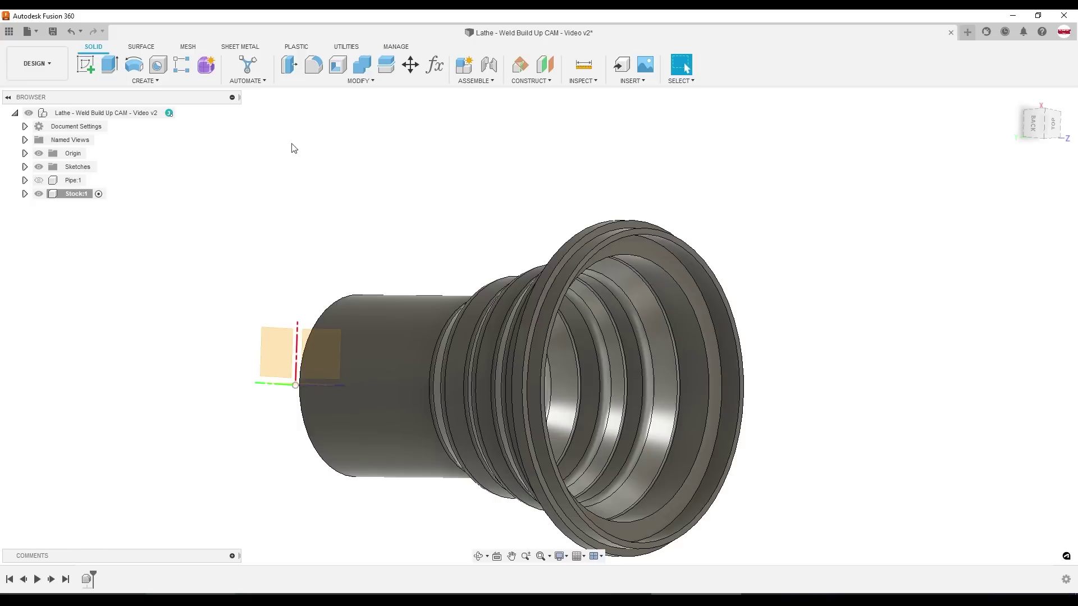
Step: Split the Stock body lengthwise using the origin X/Z plane as the splitting tool
click(356, 84)
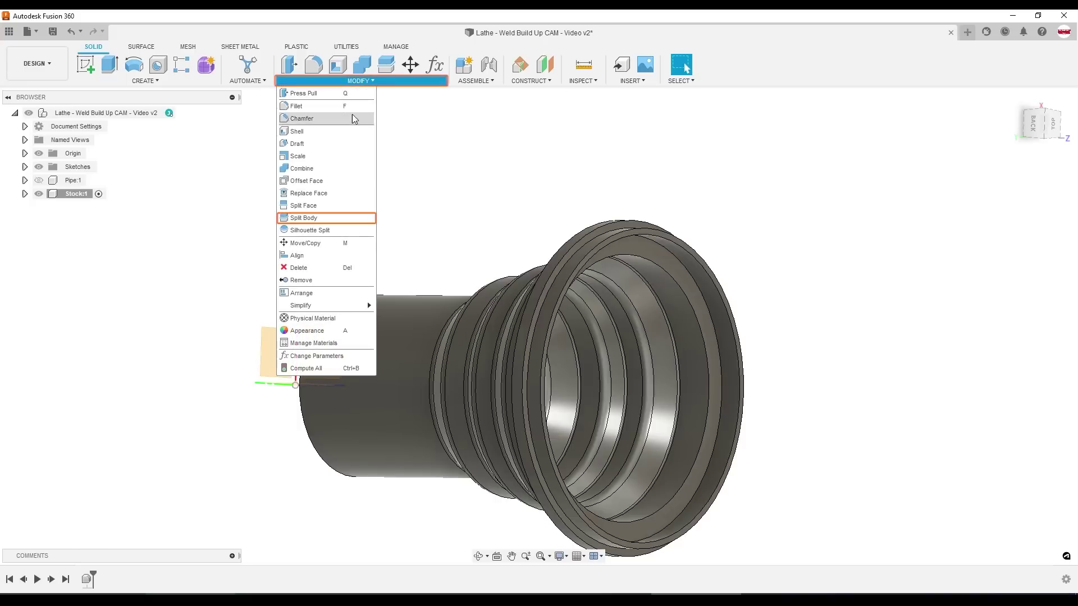
click(322, 219)
click(438, 355)
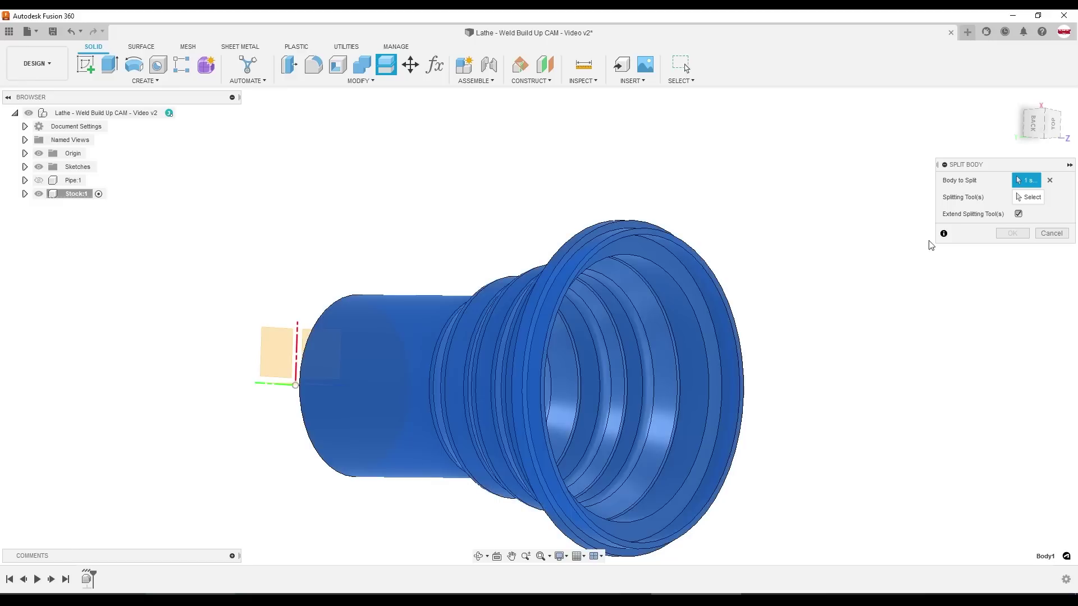
click(1029, 197)
scroll(199, 227, down, 5)
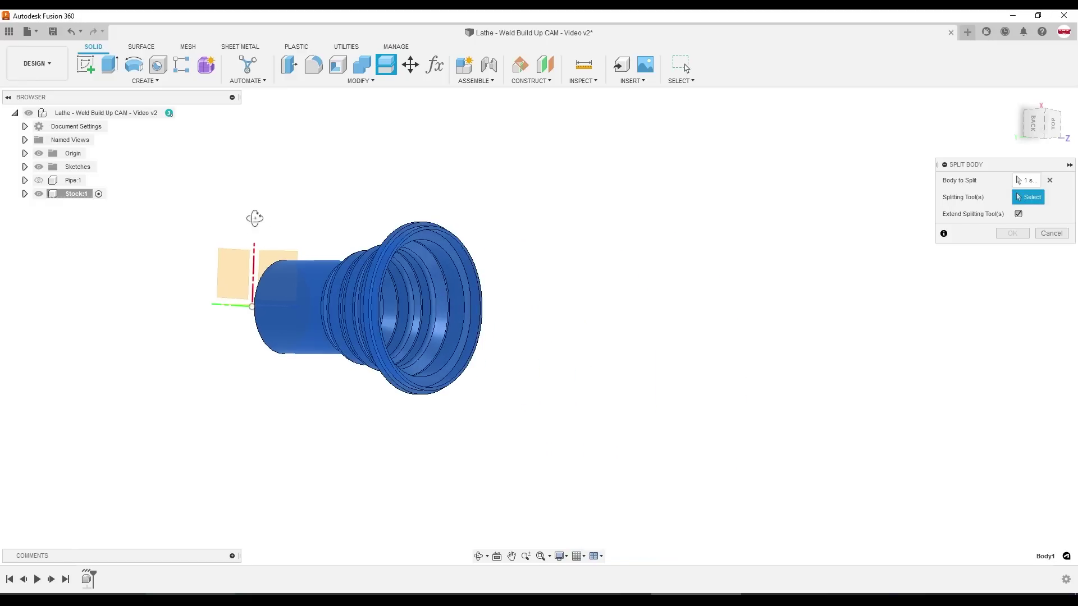
shift+middle_drag(254, 218, 264, 235)
click(272, 317)
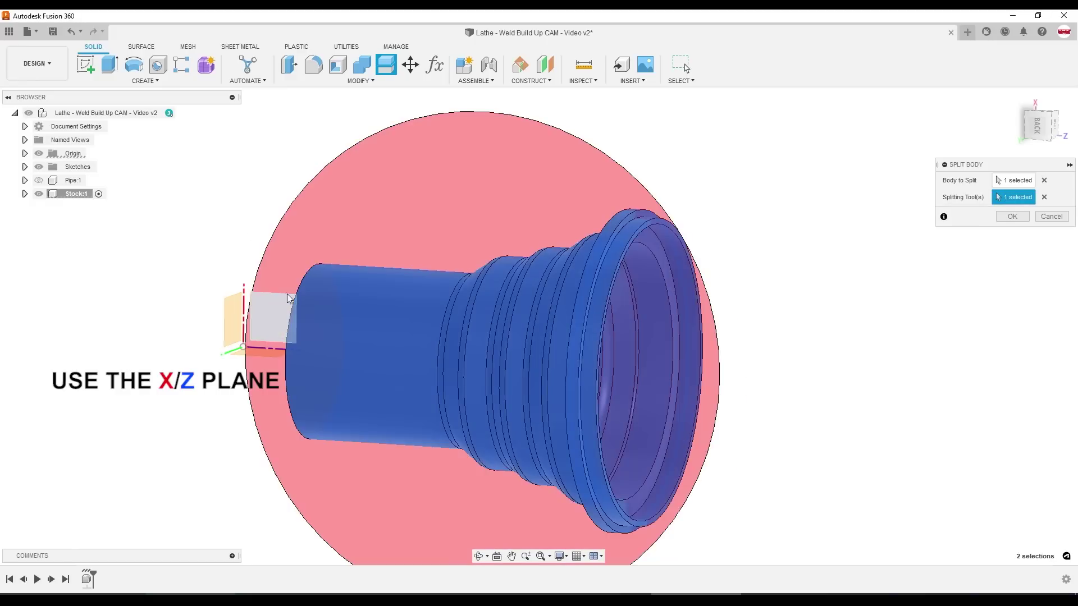
click(1011, 217)
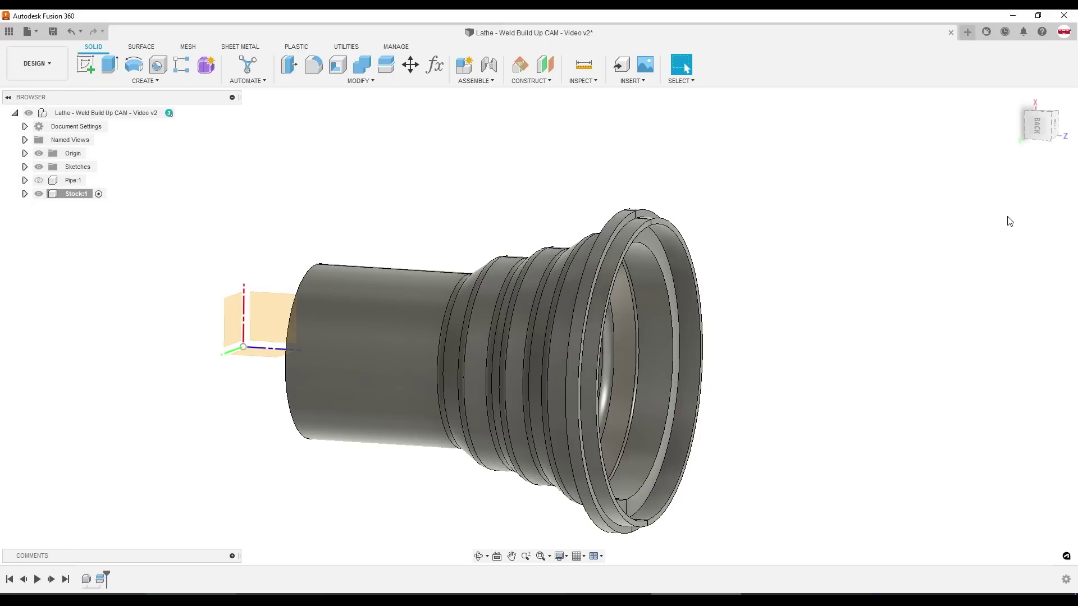
Step: Check the two split halves in the Stock component and hide Body2, keeping Body1 shown
click(26, 194)
click(35, 221)
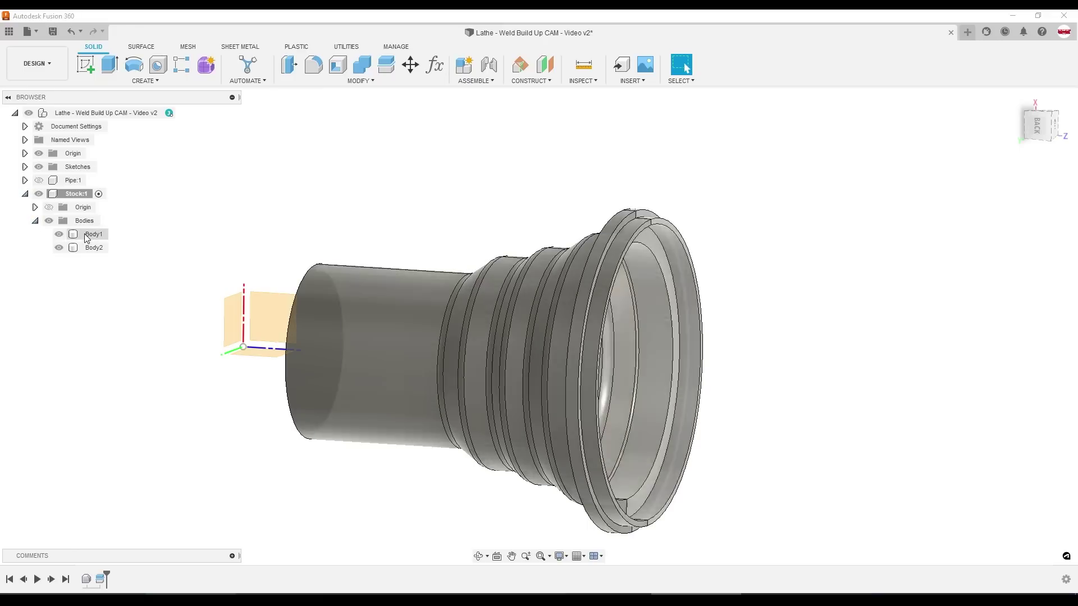
click(90, 235)
click(59, 234)
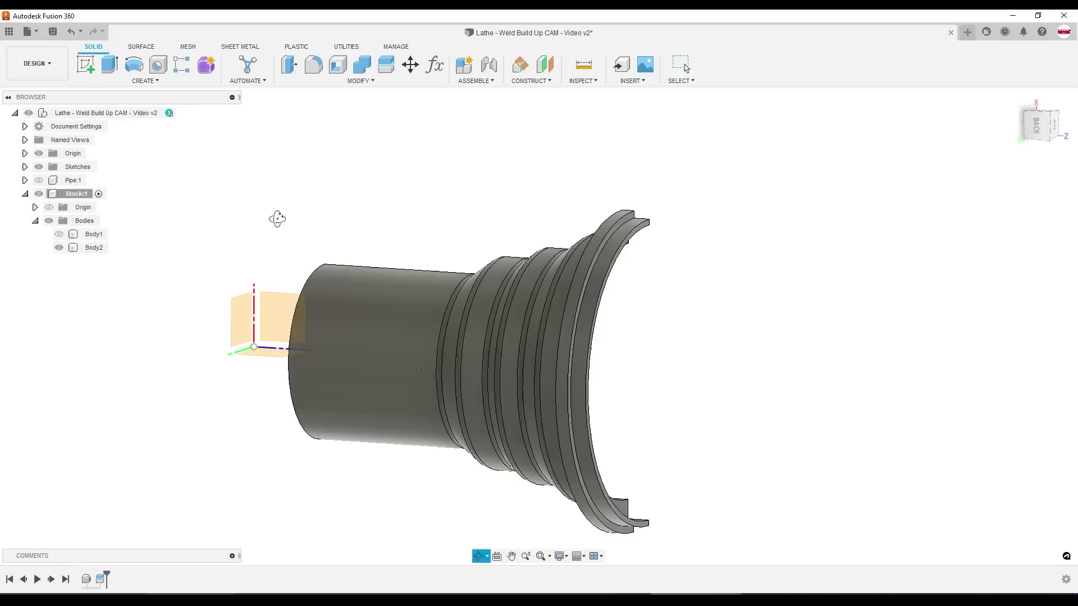
click(59, 234)
click(59, 247)
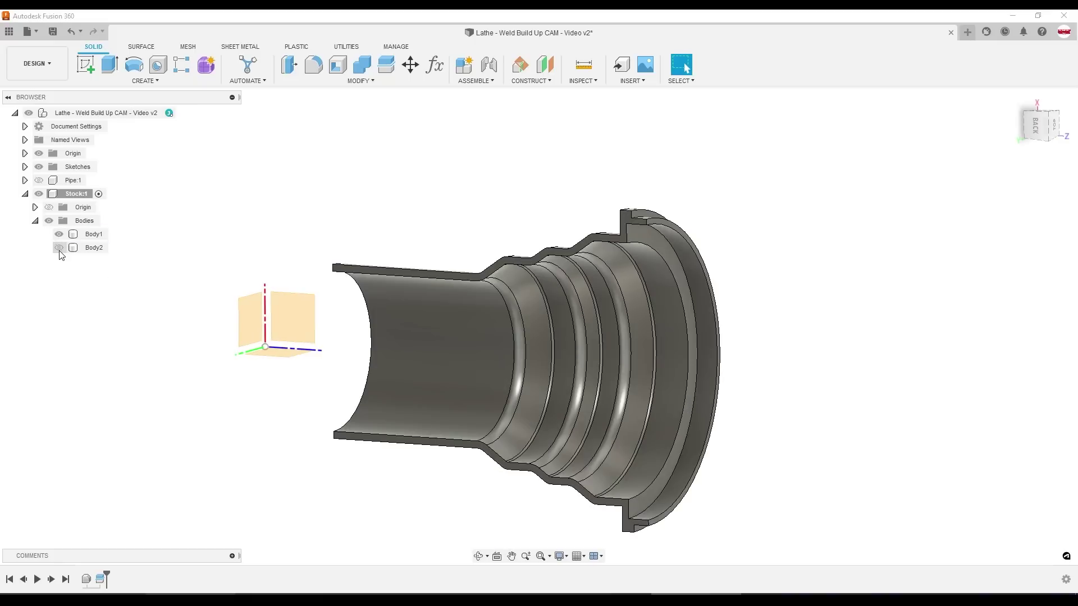
Step: Create a sketch on Body1's cut face and project the four connected inner edges running from the middle step up the adjoining slope
shift+middle_drag(231, 243, 143, 249)
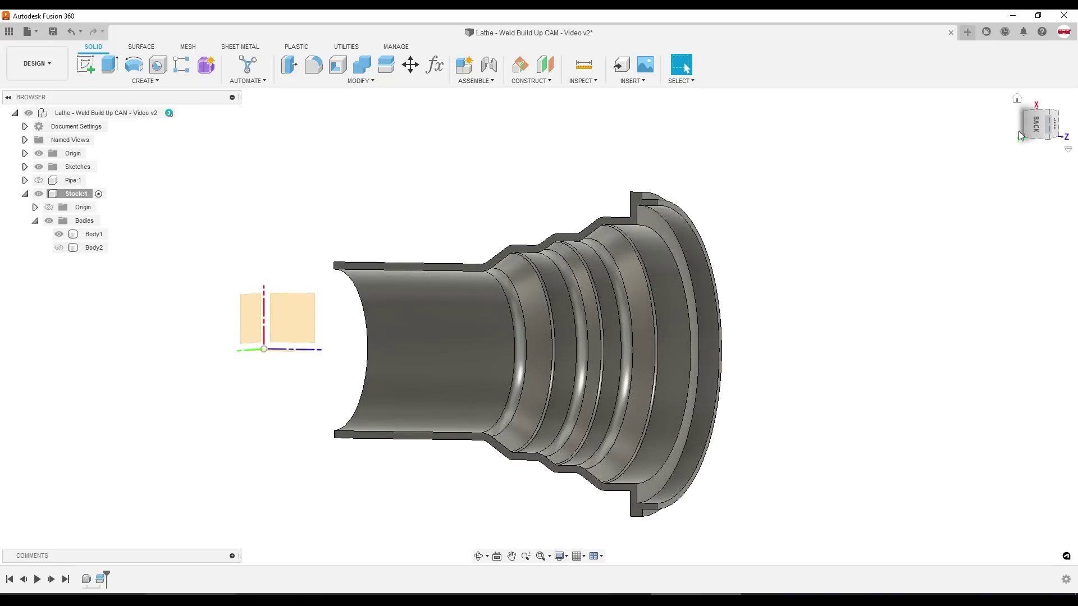
click(1035, 126)
key(p)
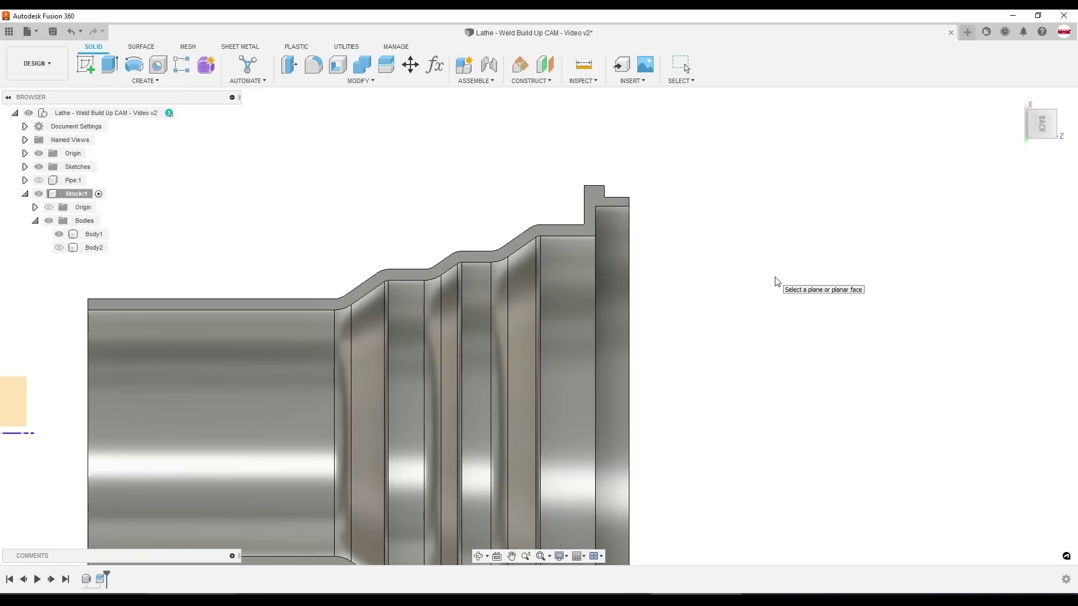
scroll(506, 246, up, 2)
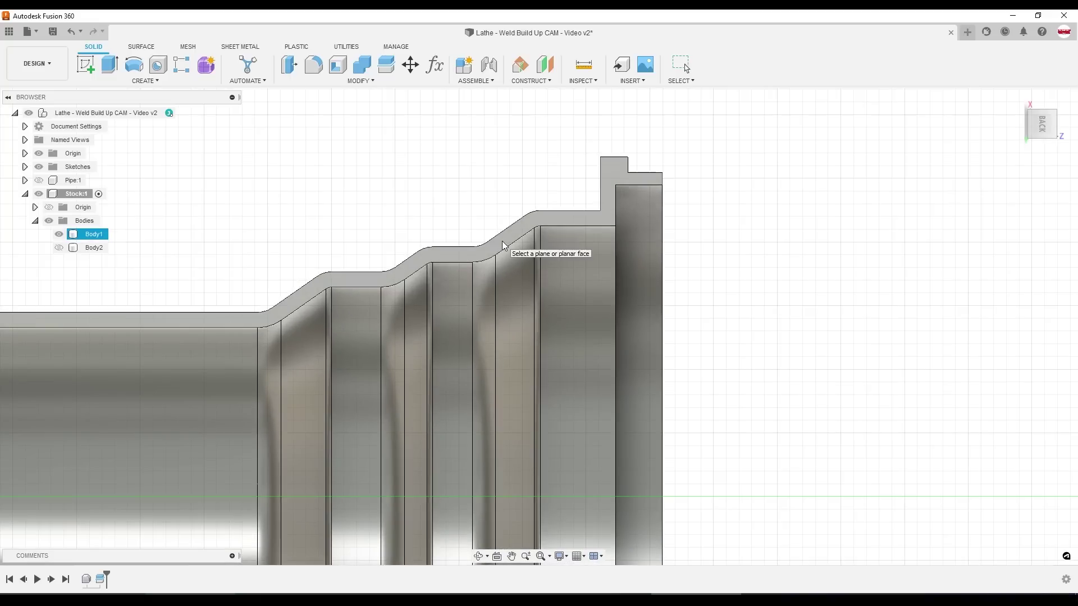
click(503, 244)
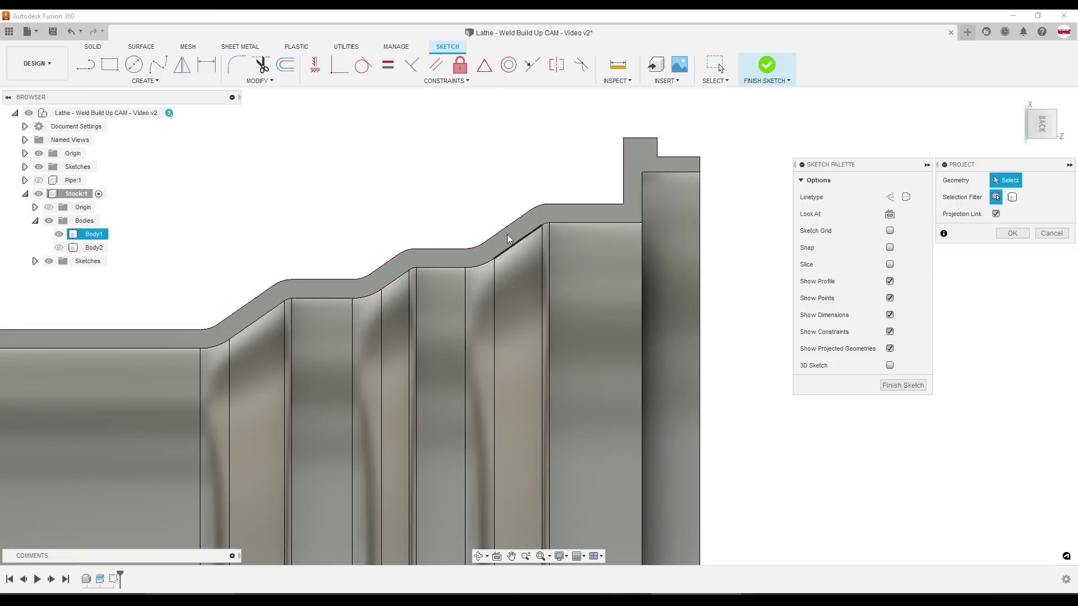
scroll(417, 270, up, 3)
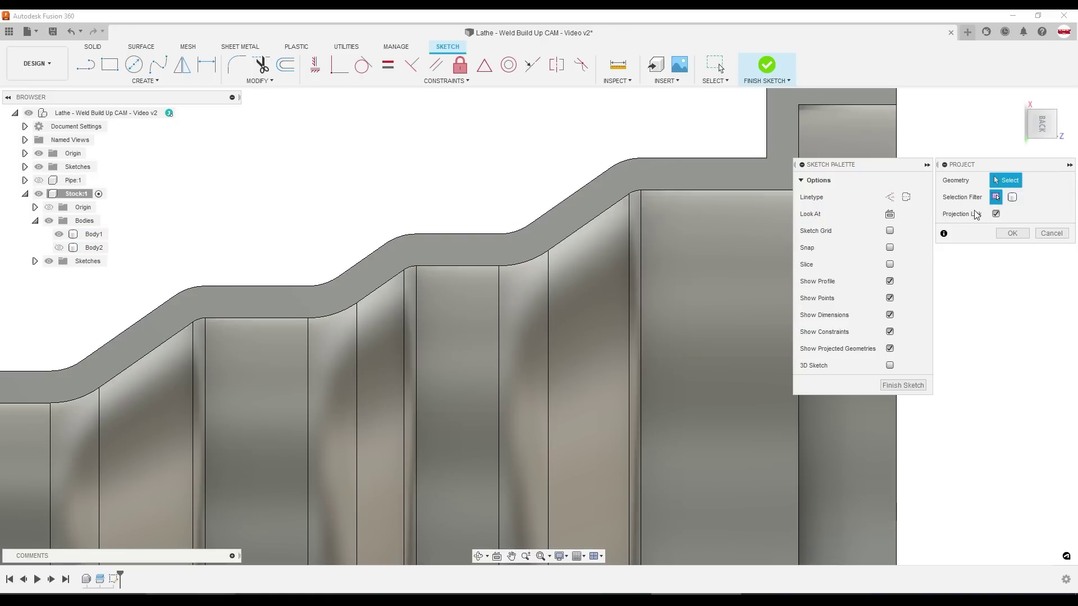
click(450, 265)
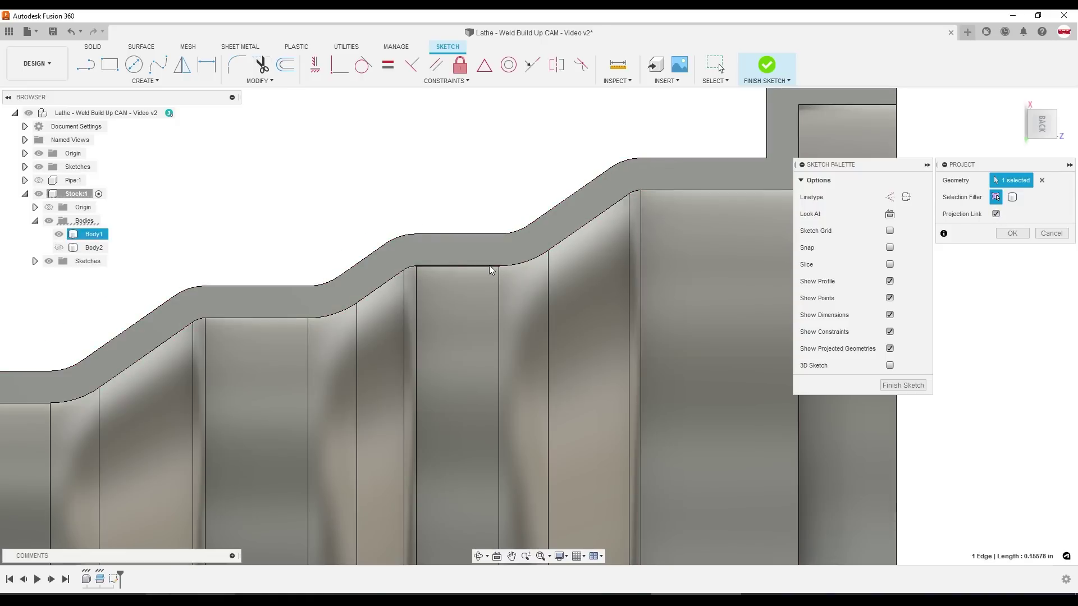
scroll(494, 265, up, 2)
click(512, 266)
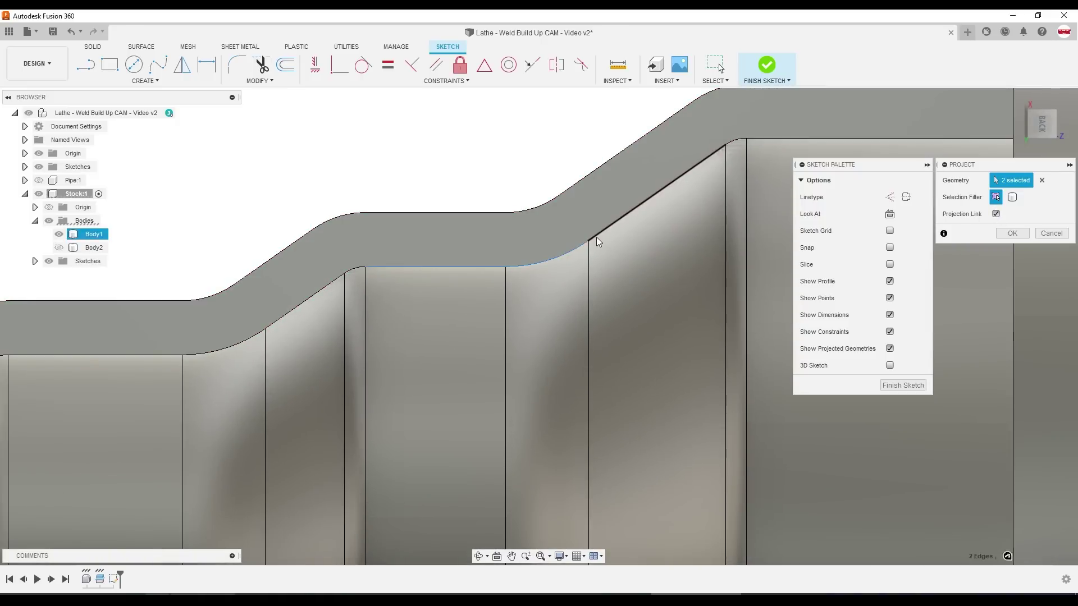
click(596, 237)
click(355, 271)
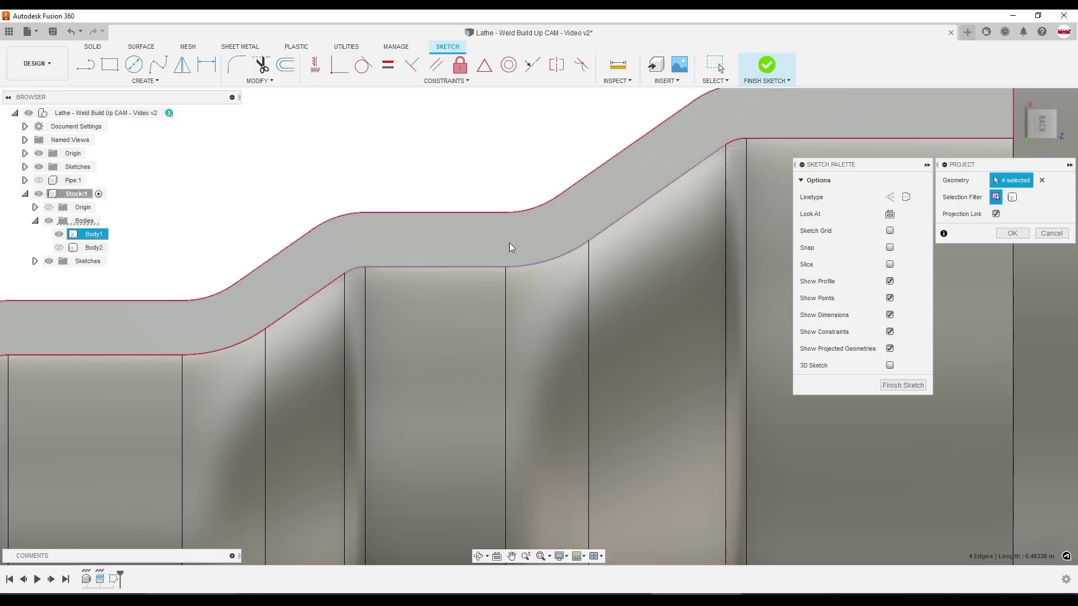
scroll(585, 194, down, 2)
click(1012, 233)
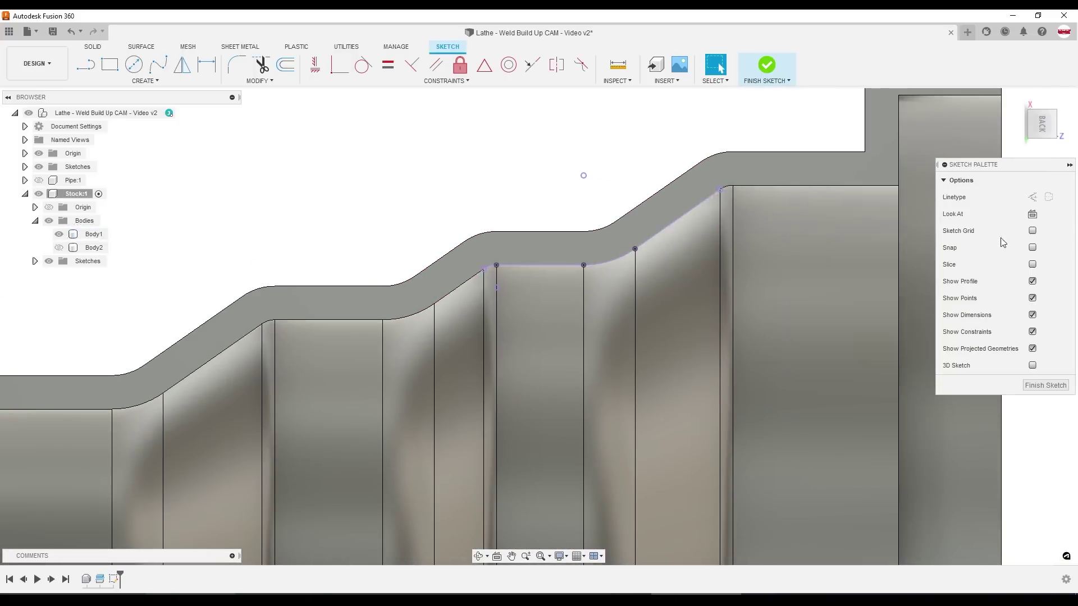
Step: Hide Body1 so only the projected sketch curves are displayed
scroll(681, 184, up, 1)
scroll(681, 184, down, 1)
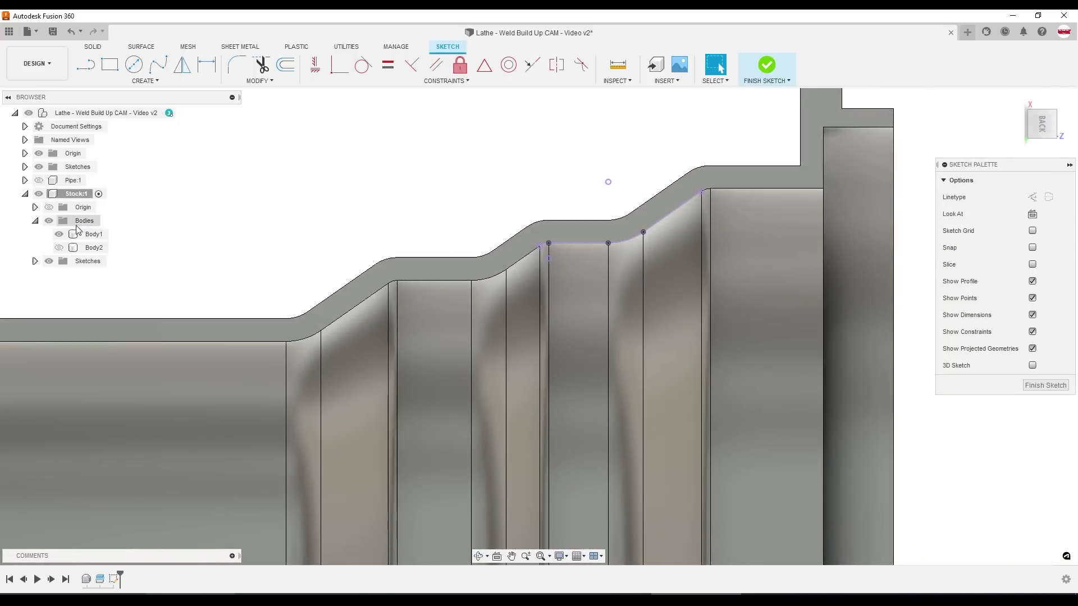
click(57, 234)
click(57, 234)
scroll(712, 211, up, 1)
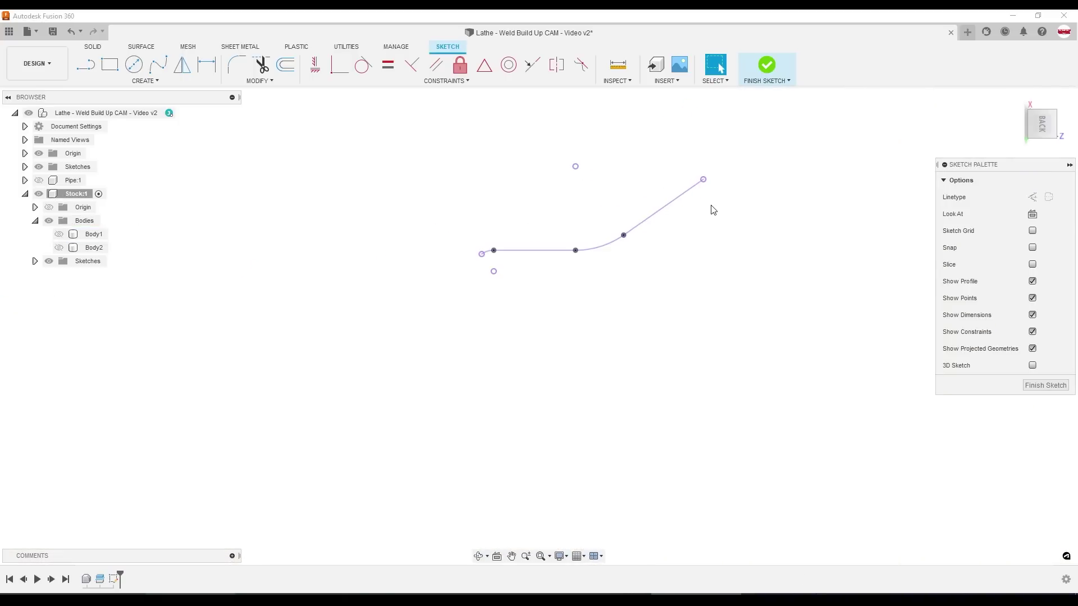
text(s)
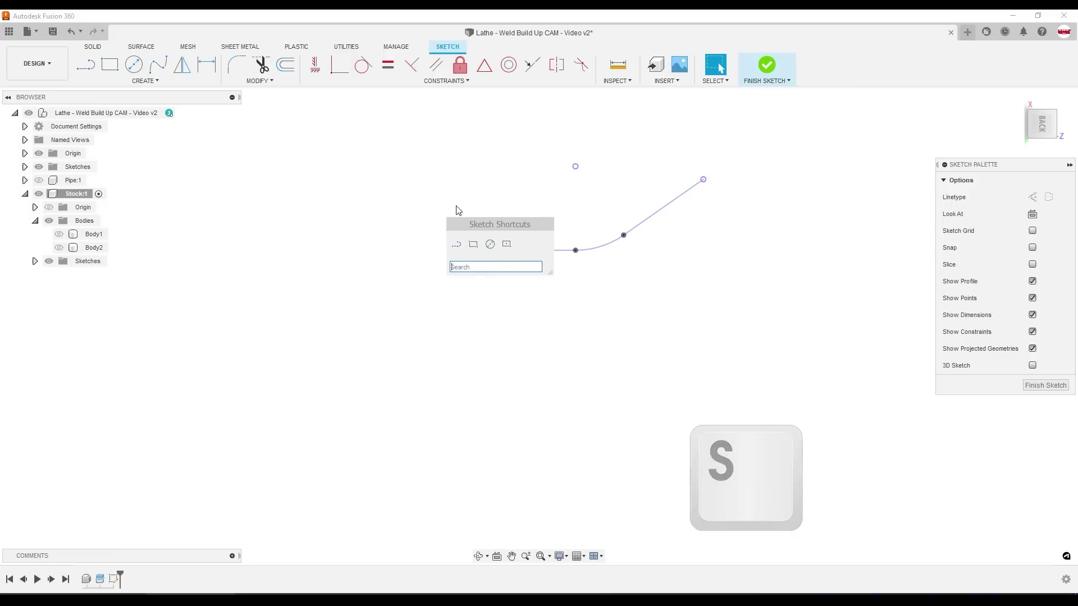
text(off)
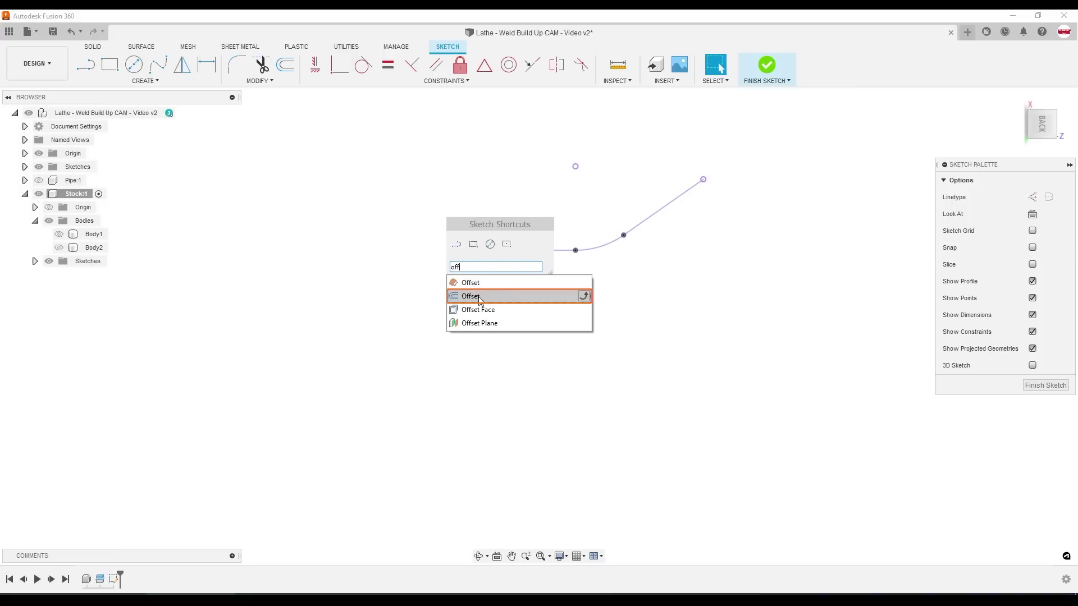
click(471, 297)
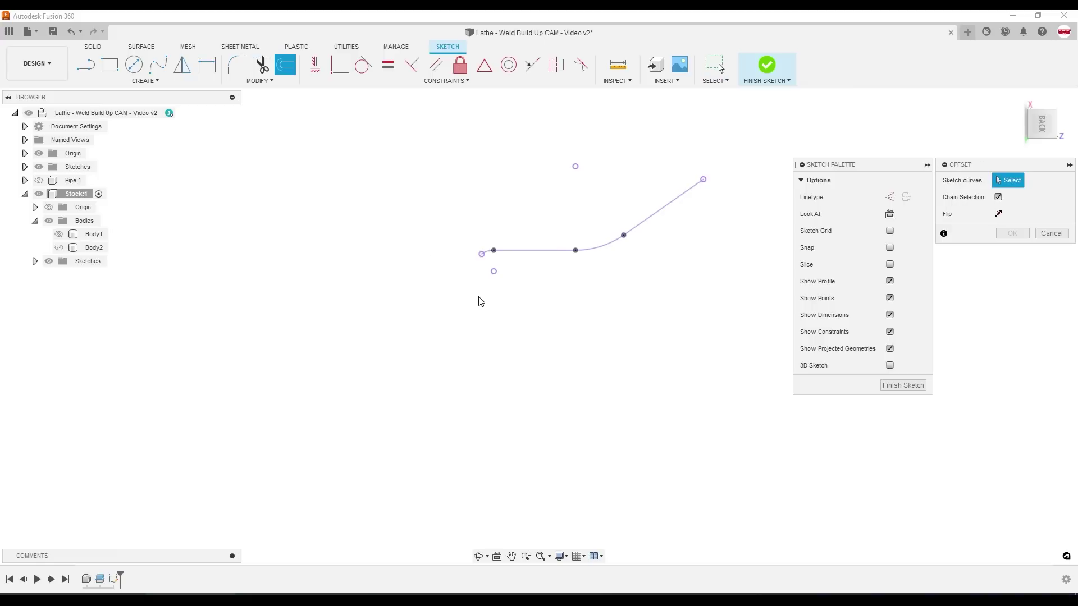
click(533, 254)
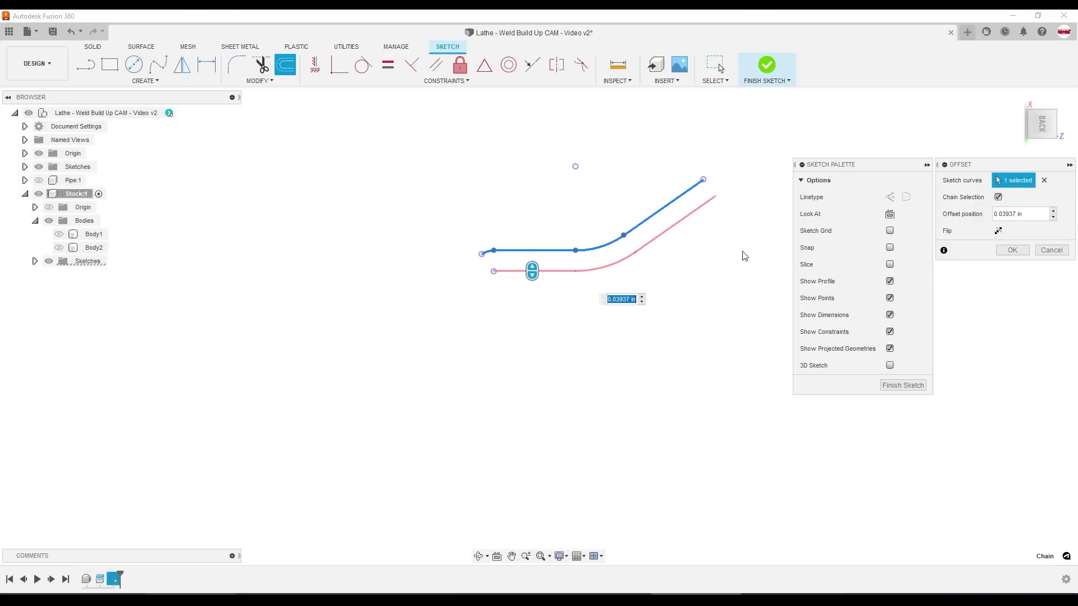
click(1051, 251)
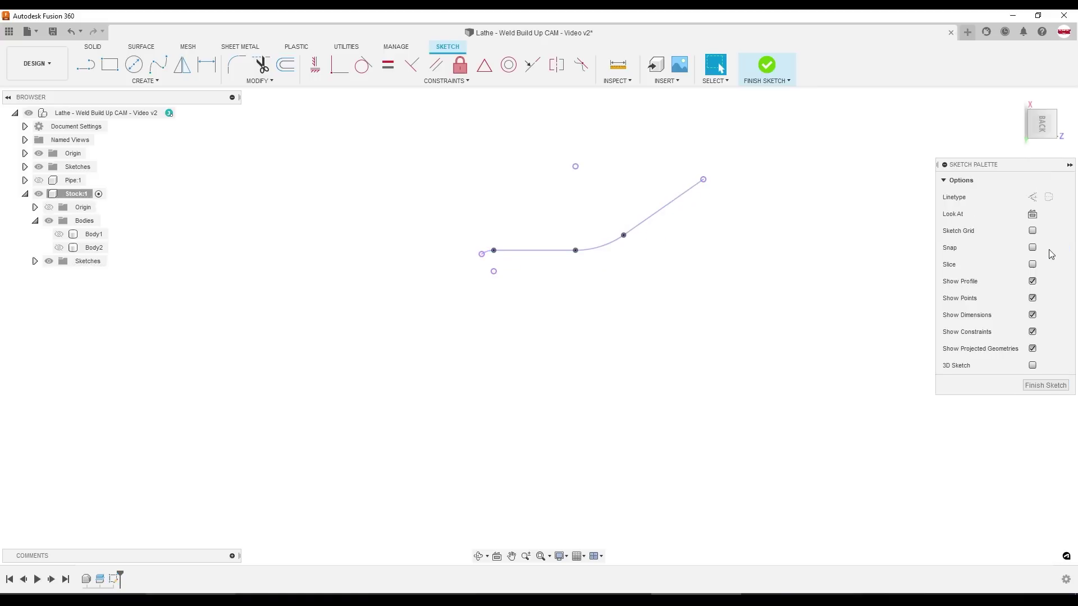
Step: Finish the sketch and add a user parameter named WeldBuildUp in inches with the expression 0.03
click(1046, 386)
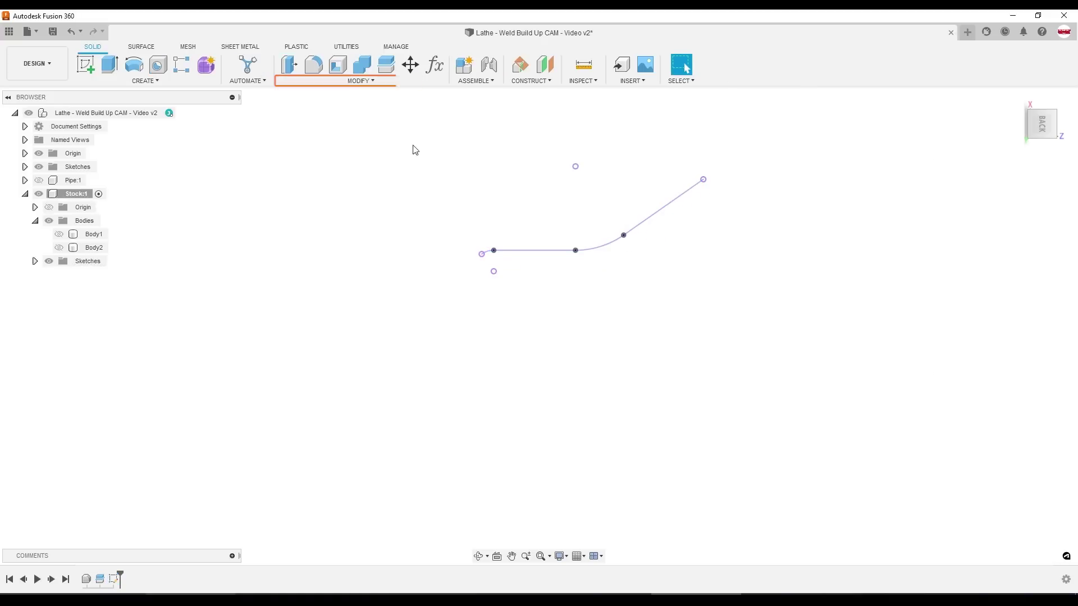
click(373, 82)
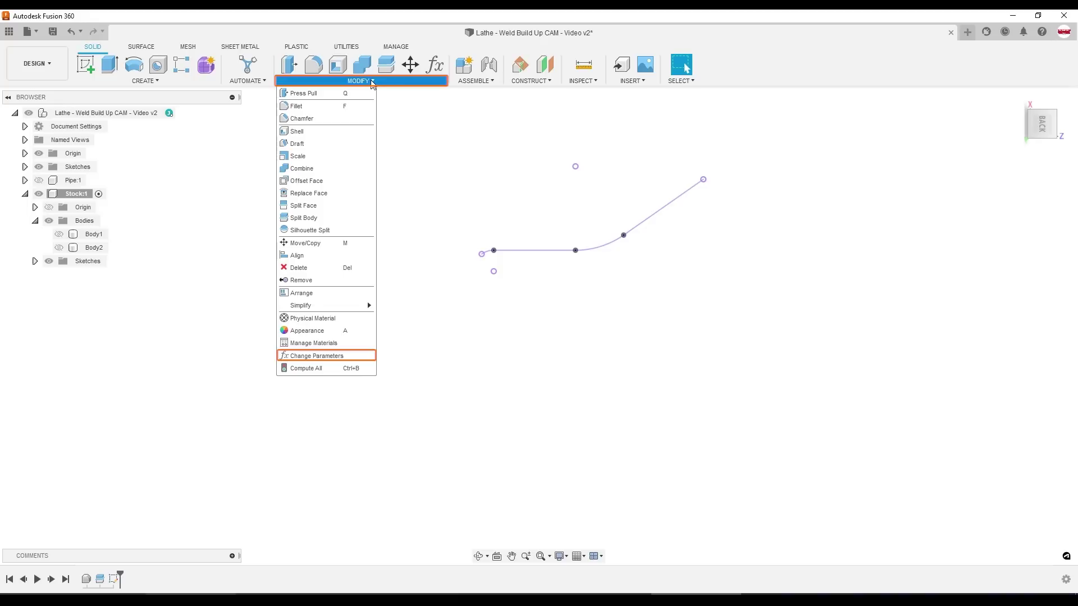
click(340, 357)
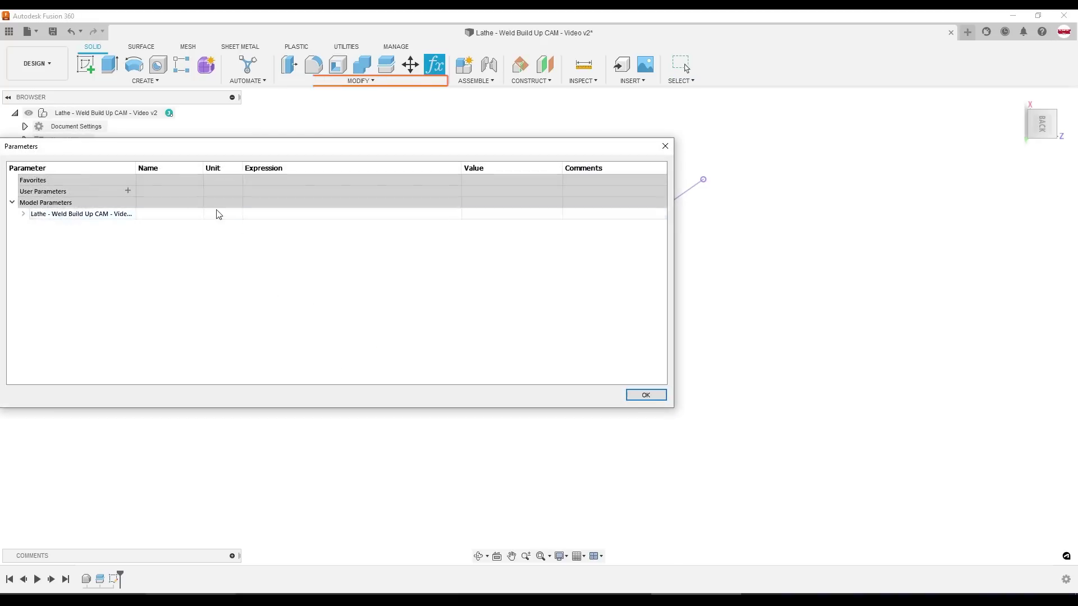
click(128, 191)
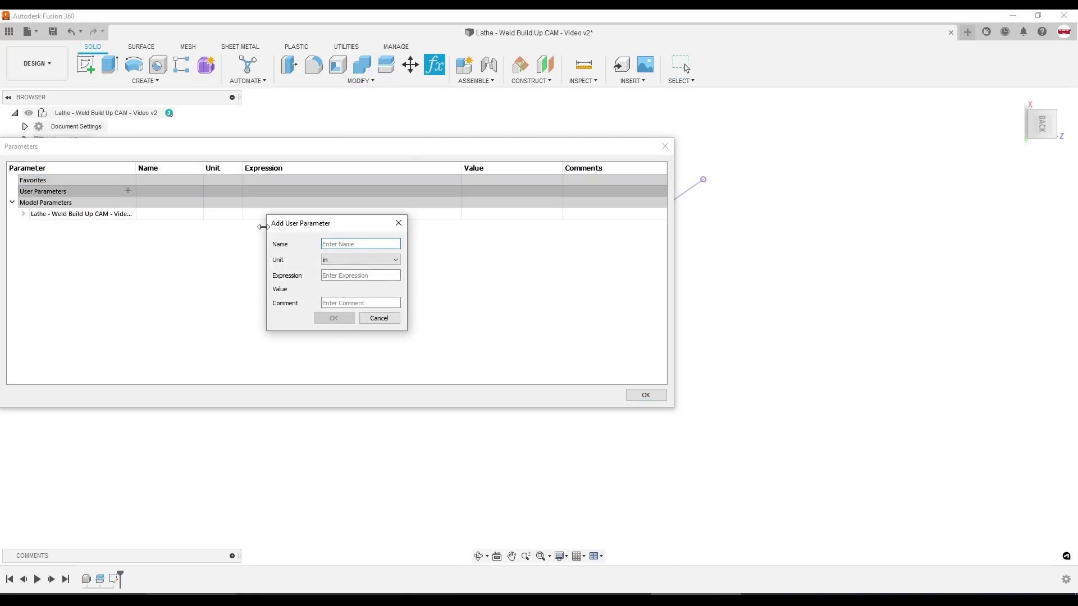
text(WeldBuildUp)
key(Tab)
key(Tab)
text(0.0)
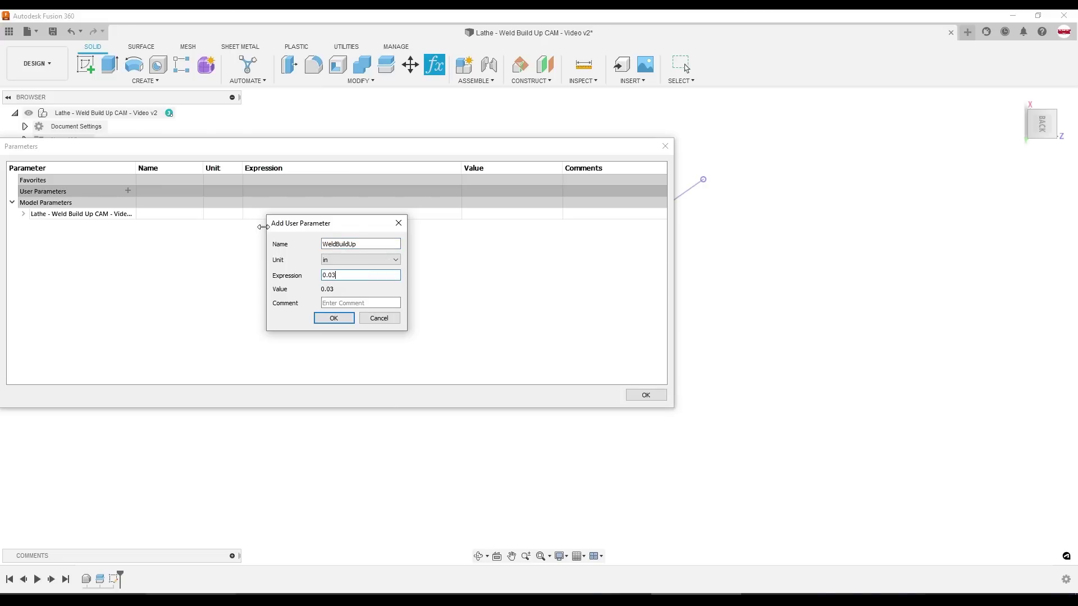
click(331, 319)
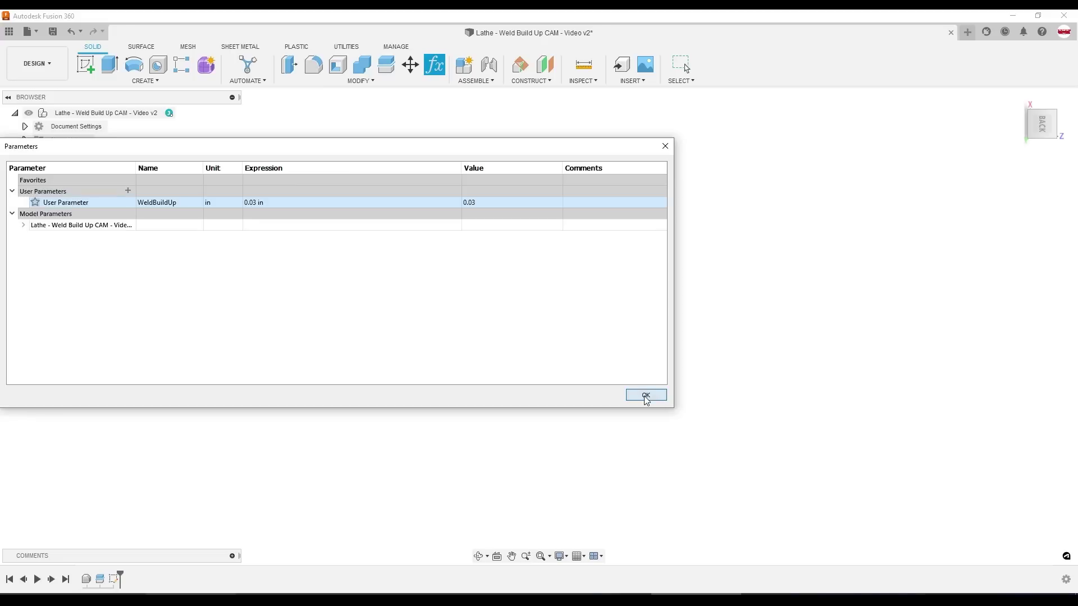
click(647, 396)
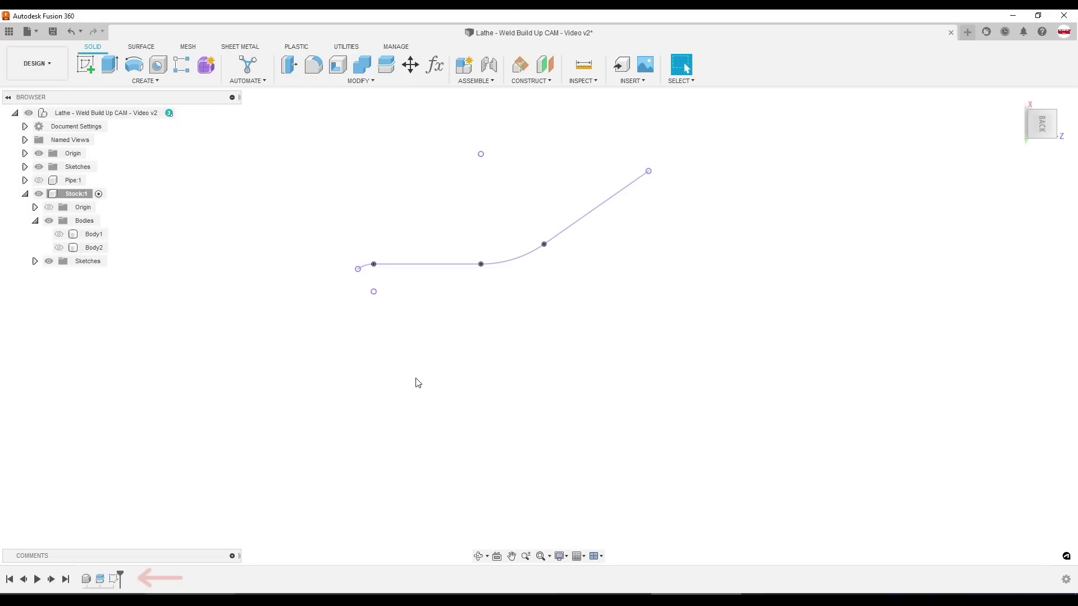
Step: Reopen the projected-edge sketch and offset the whole chain inward below the edges, using the WeldBuildUp parameter as the distance
right_click(119, 582)
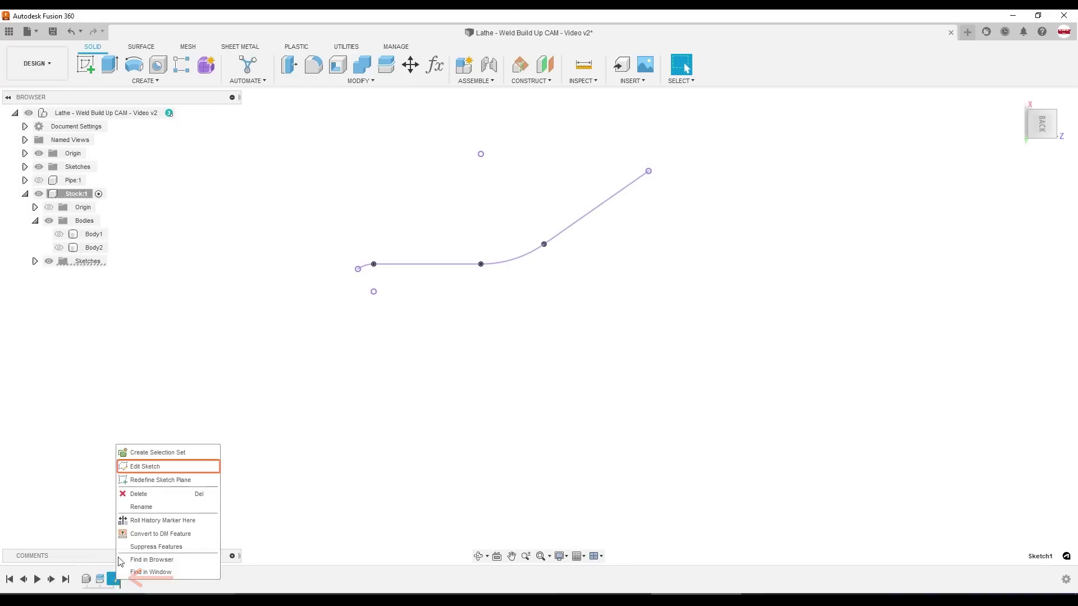
click(142, 468)
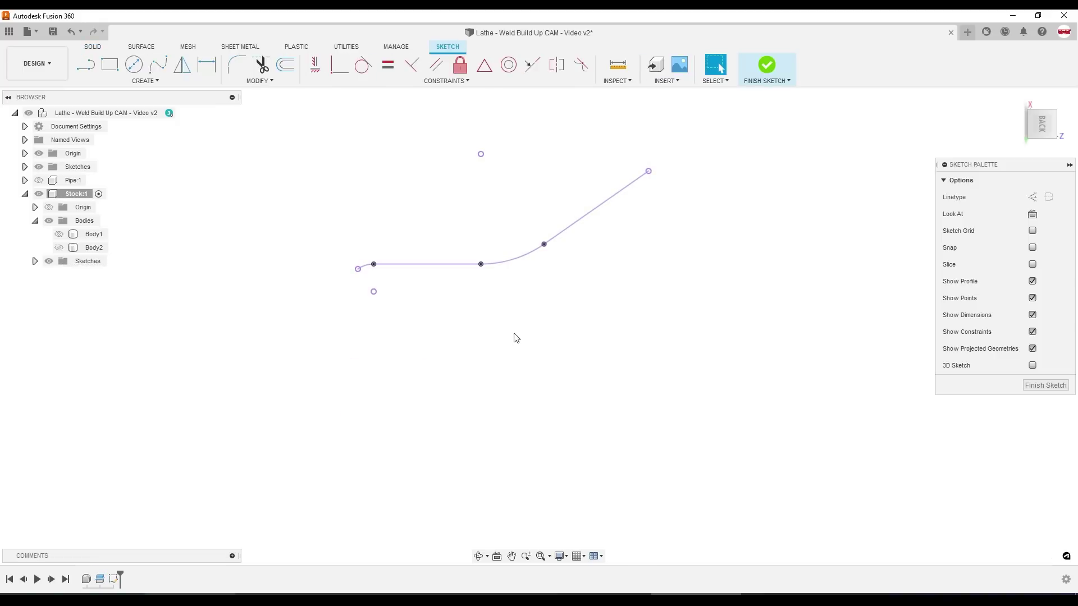
key(s)
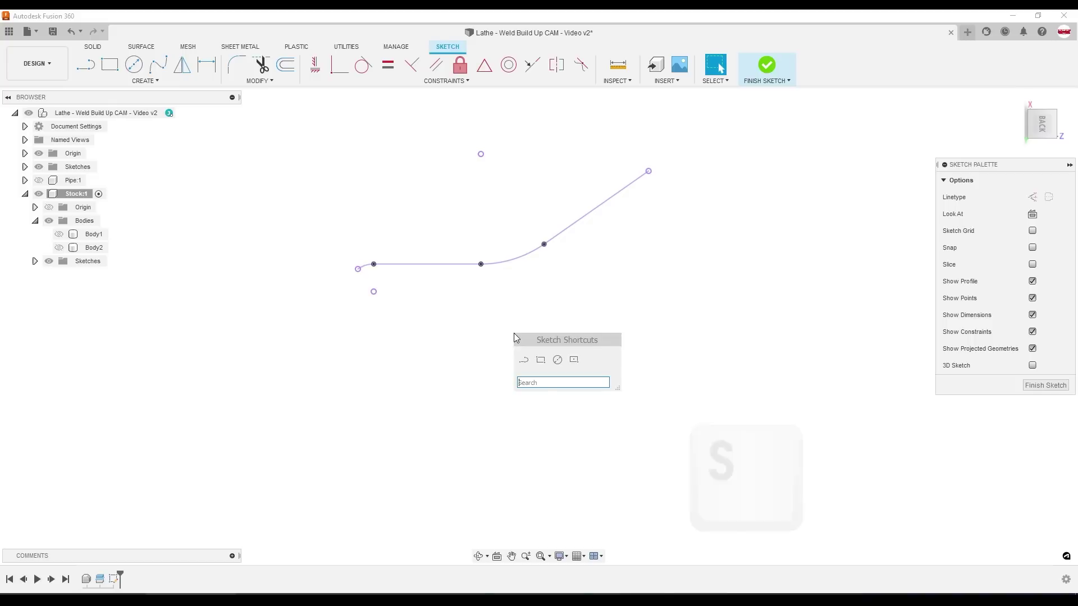
text(off)
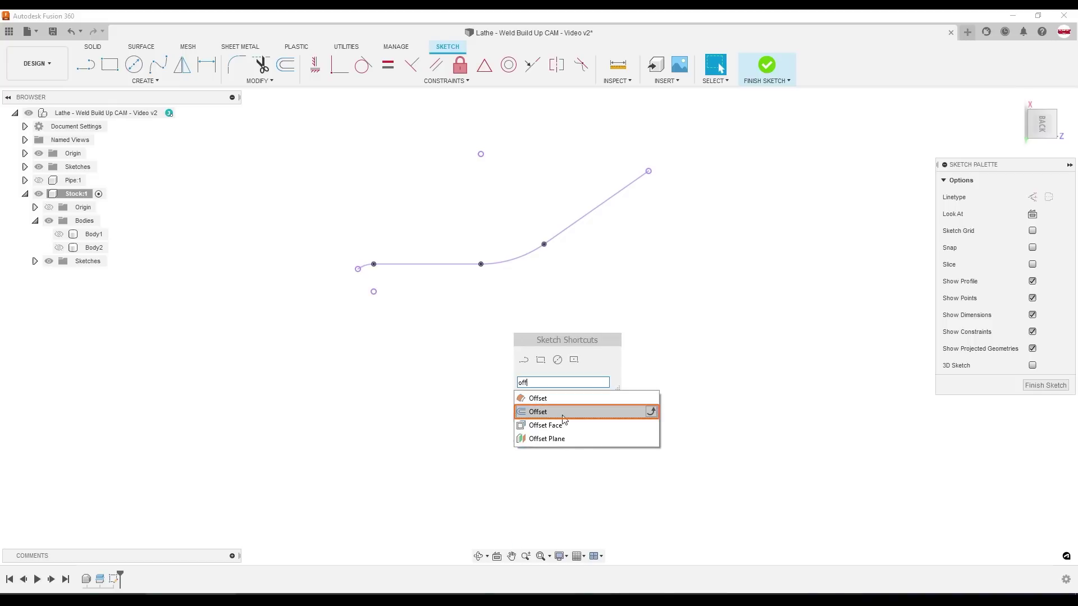
click(561, 414)
click(432, 264)
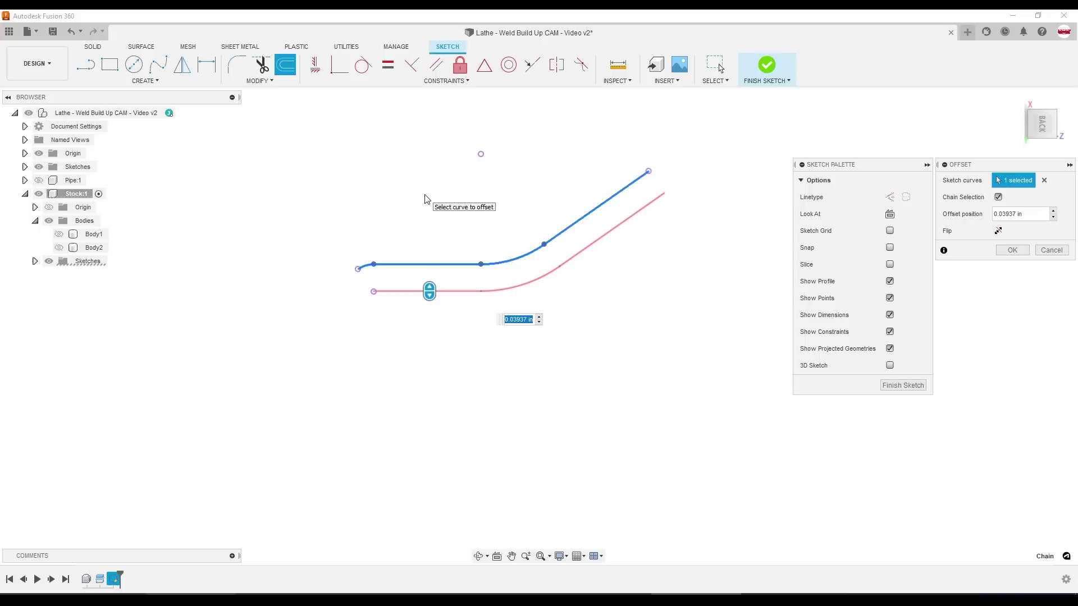
text(w)
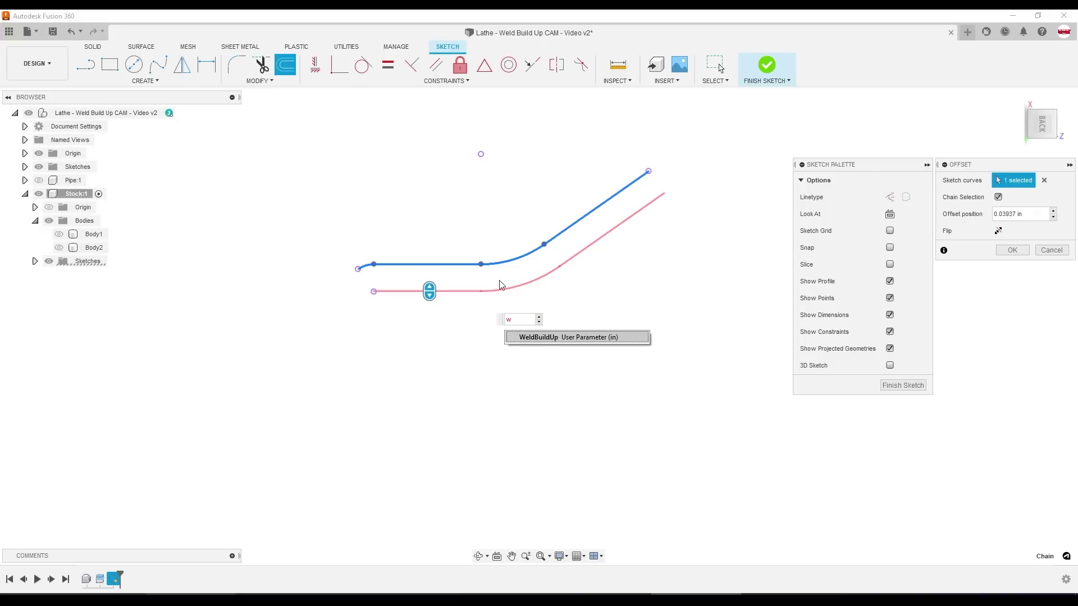
click(535, 337)
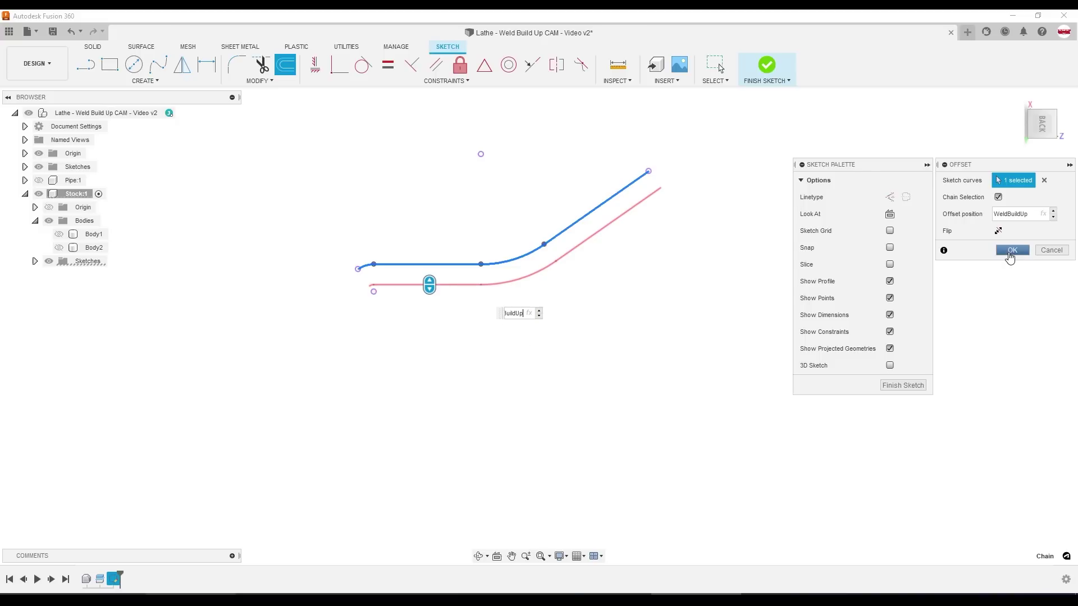
click(1011, 251)
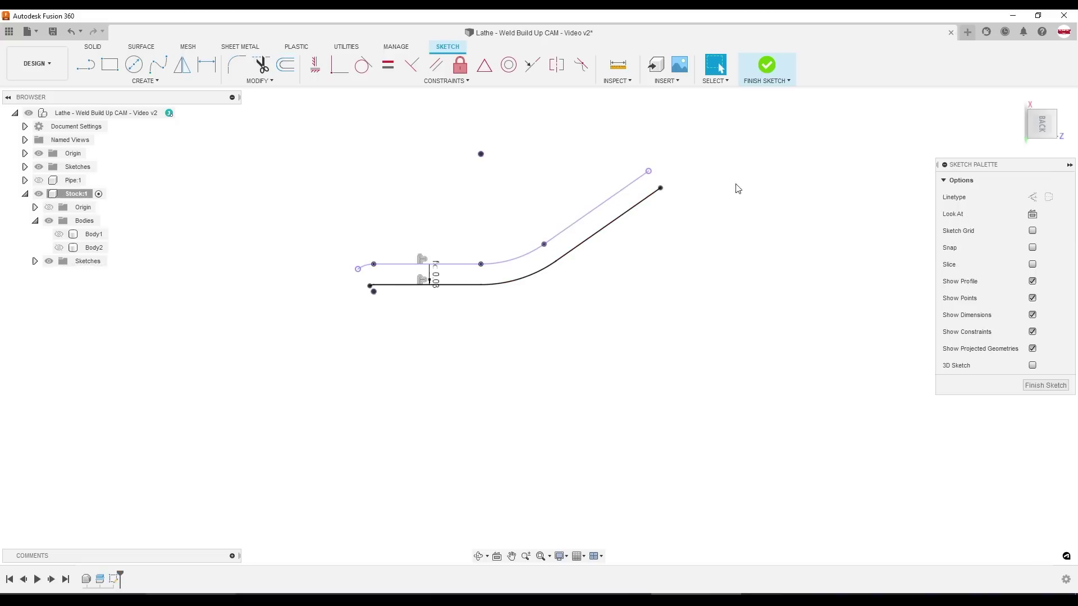
Step: Draw a line across each open end between the projected chain and its offset to close the weld profile
key(l)
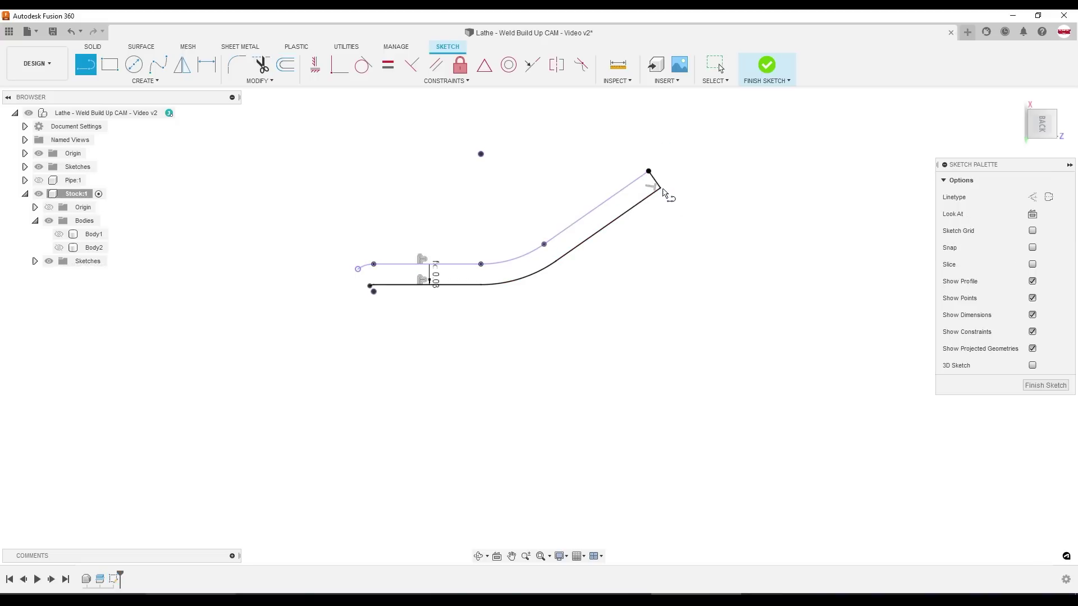
scroll(371, 261, up, 5)
click(376, 248)
click(407, 293)
scroll(539, 303, down, 5)
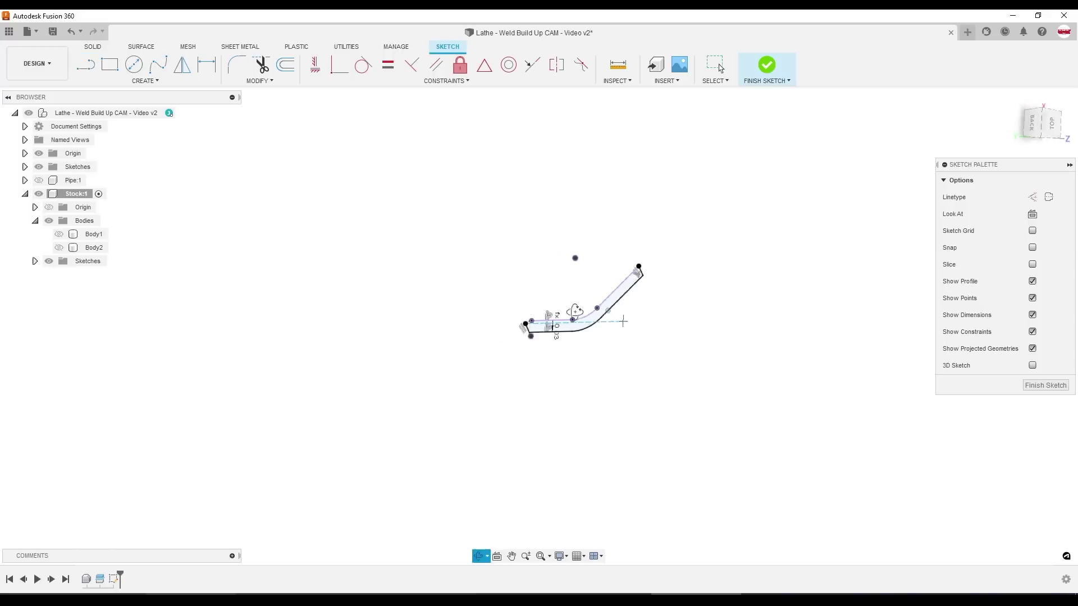
Step: Show Body1 again and examine the closed weld profile against the pipe's inner wall, returning to the back view
shift+middle_drag(539, 303, 508, 309)
key(l)
click(59, 234)
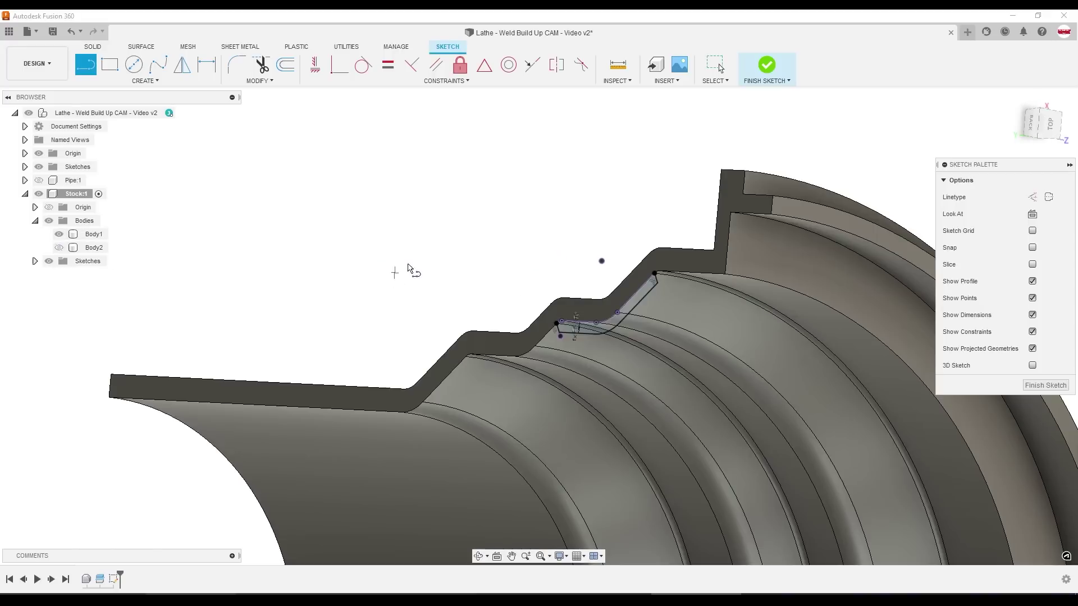
mouse_move(413, 270)
shift+middle_down()
mouse_move(449, 235)
mouse_move(427, 264)
shift+middle_up()
click(1038, 128)
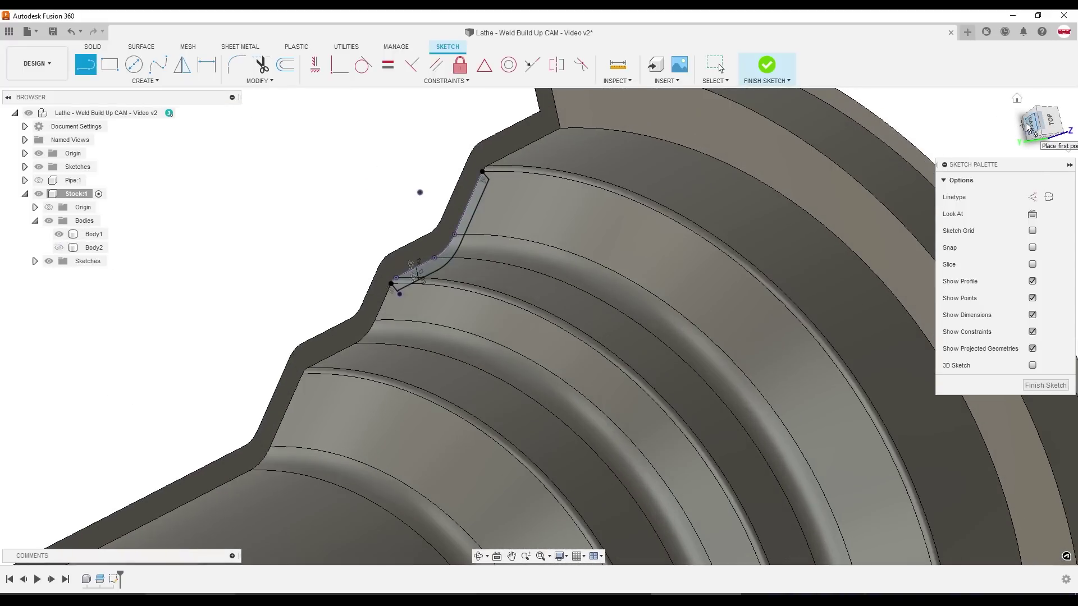
scroll(598, 259, up, 1)
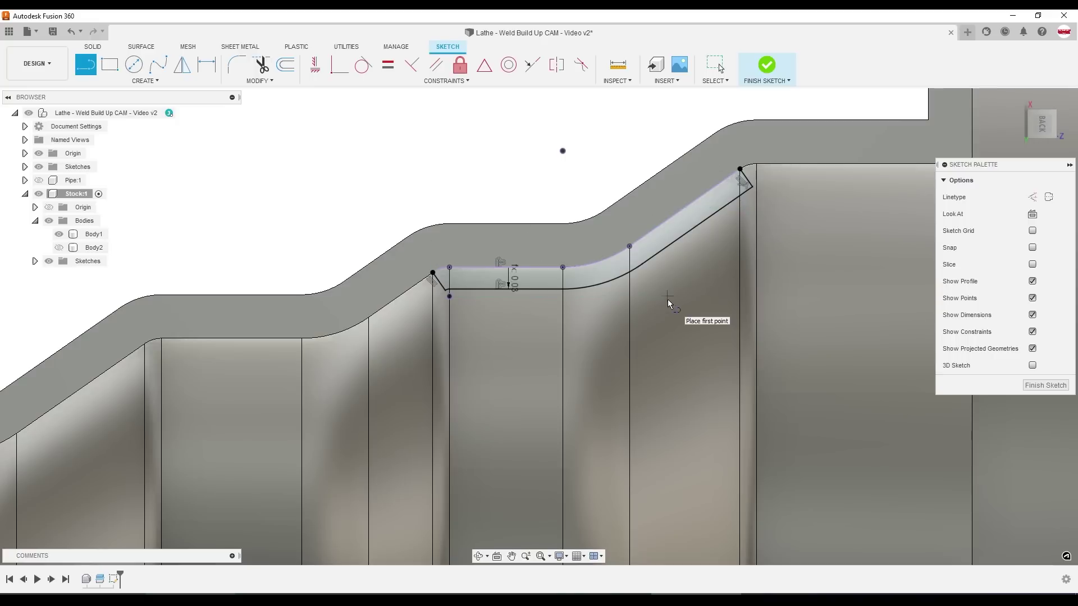
Step: Revolve the closed weld profile a full 360 degrees about the origin Z axis with the Join operation
text(s)
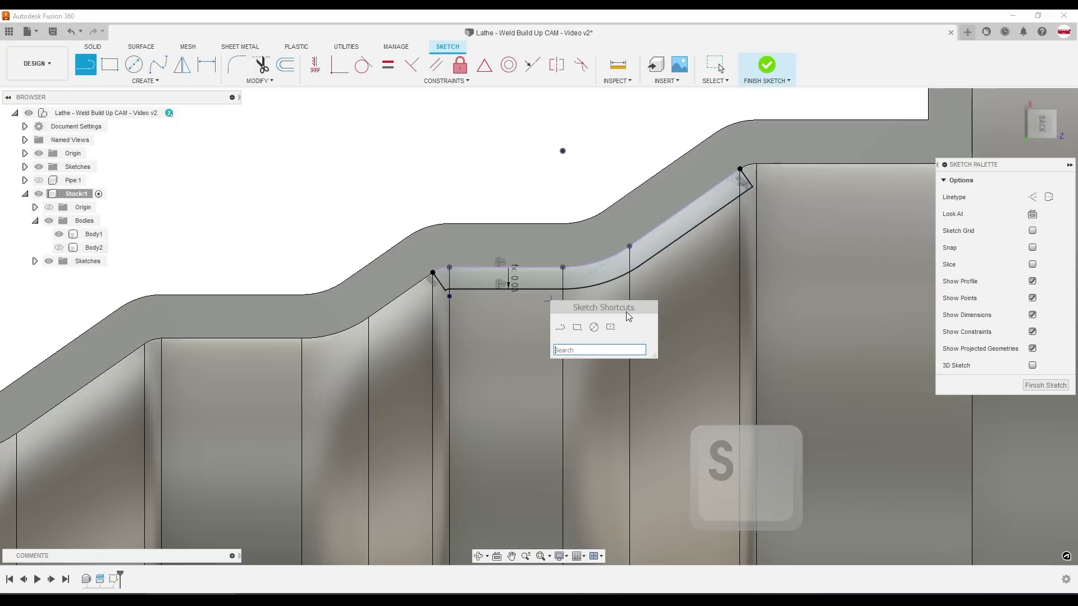
text(rev)
click(611, 387)
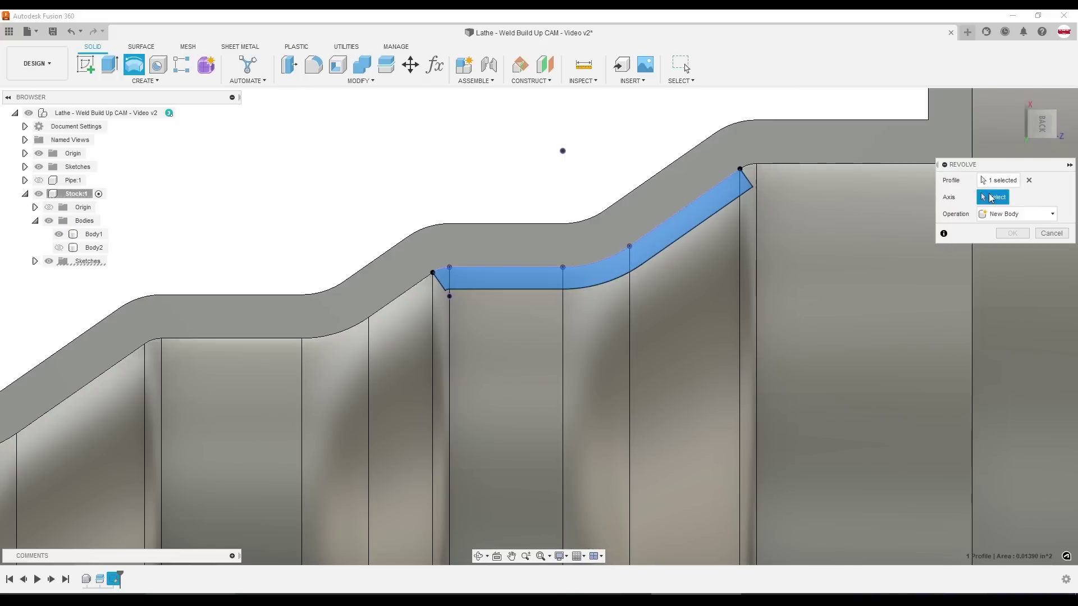
scroll(566, 385, down, 8)
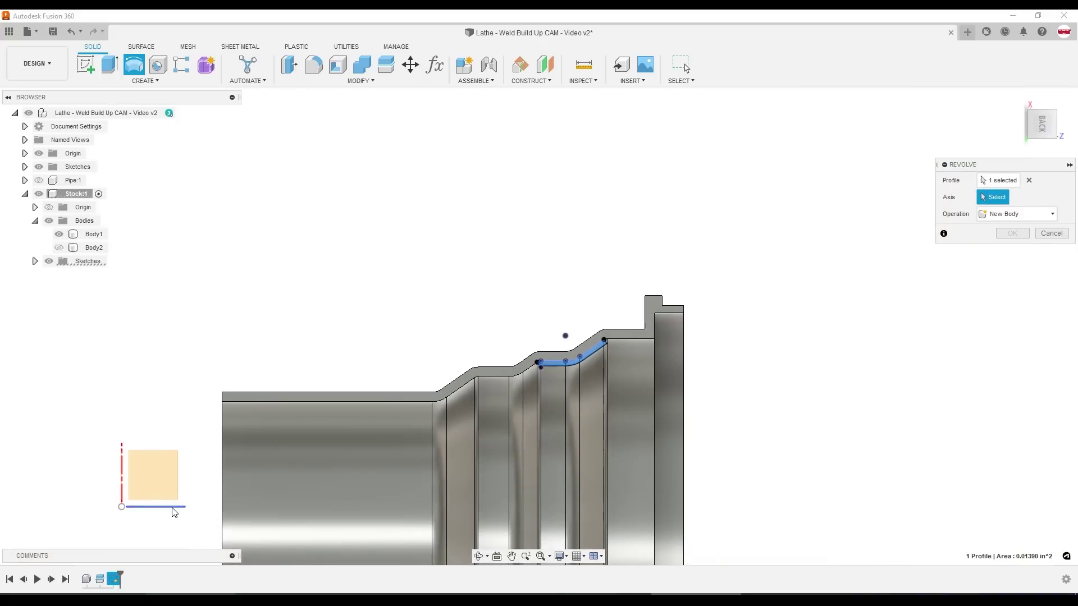
click(174, 512)
shift+middle_drag(427, 427, 842, 236)
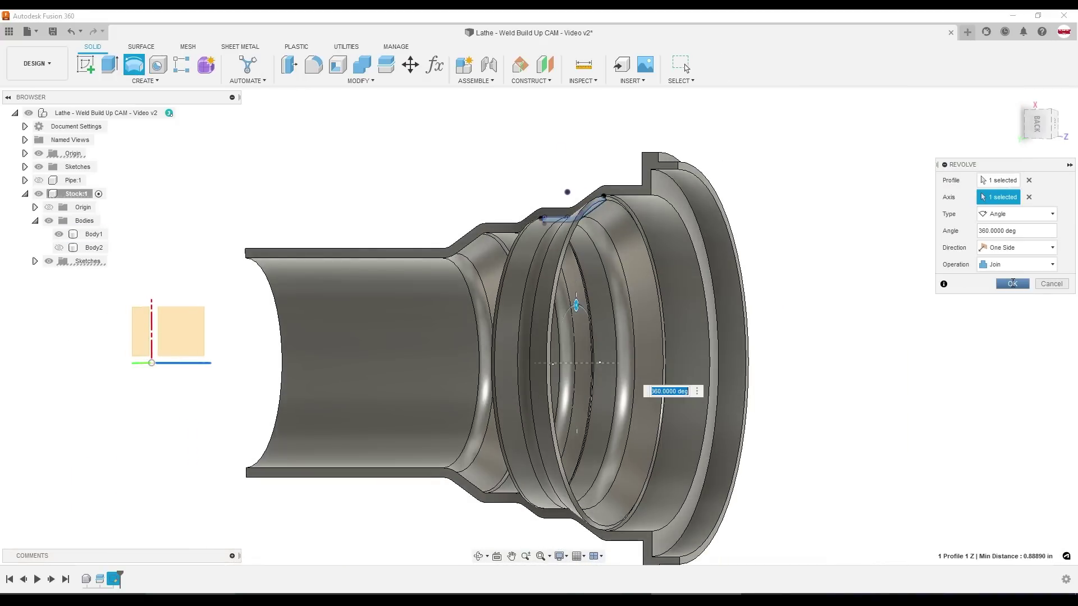
click(1012, 284)
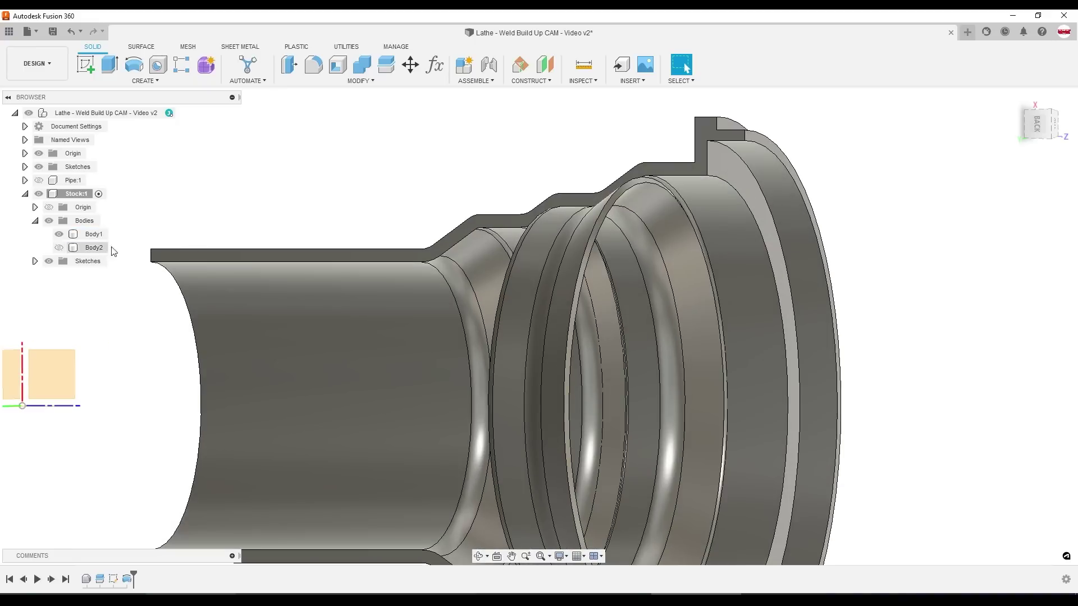
Step: Check the extent of Body1, and change the weld revolve feature's operation to New Body
scroll(385, 239, down, 2)
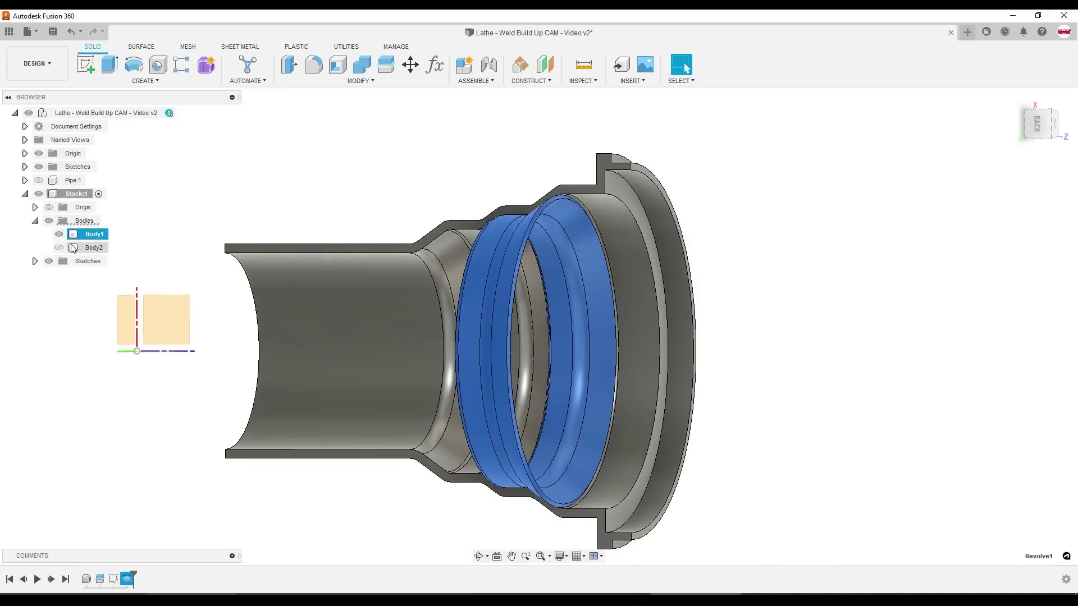
click(93, 234)
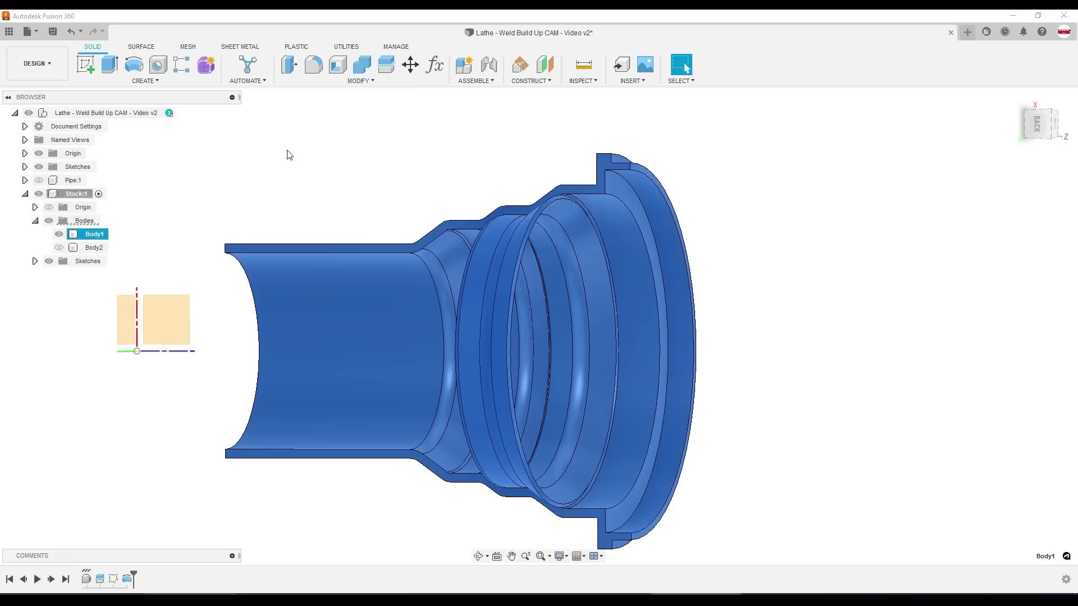
click(142, 512)
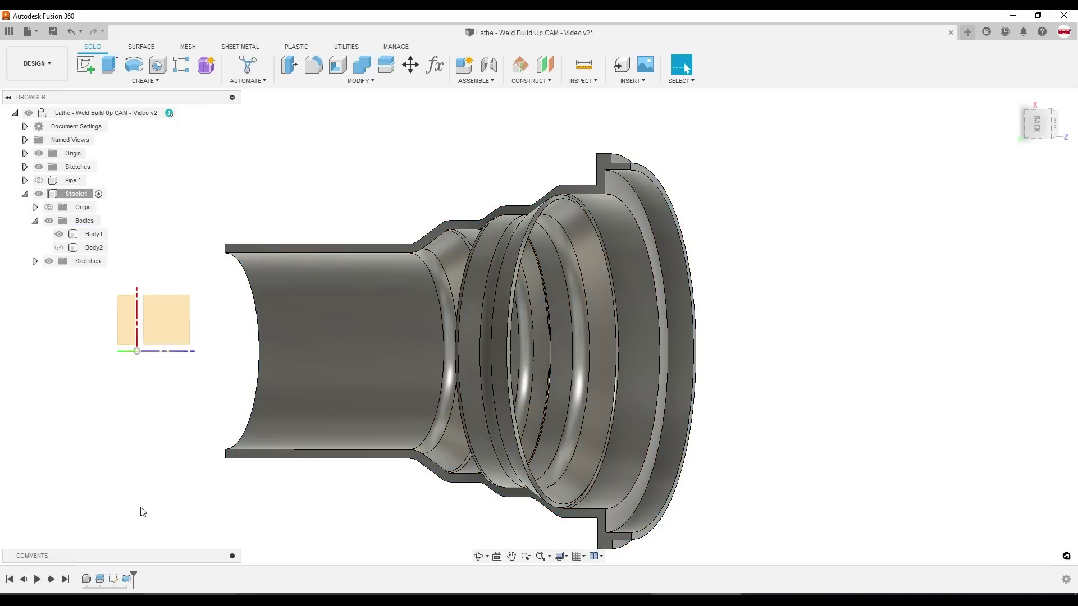
right_click(128, 582)
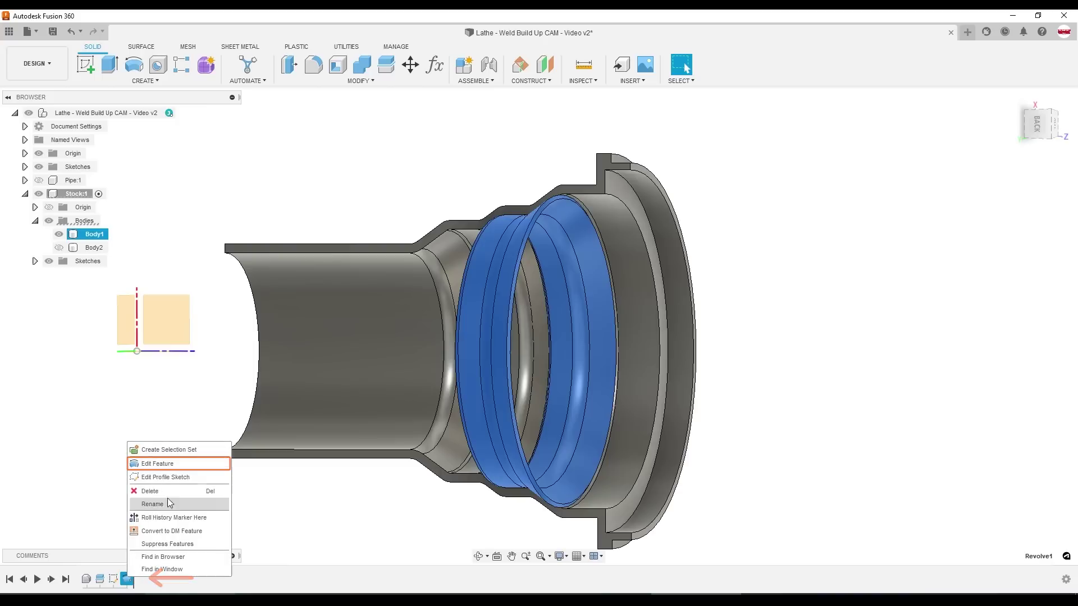
click(165, 464)
click(1017, 266)
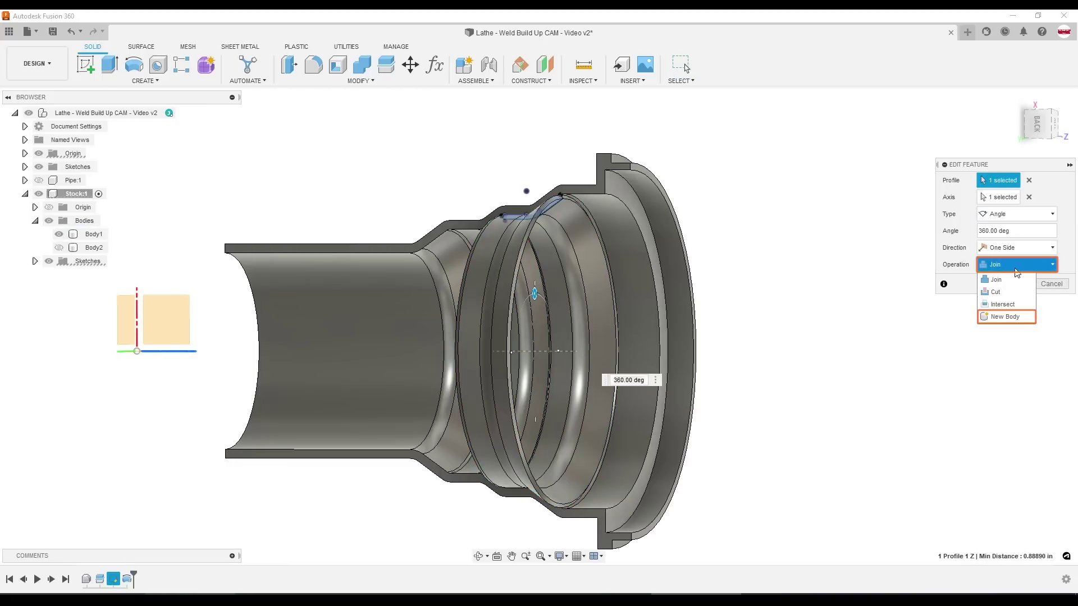
click(1008, 316)
click(1016, 284)
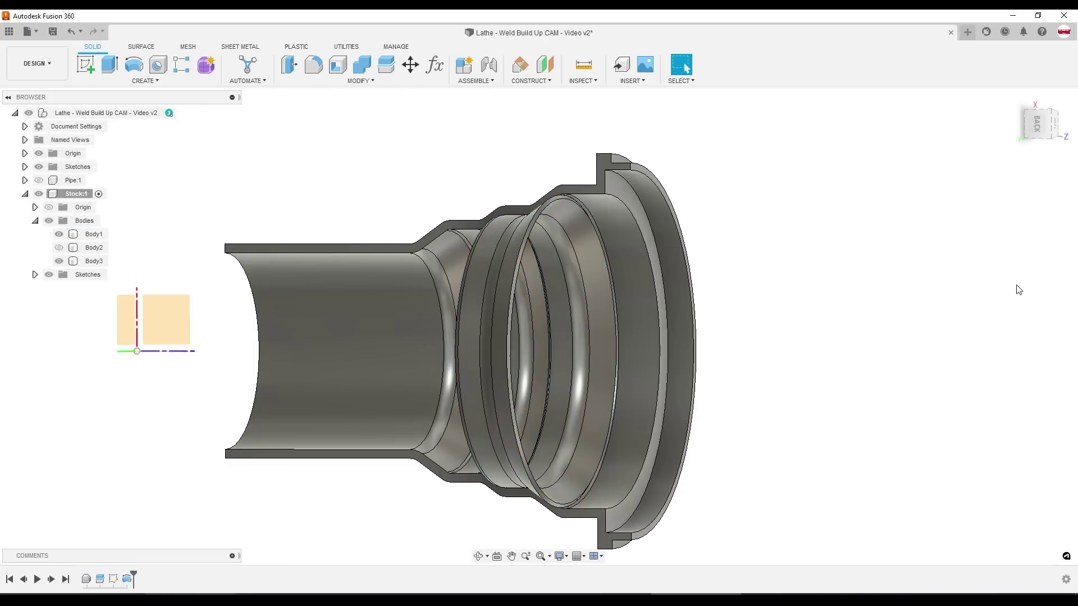
Step: Apply the Bronze - Patina appearance to the revolved weld build-up body and close the appearance settings
key(a)
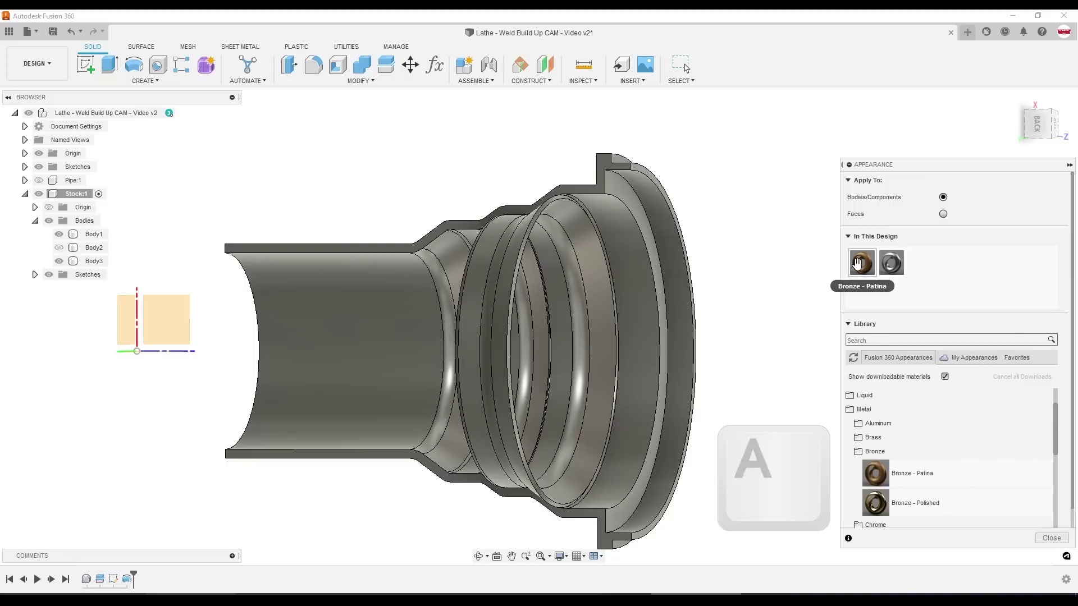
drag(862, 263, 553, 290)
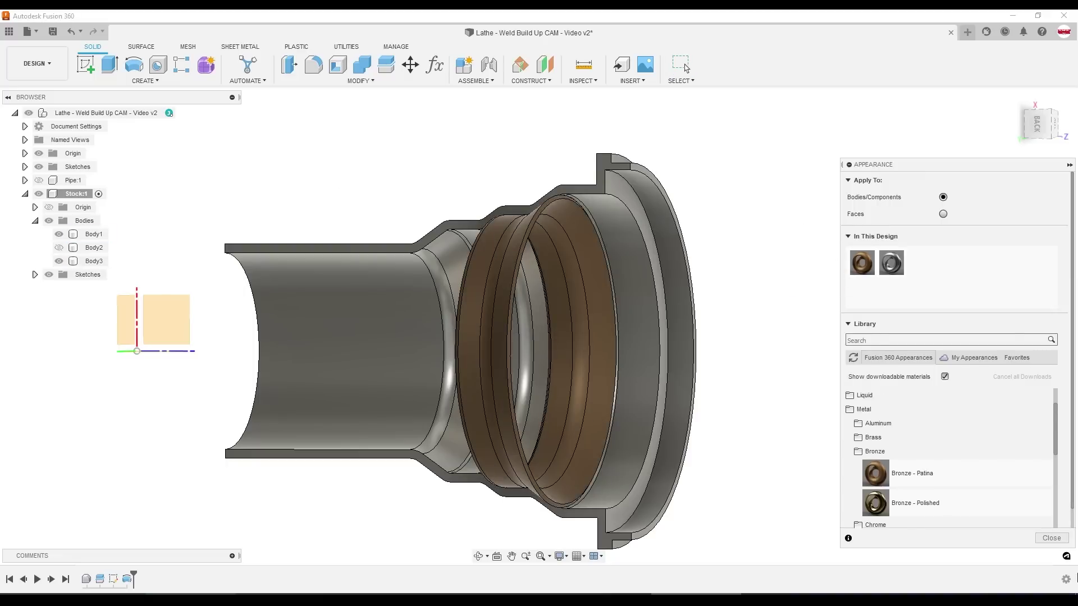
click(1052, 538)
shift+middle_drag(380, 178, 423, 181)
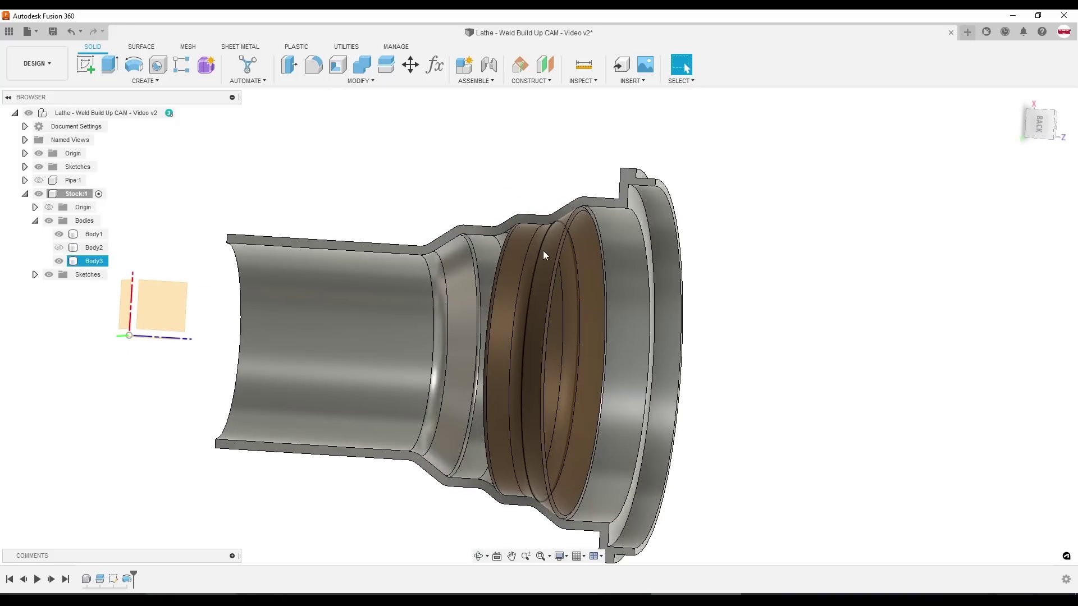
Step: Switch to the Manufacture workspace
click(45, 70)
click(33, 185)
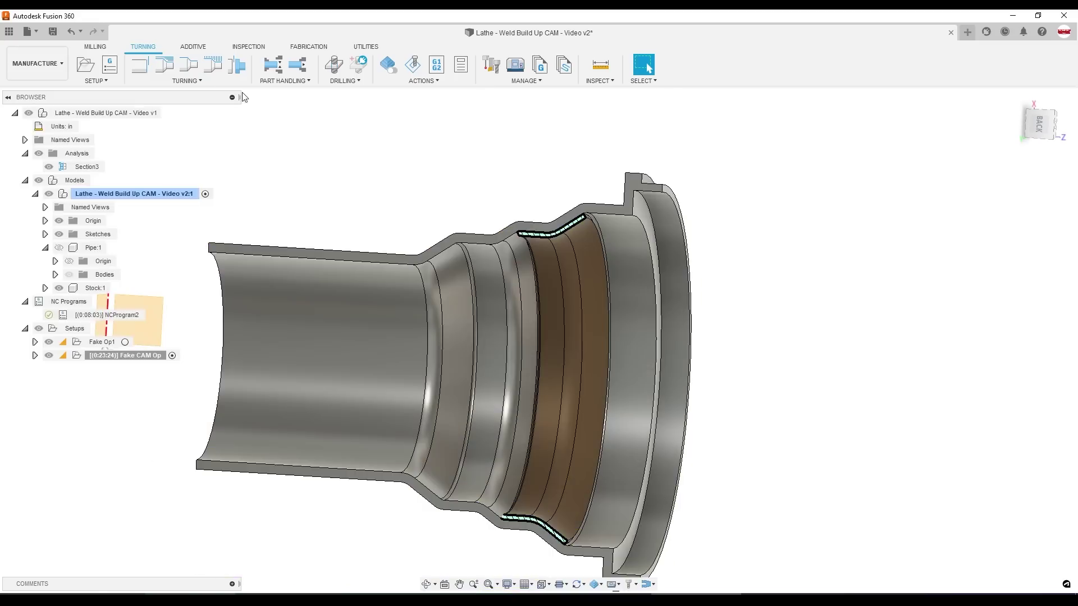
Step: Create a new setup with operation type Turning or mill/turn, and select the pipe body Body1 as its model
click(84, 67)
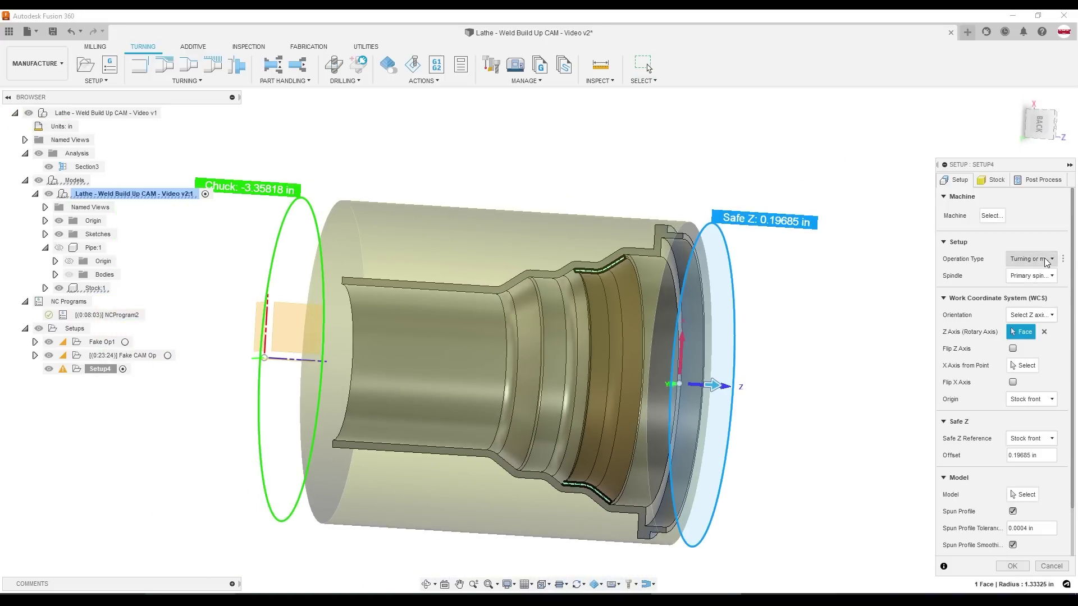
click(1029, 260)
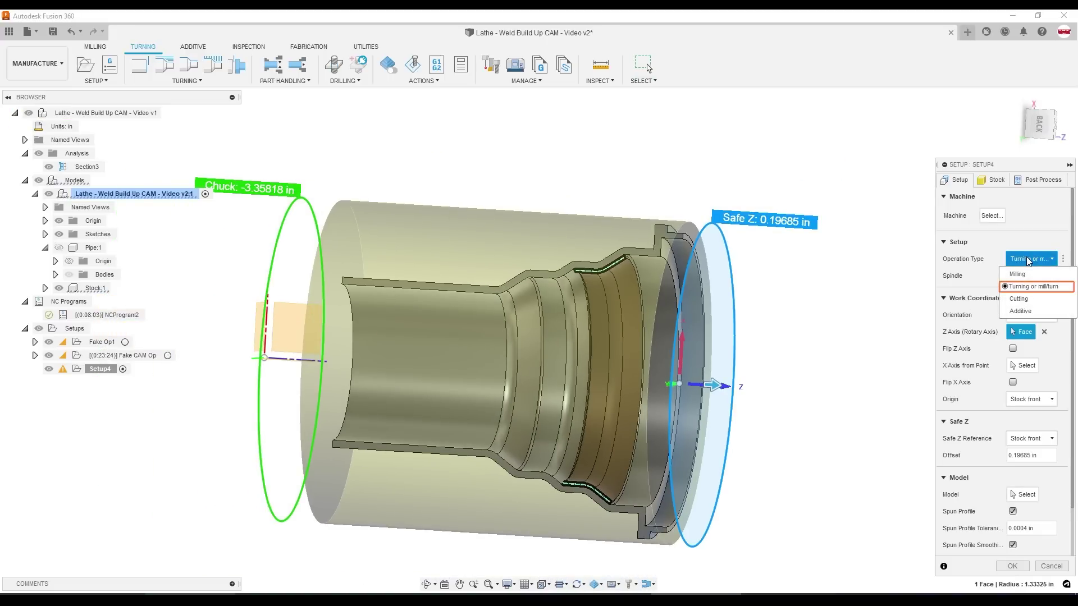
click(1033, 286)
click(1022, 494)
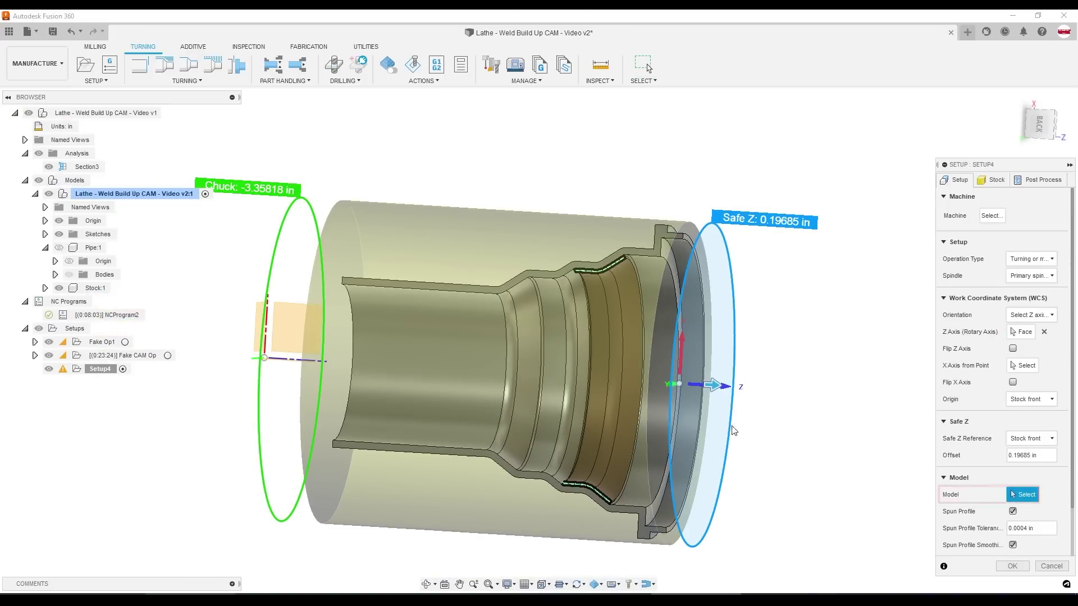
click(454, 368)
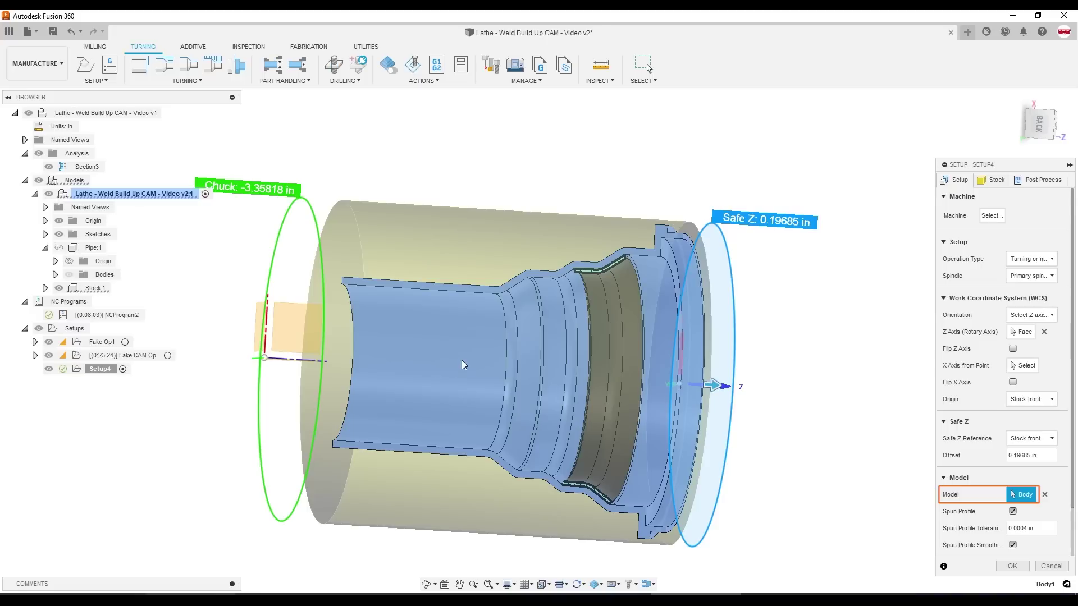
Step: Set the setup's stock mode to From solid, select Body3 of the Stock component as the stock solid, and accept the setup
click(996, 181)
click(1033, 214)
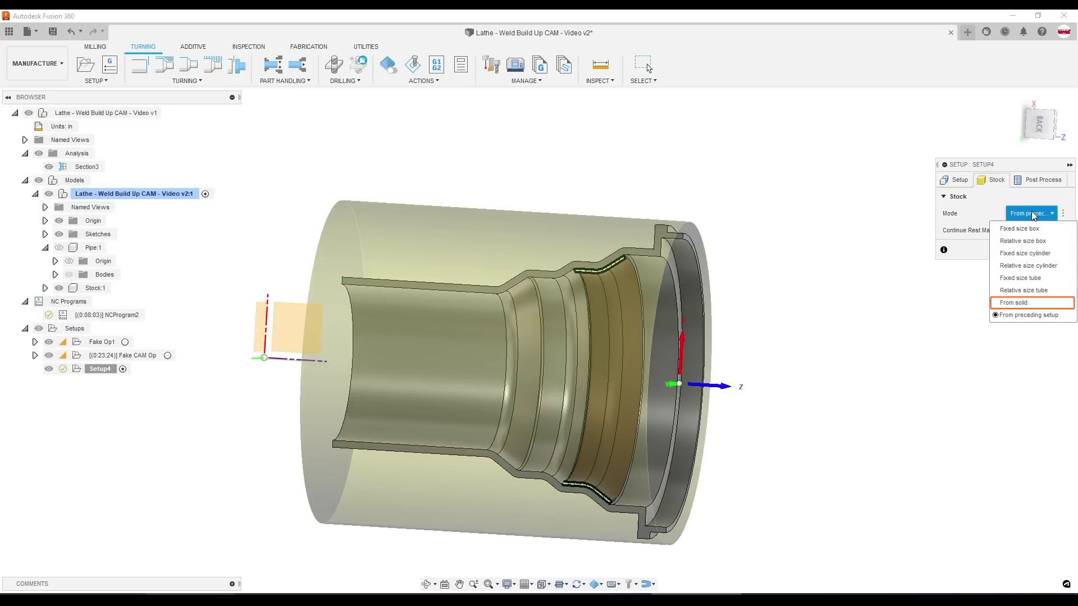
click(1014, 302)
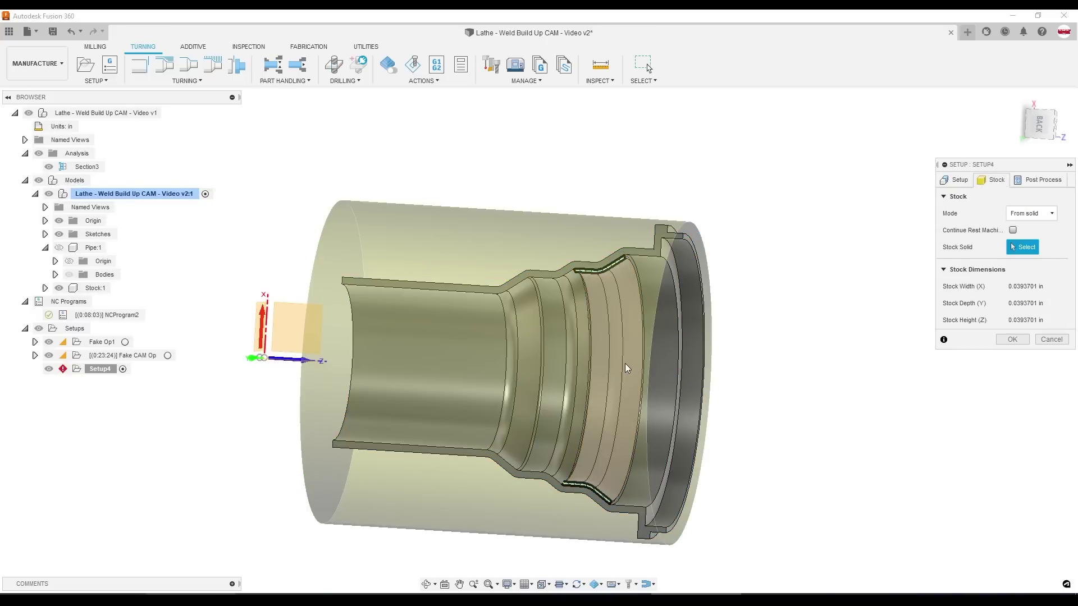
shift+middle_drag(628, 368, 614, 295)
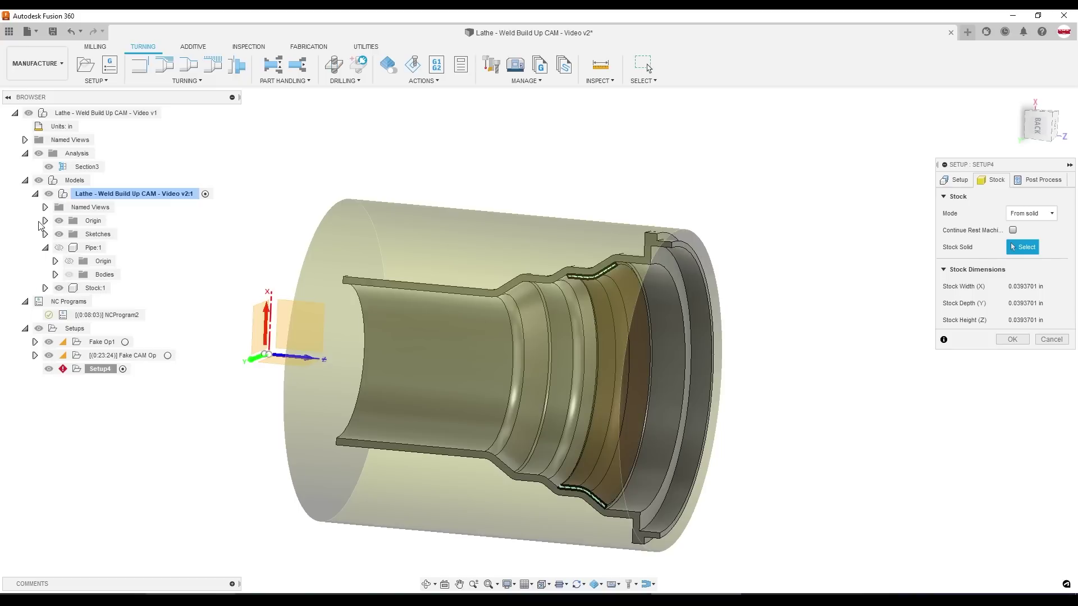
click(34, 194)
click(35, 193)
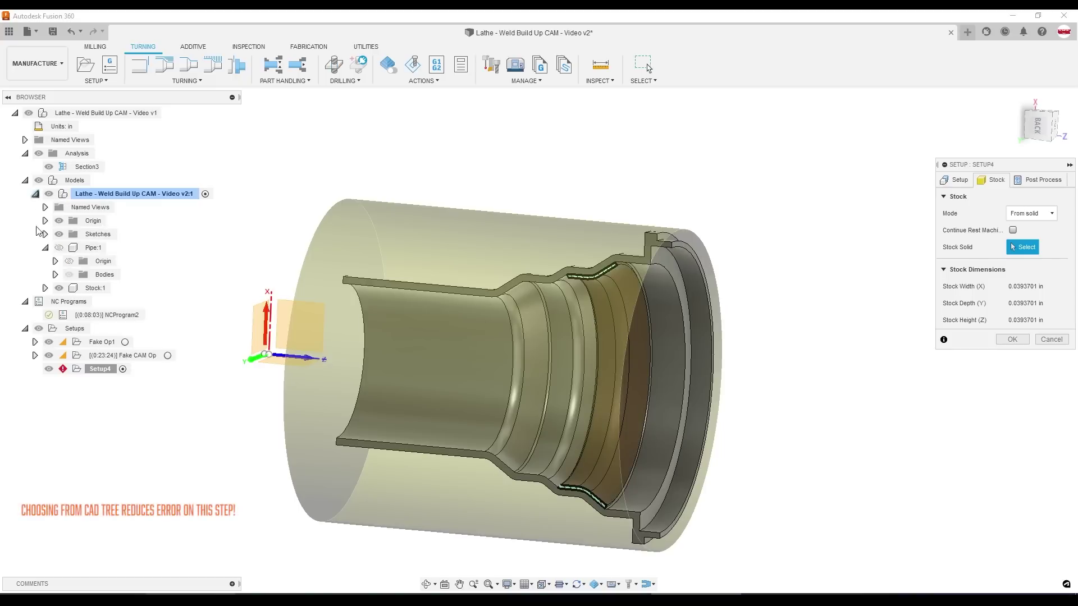
click(45, 288)
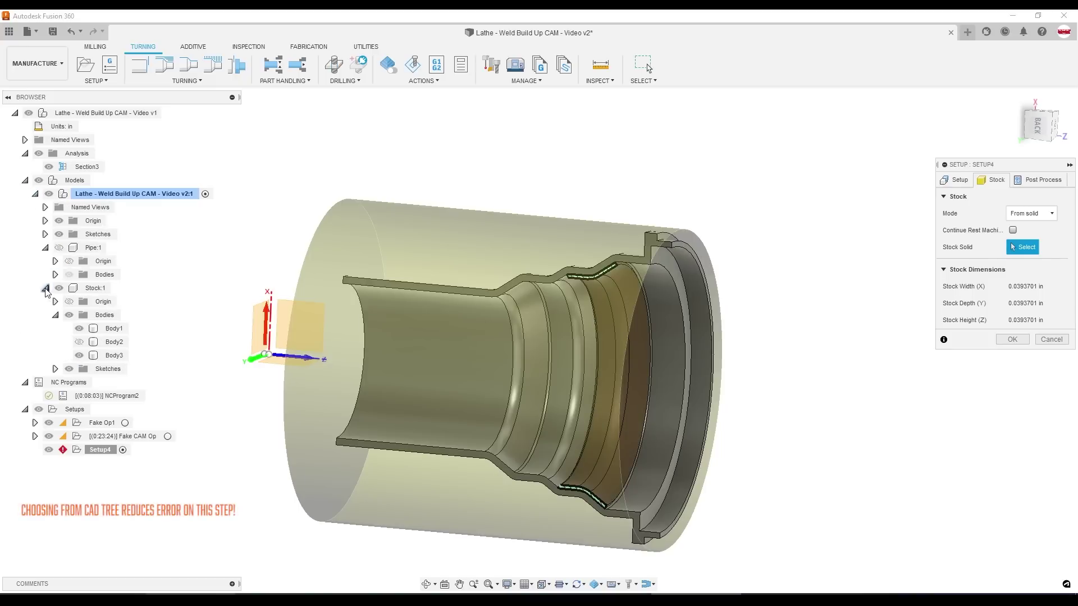
click(114, 355)
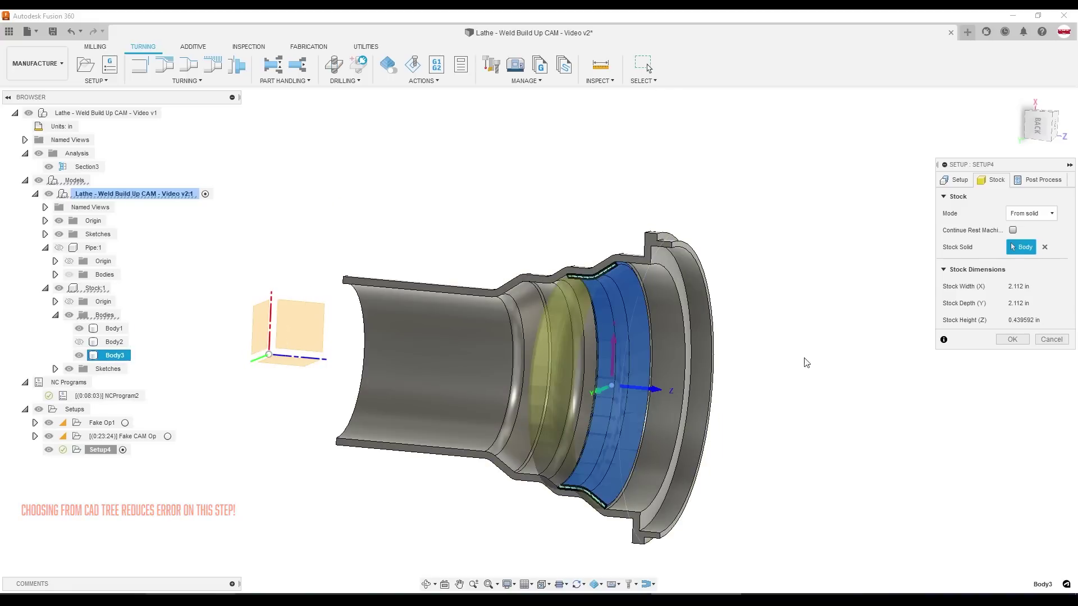
click(1011, 339)
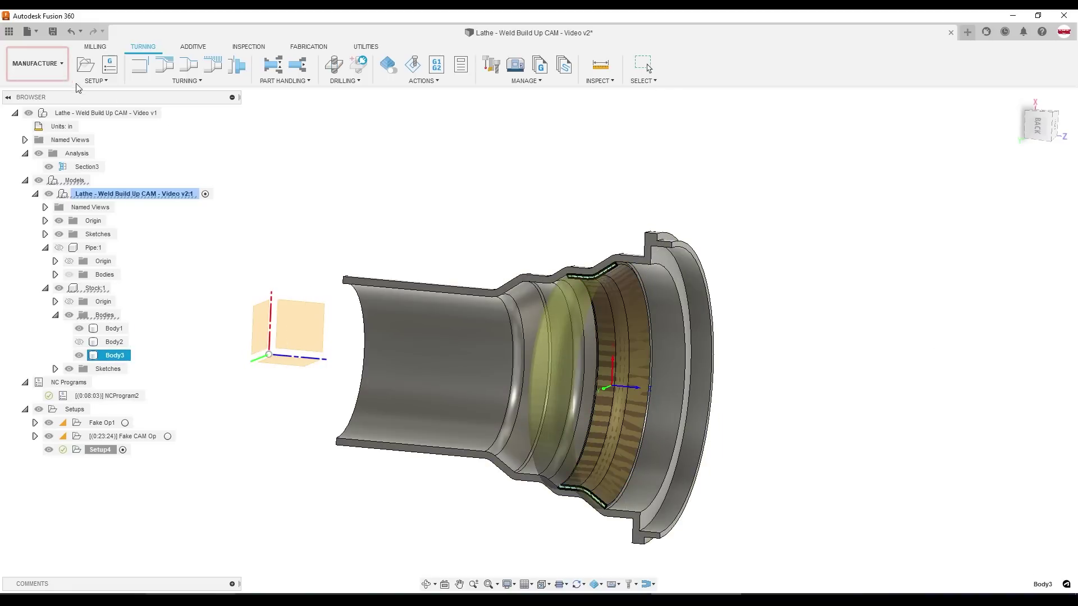
Step: Rename Body3 as Weld Stock in the Design workspace and return to the Manufacture workspace
click(50, 65)
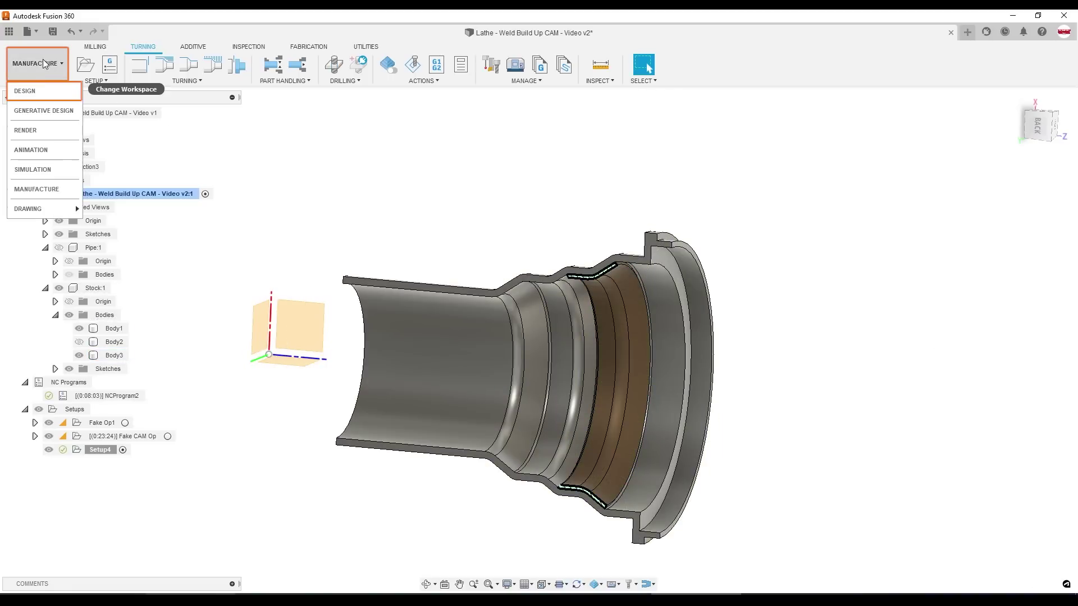
click(38, 92)
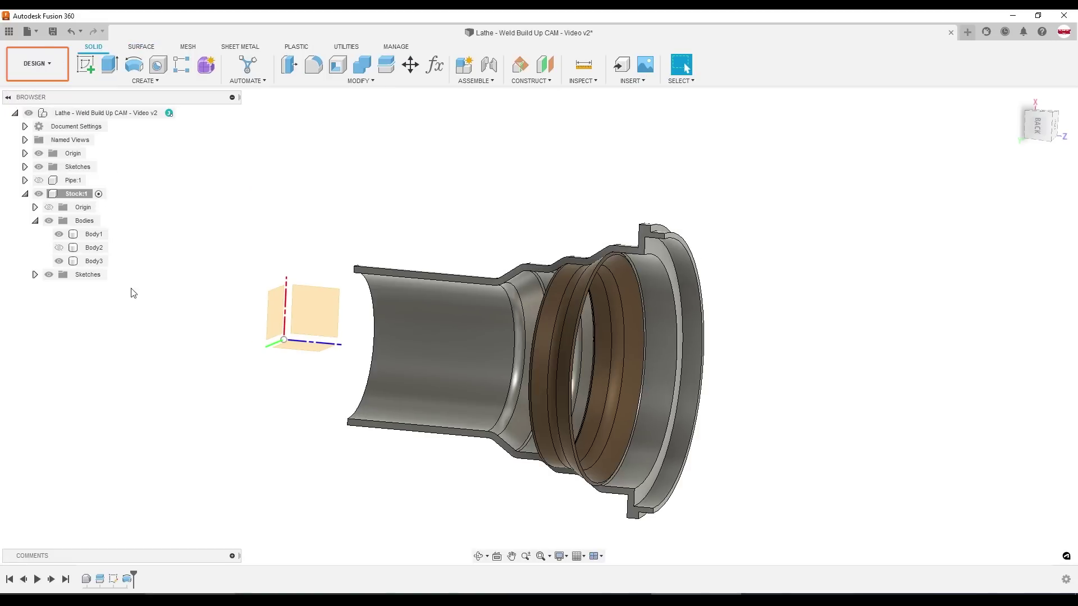
click(86, 262)
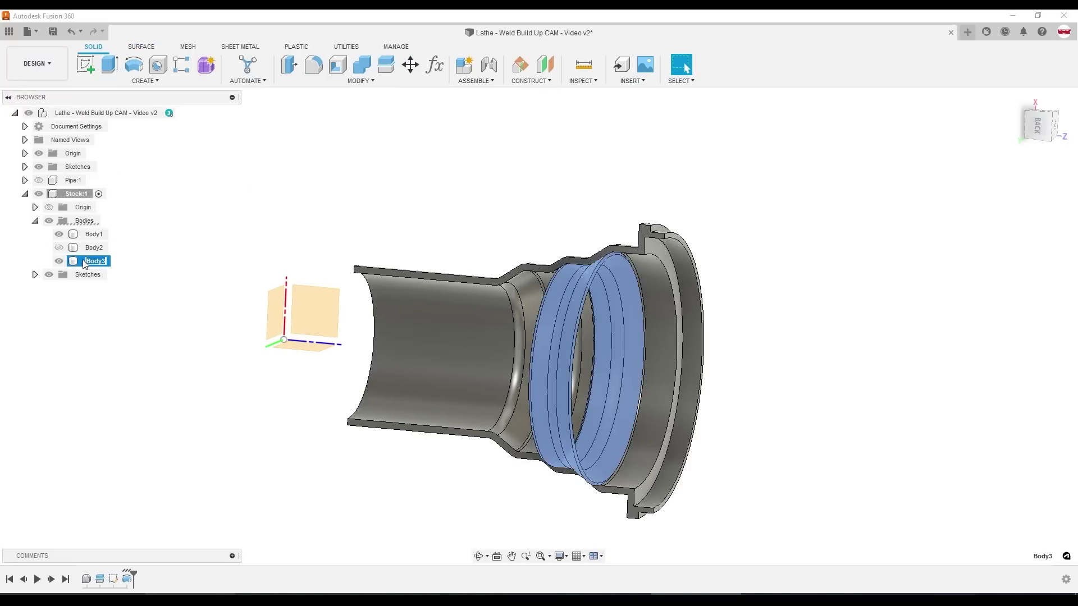
text(Weld Stock)
click(37, 64)
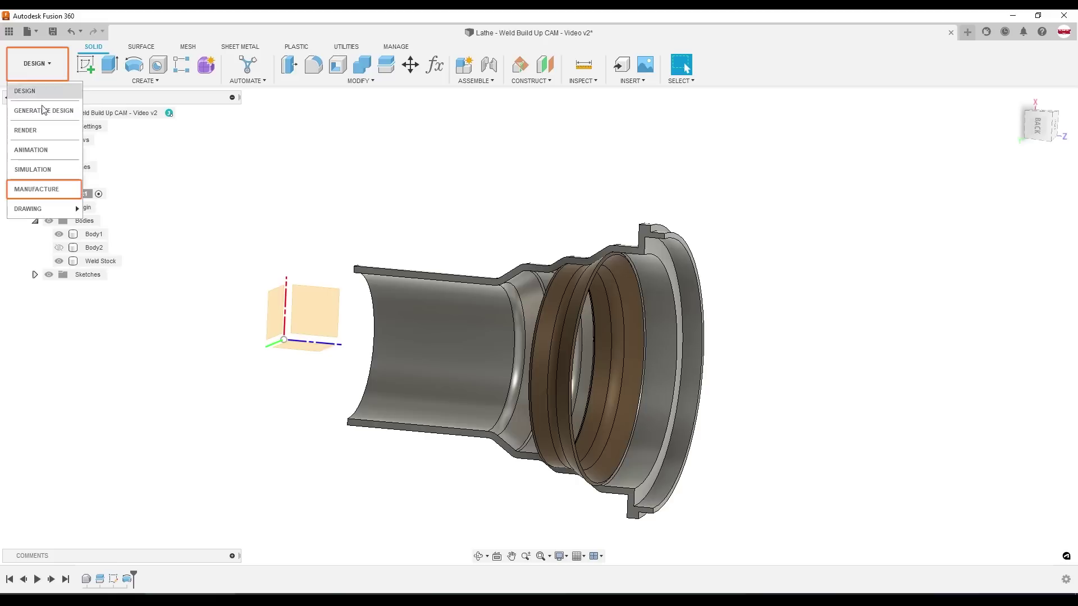
click(36, 189)
Step: Rename the newest setup as Revolved Weld Stock
click(101, 450)
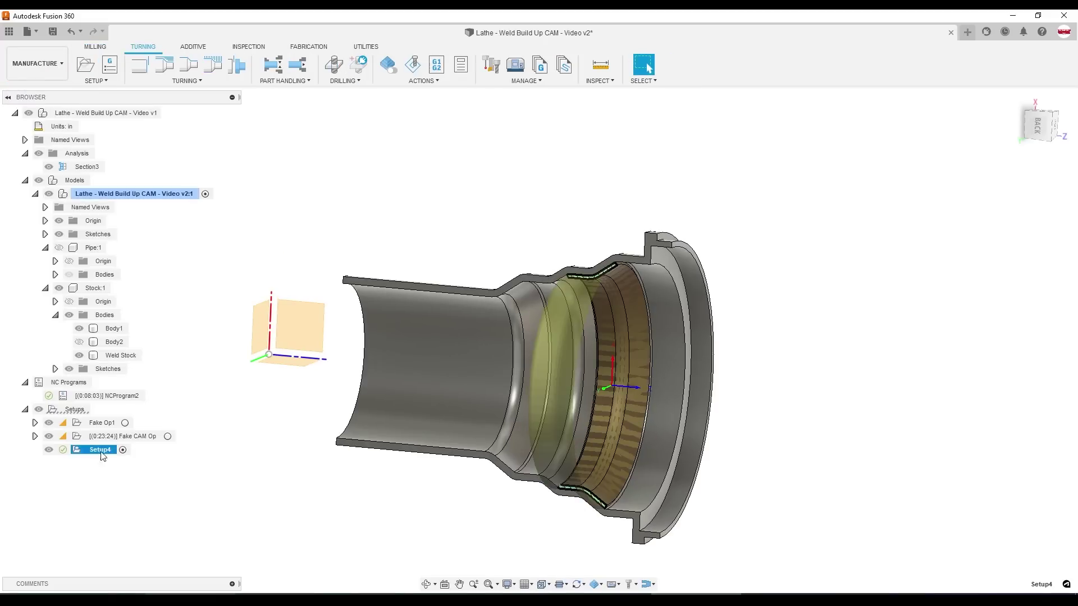
click(101, 452)
key(BackSpace)
text(Revolved Weld Stock)
key(Return)
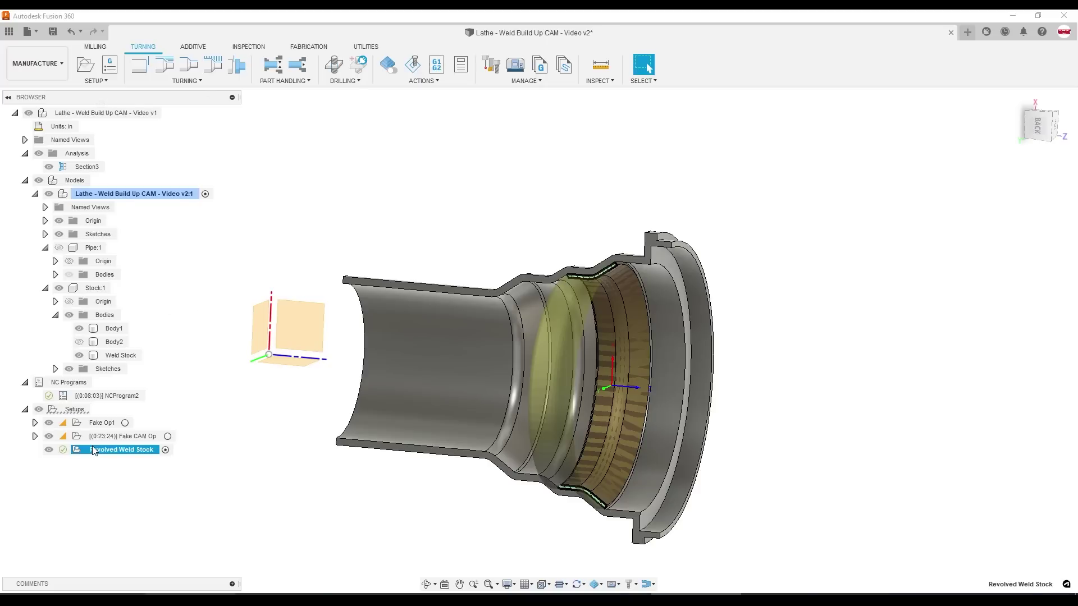
Step: Check which body the Revolved Weld Stock setup uses as its stock solid
right_click(92, 446)
click(121, 104)
click(992, 179)
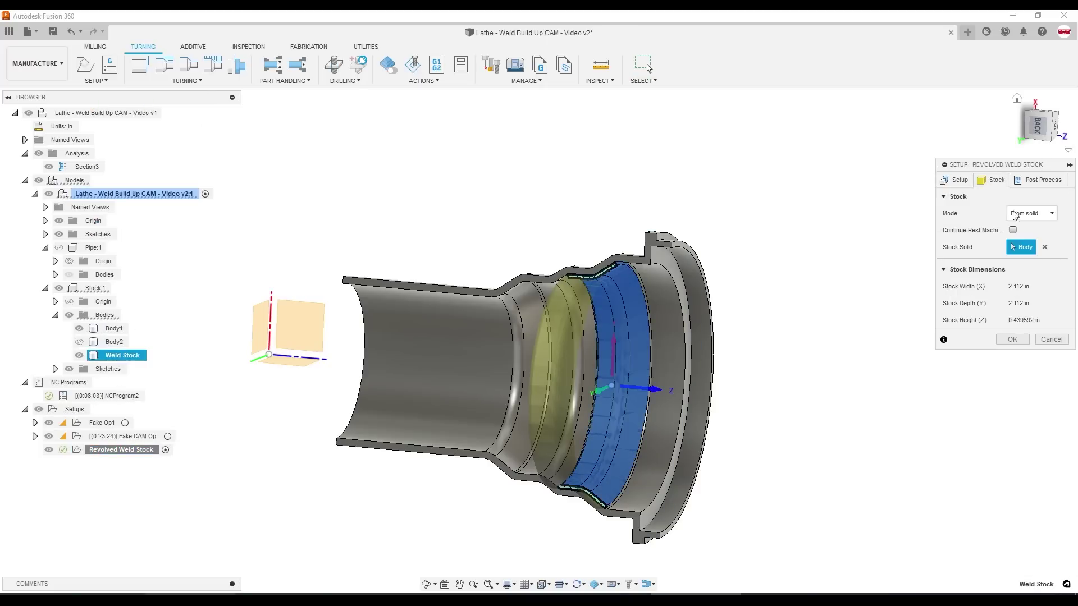
click(1012, 339)
Step: Generate an inside Turning Profile Roughing toolpath with the #5 boring tool, keeping the radii referenced to Stock OD and Stock ID
click(186, 82)
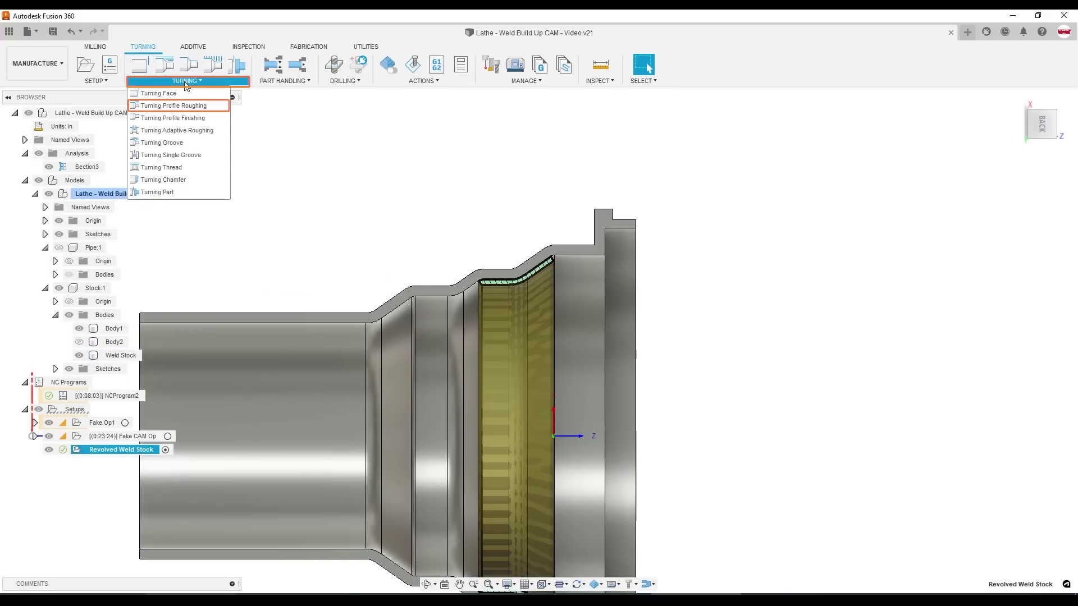
click(174, 105)
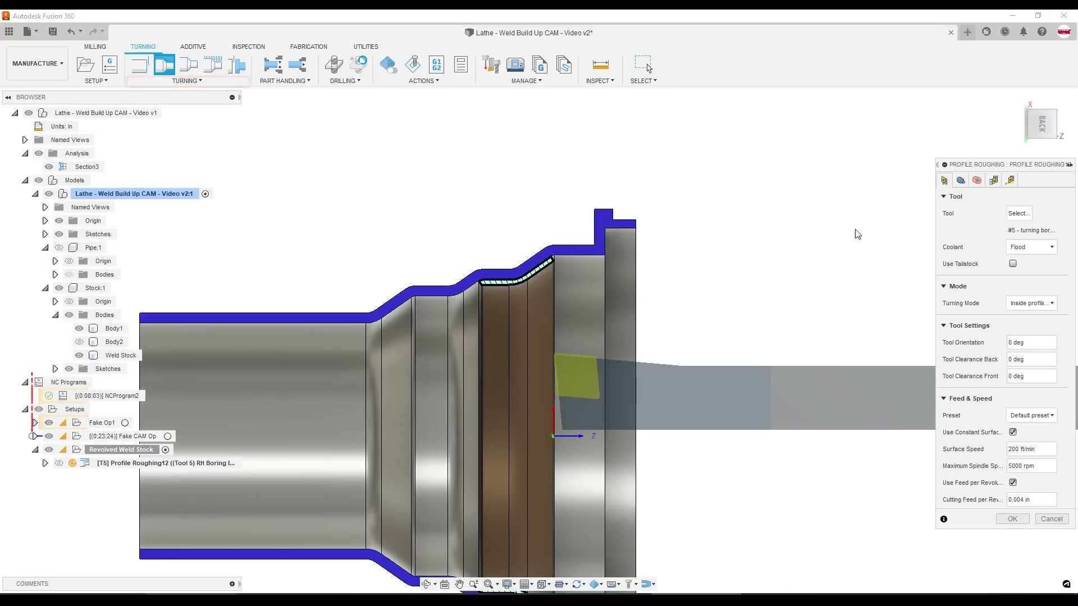
click(978, 182)
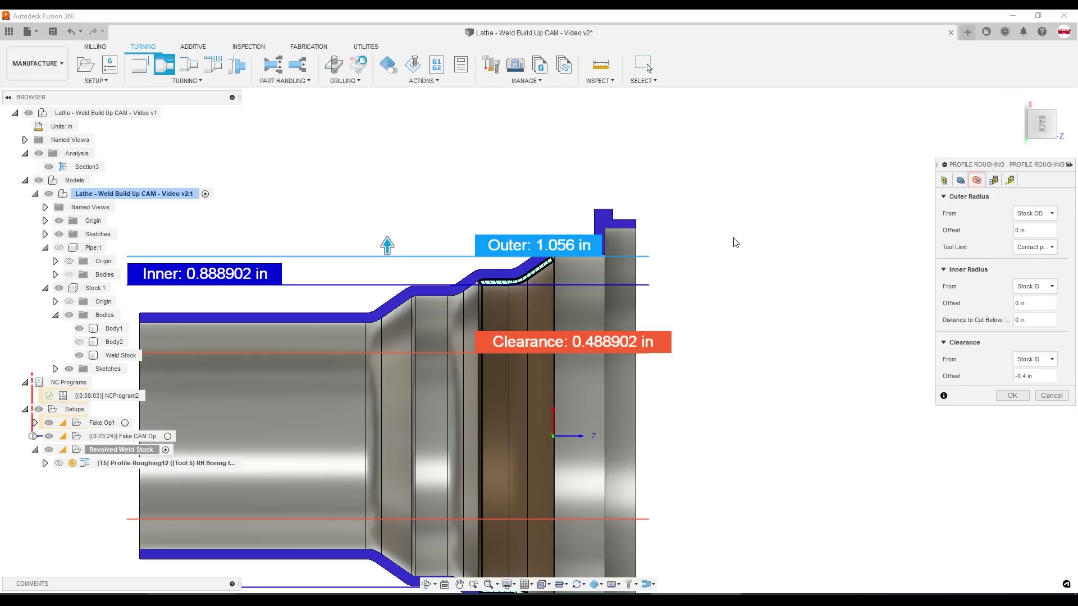
scroll(562, 251, up, 5)
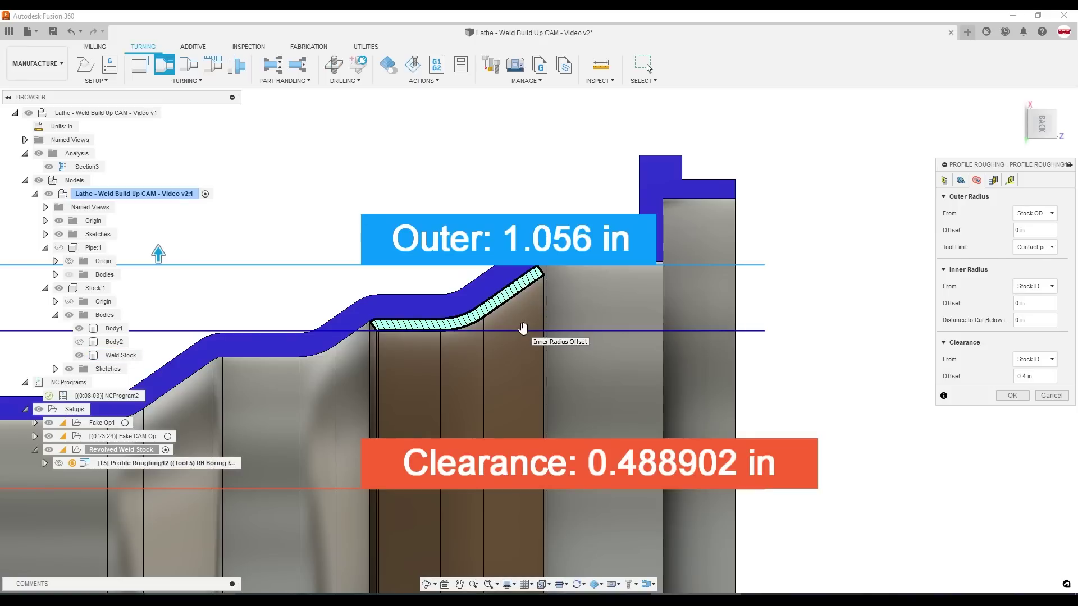
scroll(841, 392, down, 3)
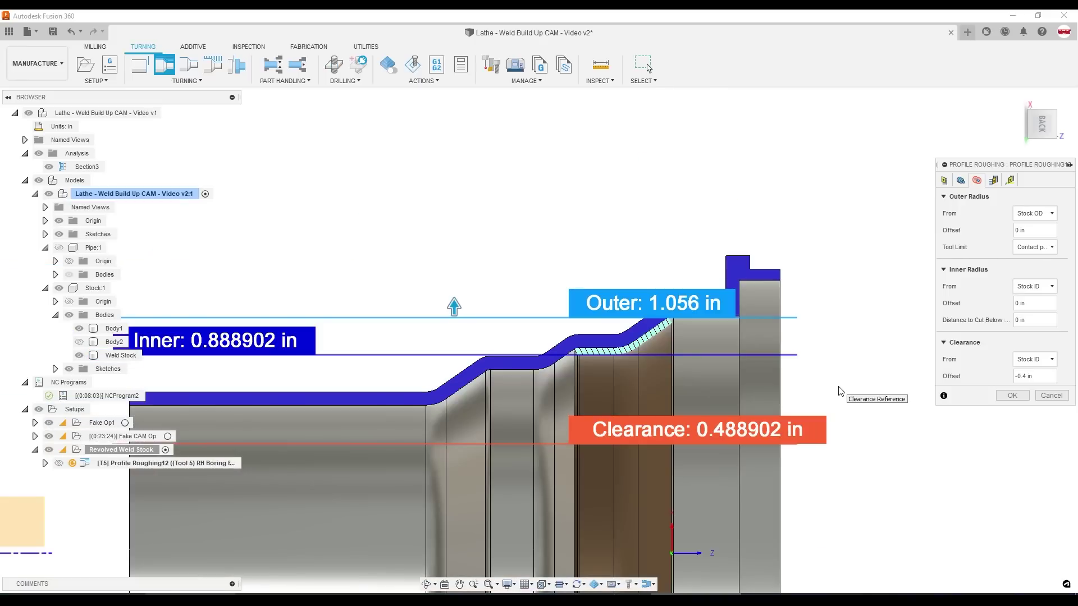
click(1011, 395)
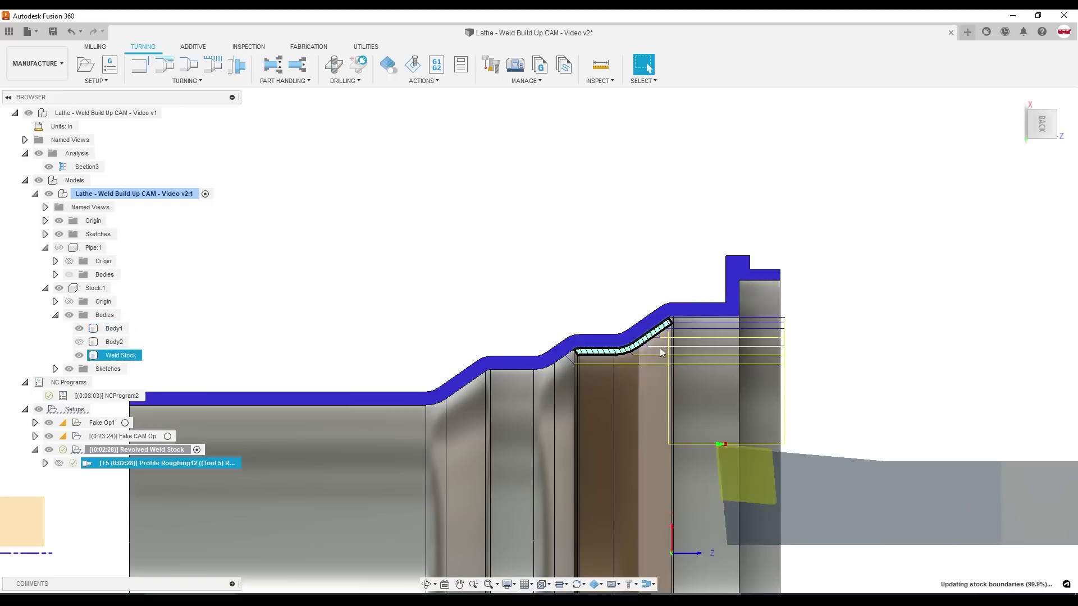
scroll(694, 334, up, 2)
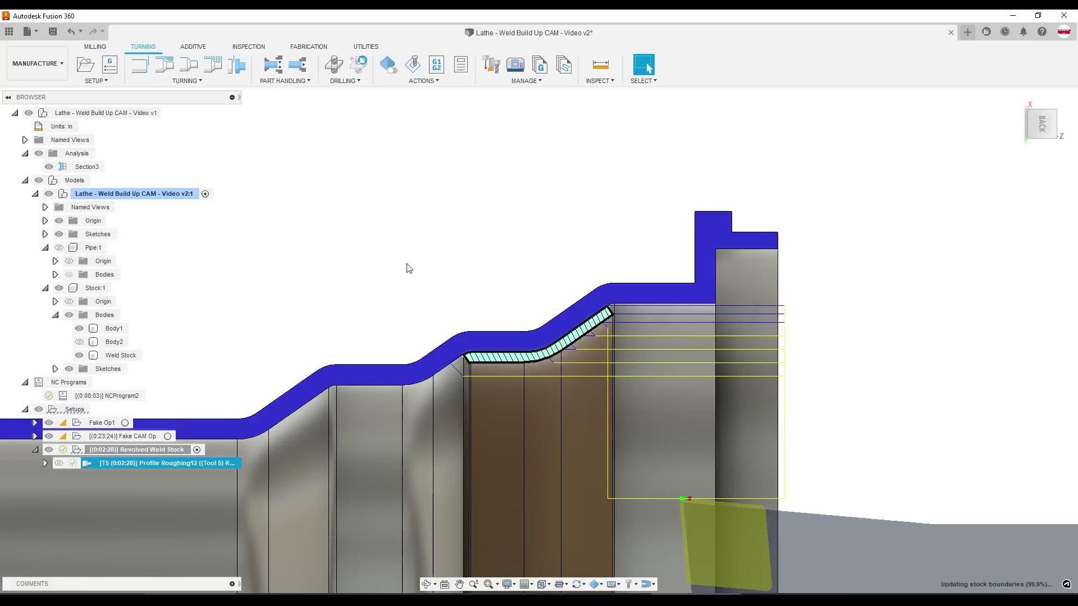
Step: Regenerate the profile roughing with the inner radius referenced to Diameter at a 0.1 offset and the clearance also referenced to Diameter
right_click(160, 462)
click(195, 102)
click(978, 181)
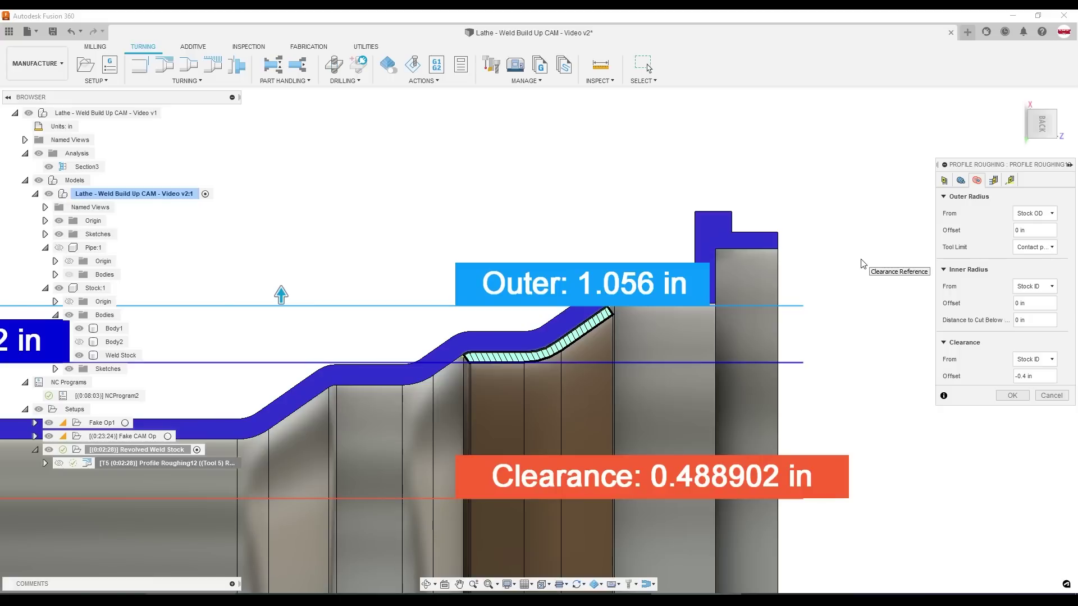
scroll(852, 303, down, 2)
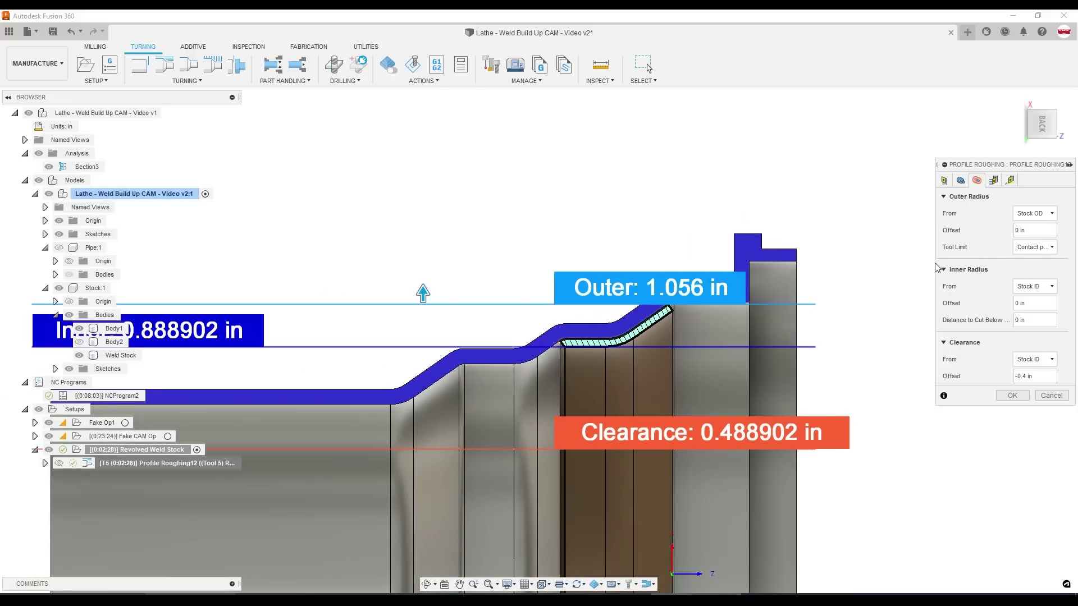
click(1030, 215)
click(994, 277)
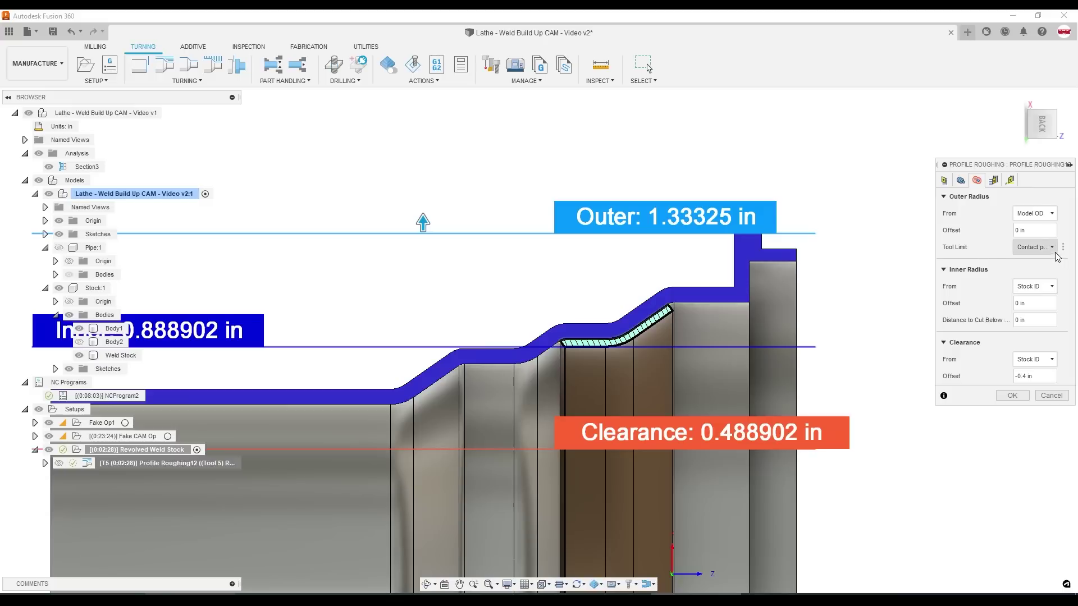
click(1045, 288)
click(1033, 401)
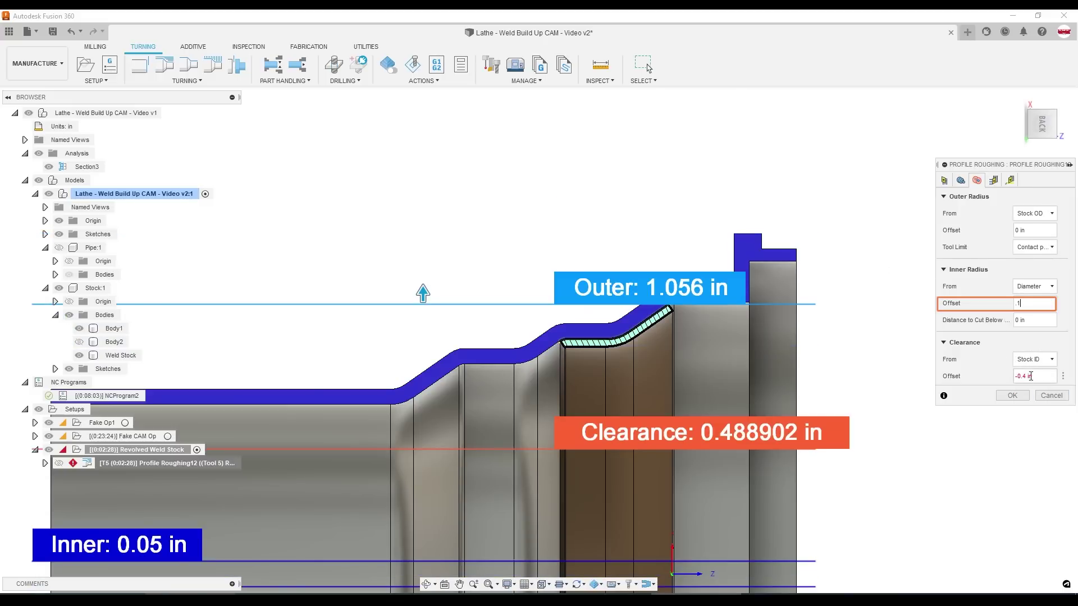
click(1036, 359)
click(1037, 473)
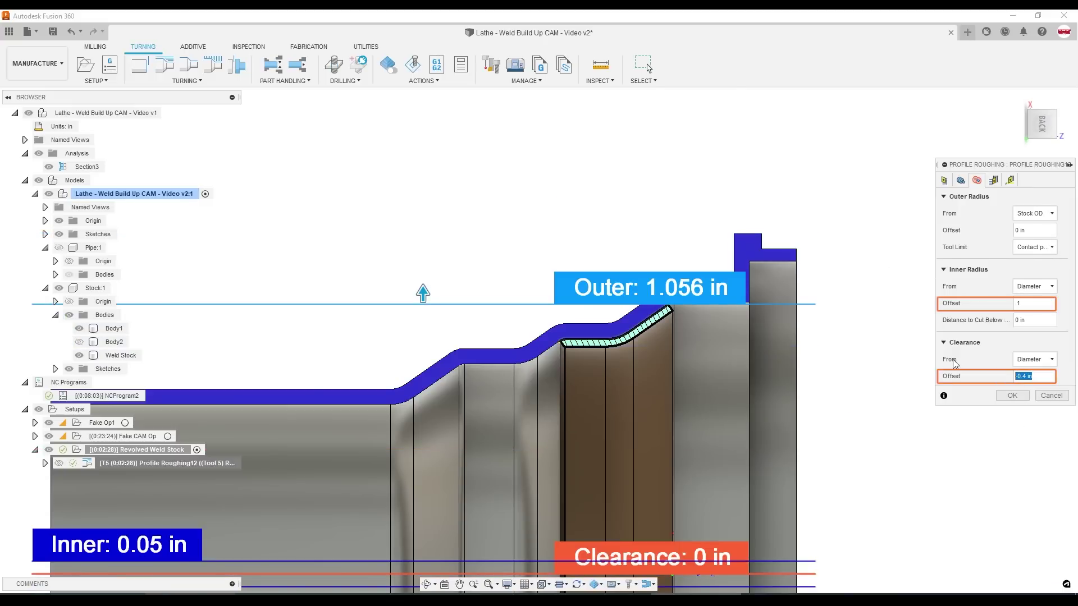
key(Return)
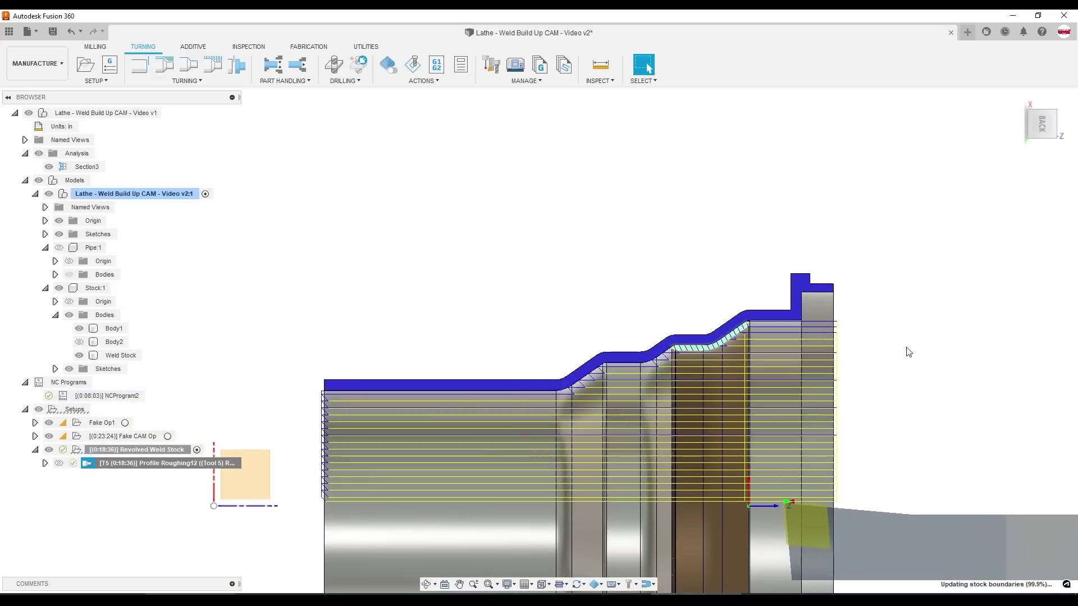
Step: Enable rest machining on the profile roughing operation with its source set to From setup stock, and regenerate the toolpath
middle_drag(908, 352, 843, 290)
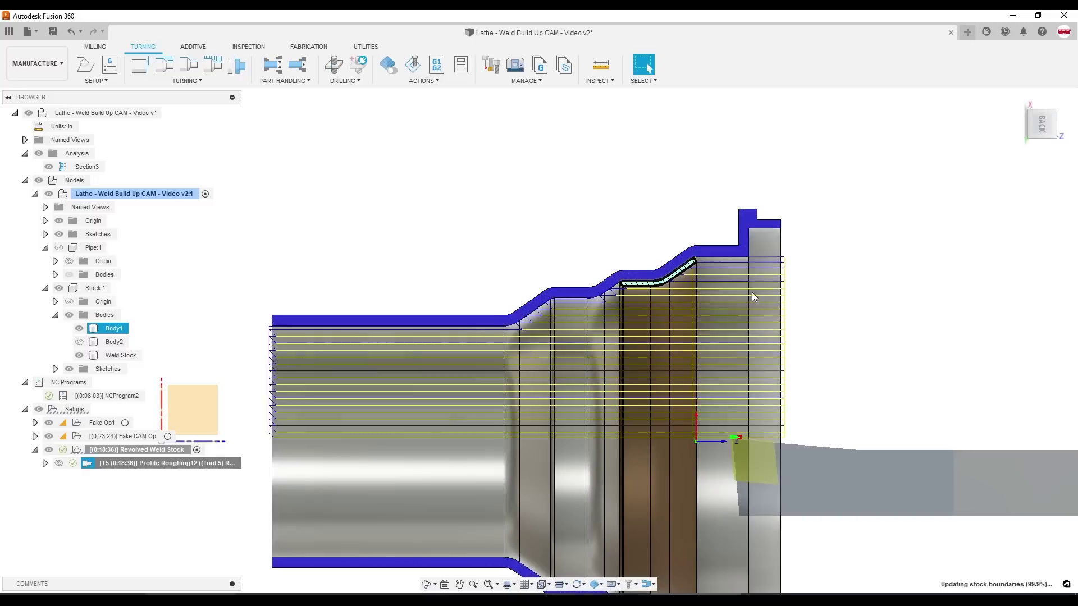
right_click(185, 463)
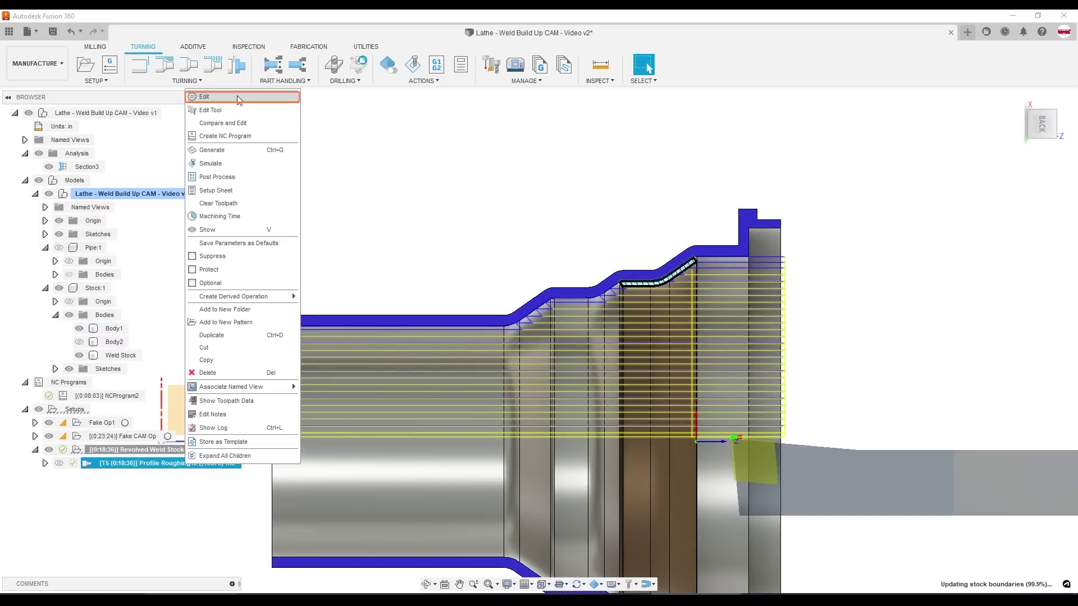
click(244, 97)
click(960, 181)
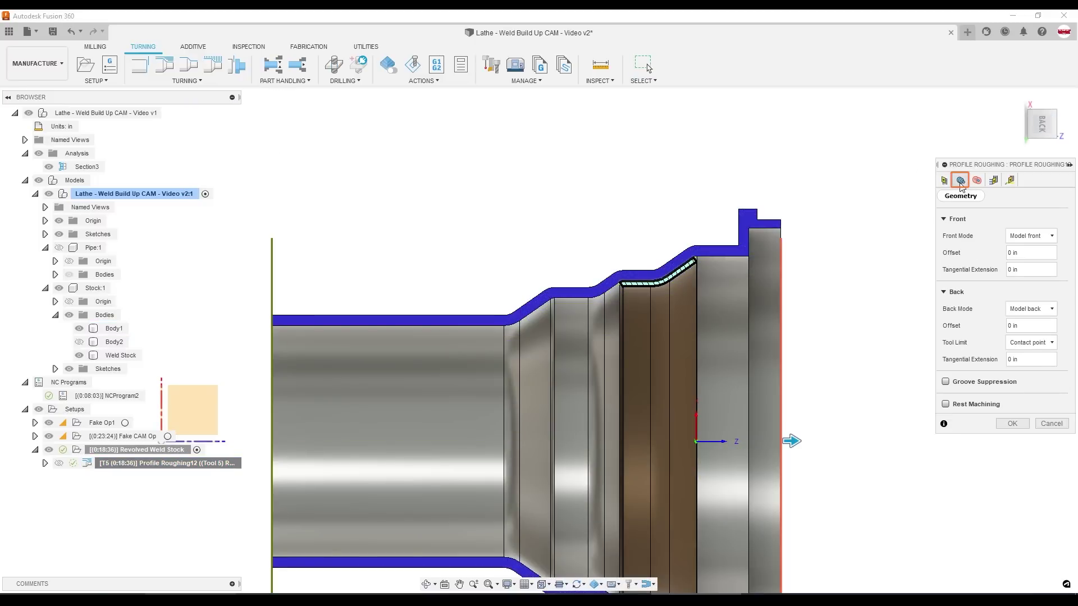
click(945, 404)
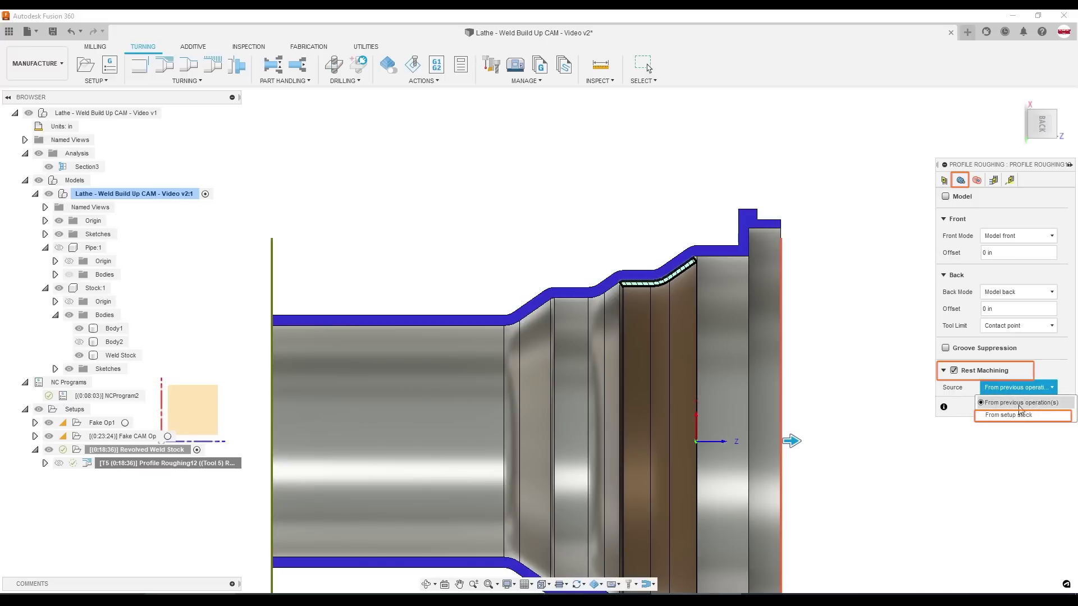
click(1020, 416)
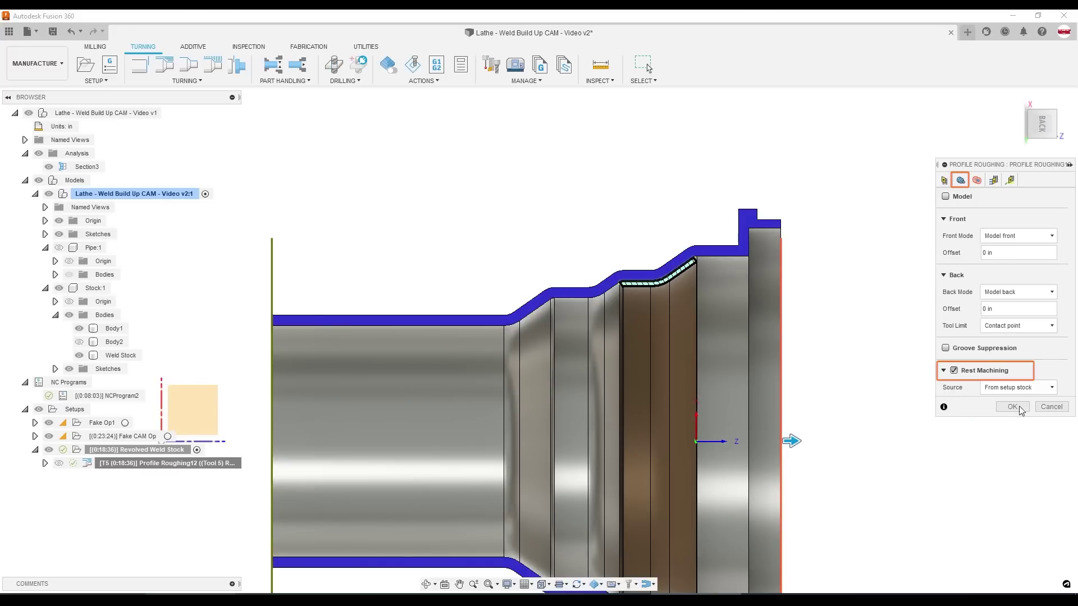
click(1014, 407)
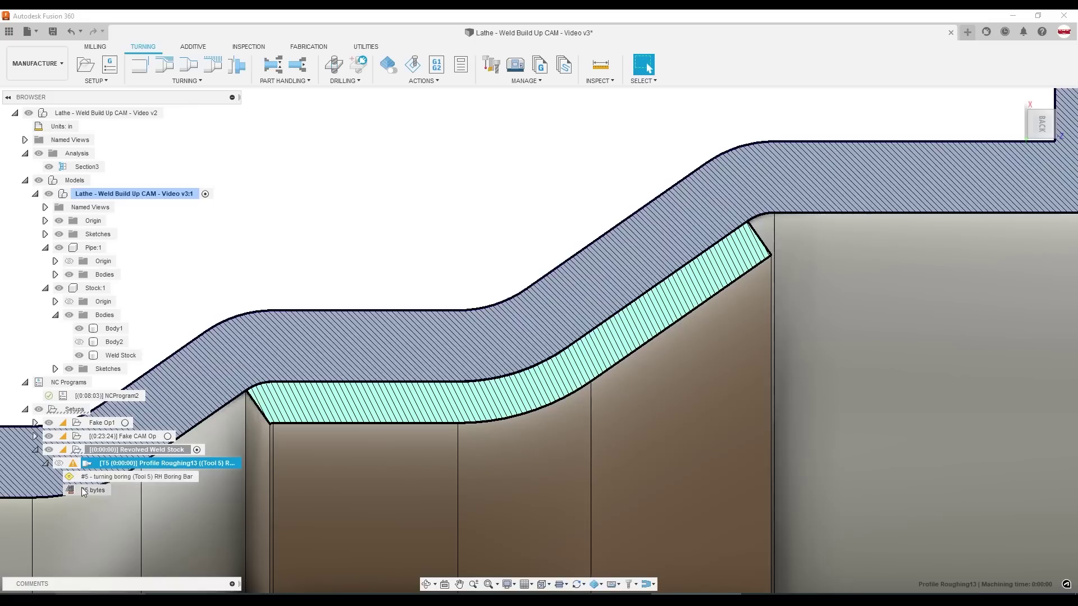
Step: Read the profile roughing's generation log and examine where the weld stock's front end meets the pipe's inner fillet
click(73, 463)
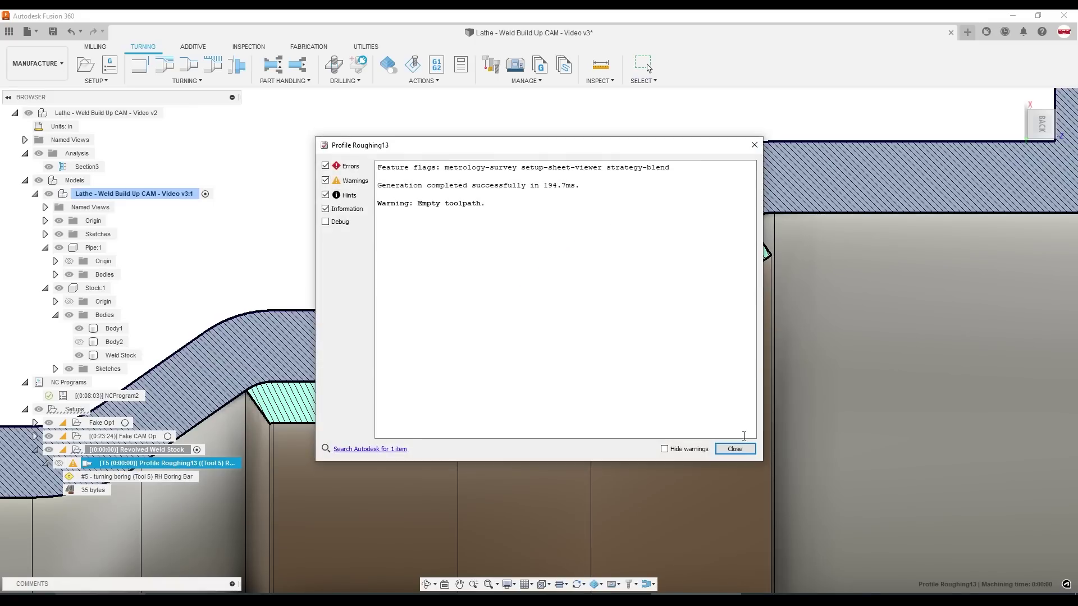
click(735, 449)
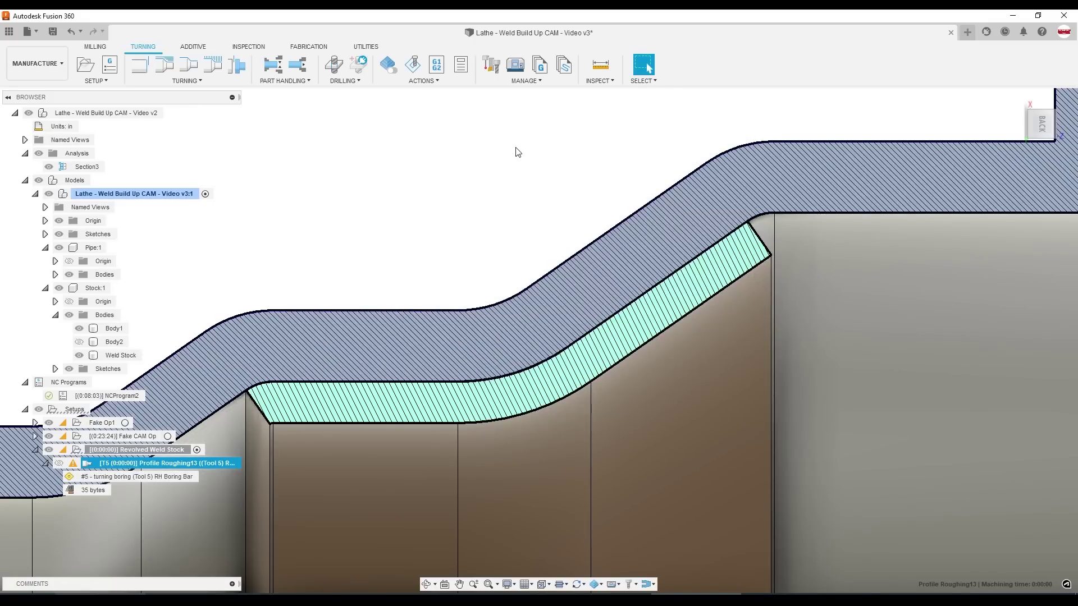
click(674, 214)
click(758, 239)
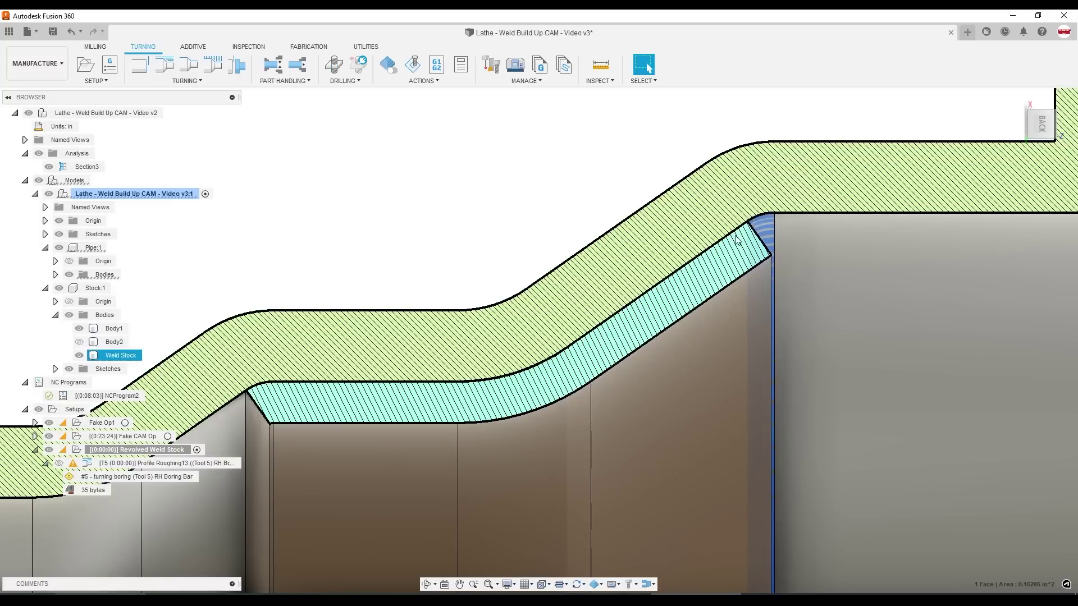
scroll(756, 243, up, 2)
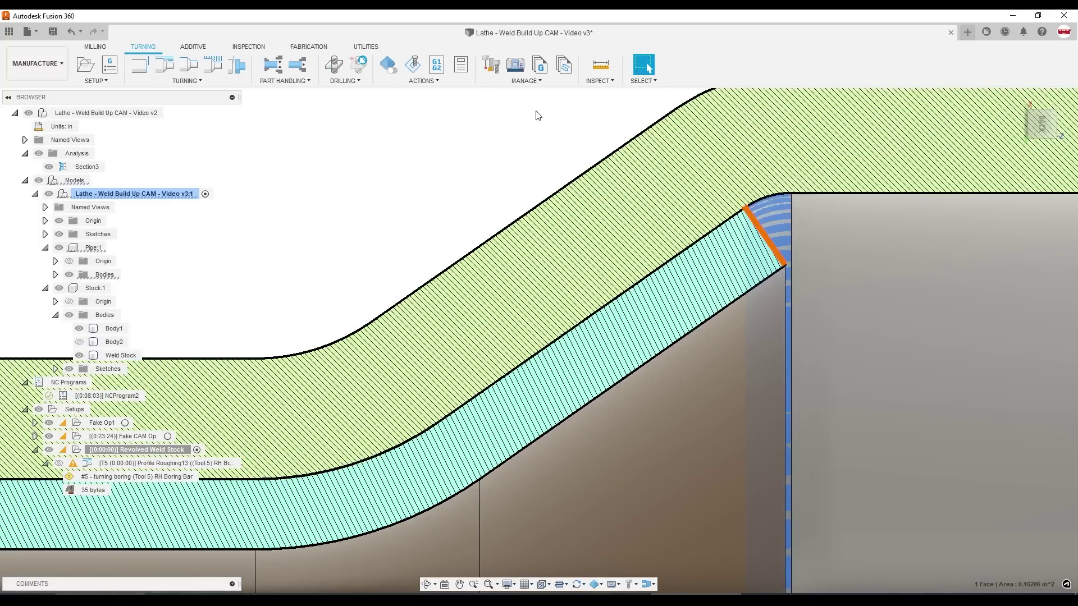
Step: Reopen the weld stock's profile sketch in the Design workspace and delete the slanted line closing its front end
click(34, 62)
click(29, 93)
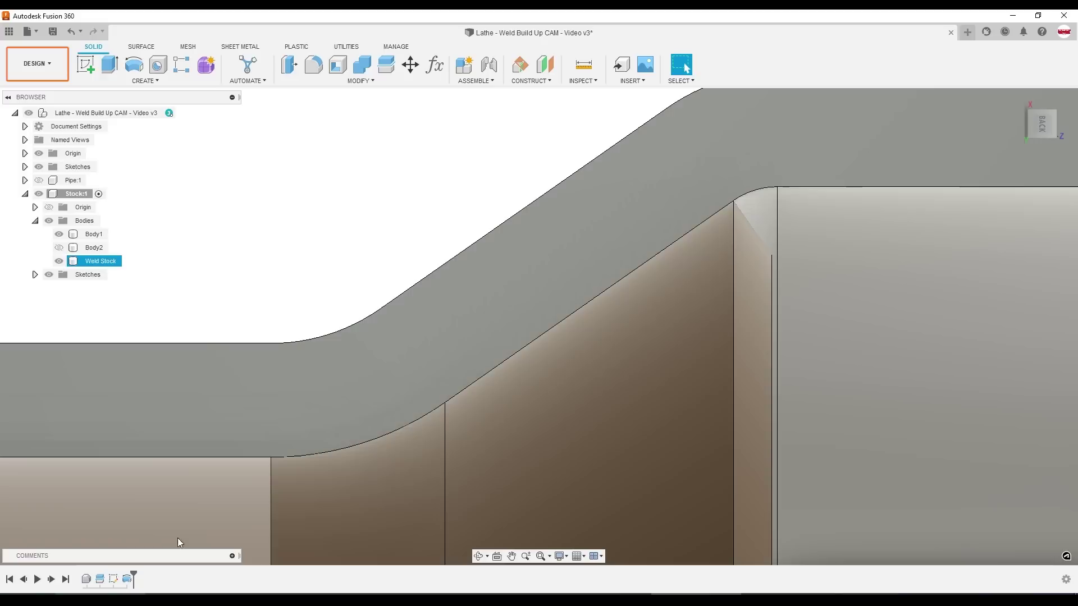
right_click(116, 579)
click(138, 503)
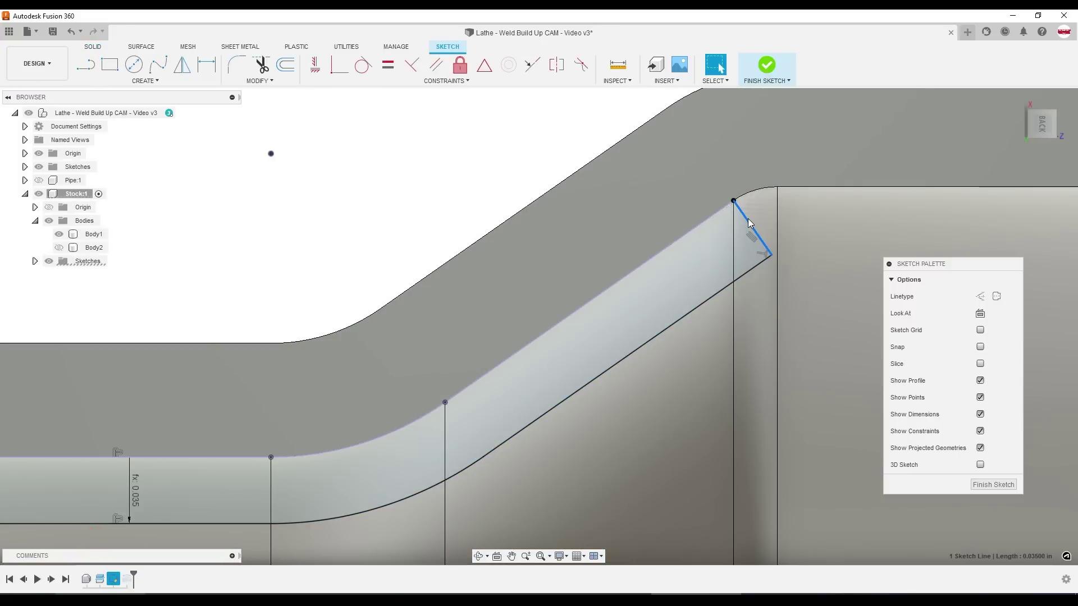
key(Delete)
Step: Project the pipe's inner fillet edge into the sketch and close the weld profile with a line from the offset curve's end to the arc's end
key(p)
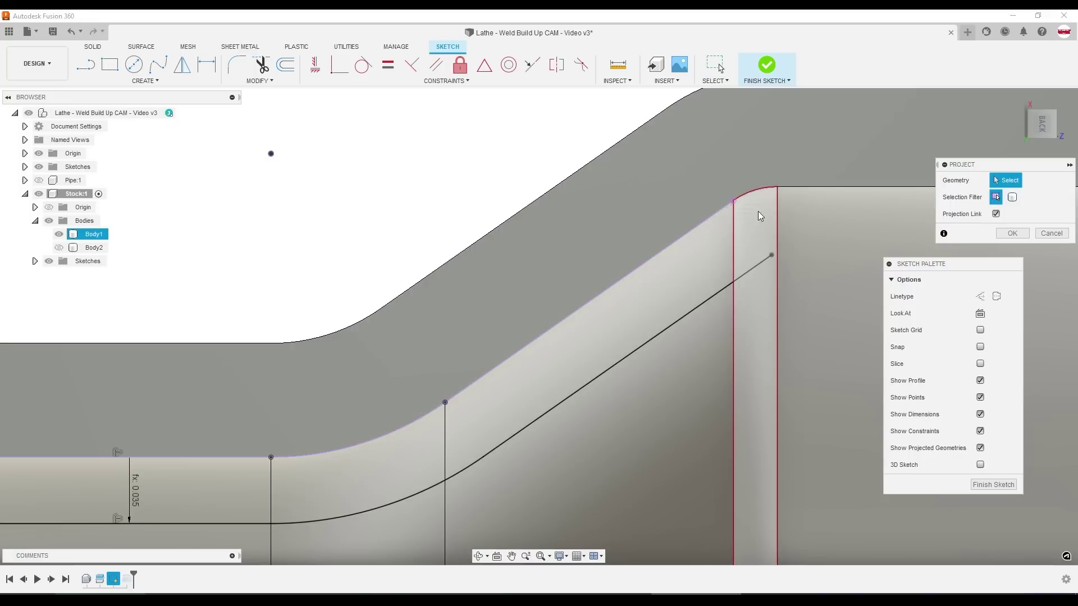
click(760, 191)
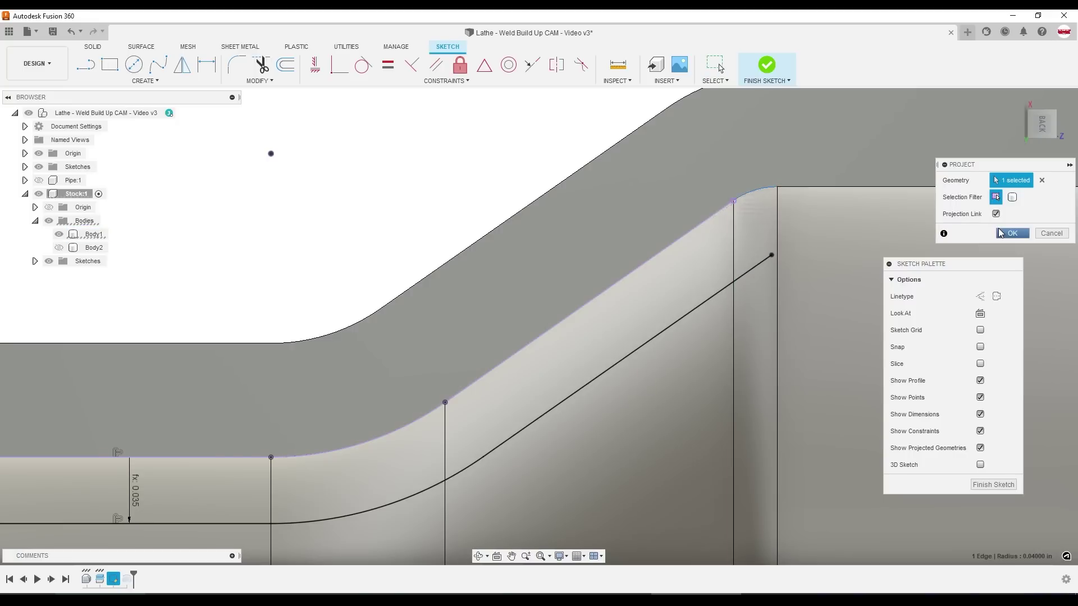
click(1011, 233)
key(l)
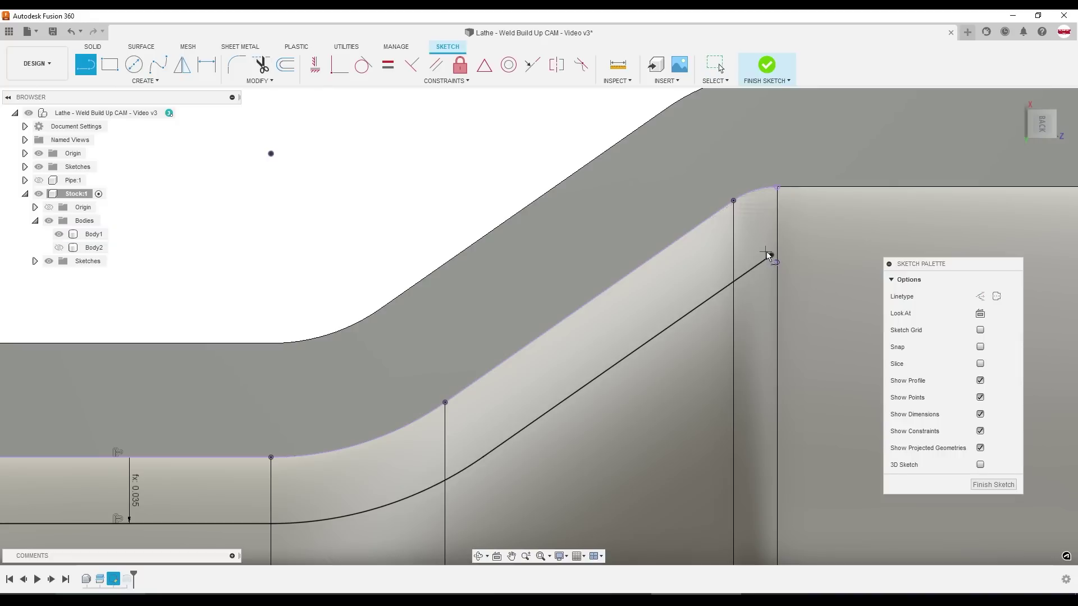
click(771, 255)
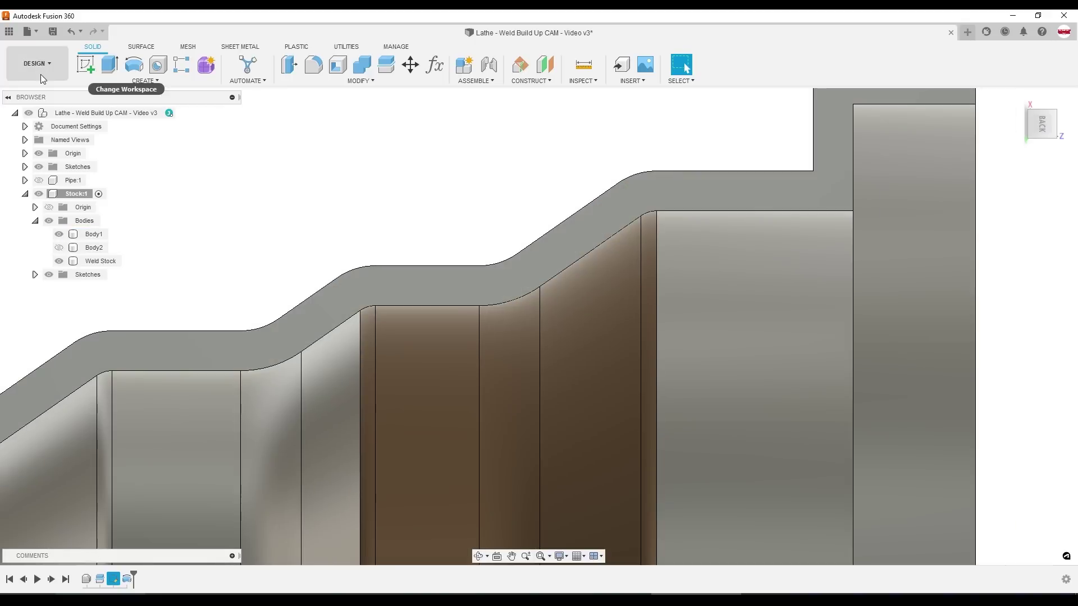
Step: Return to the Manufacture workspace and regenerate the profile roughing in the Revolved Weld Stock setup with the revised weld body
click(40, 74)
click(34, 170)
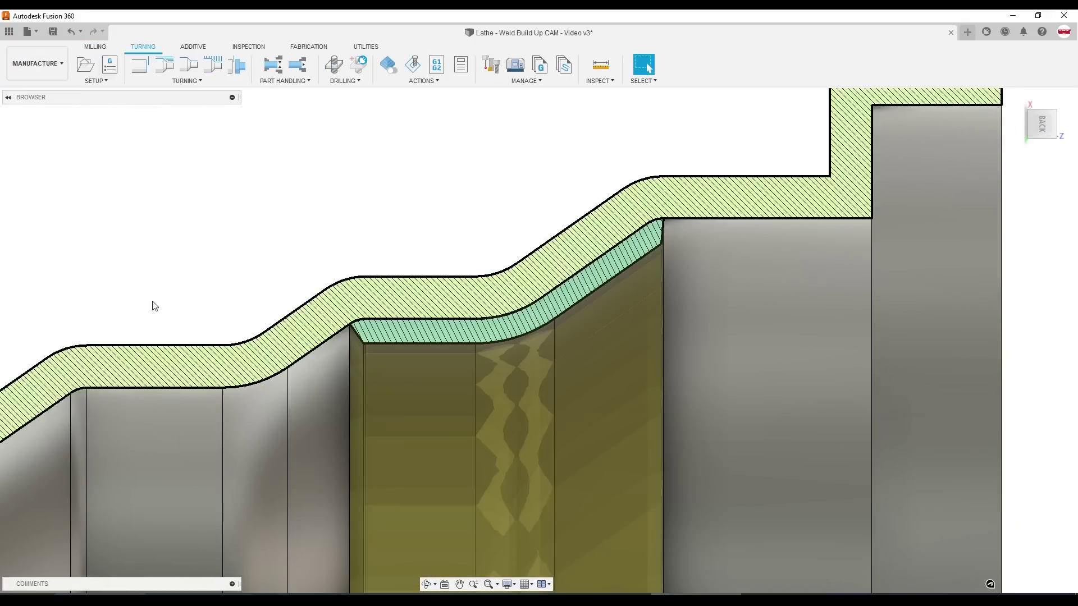
click(133, 464)
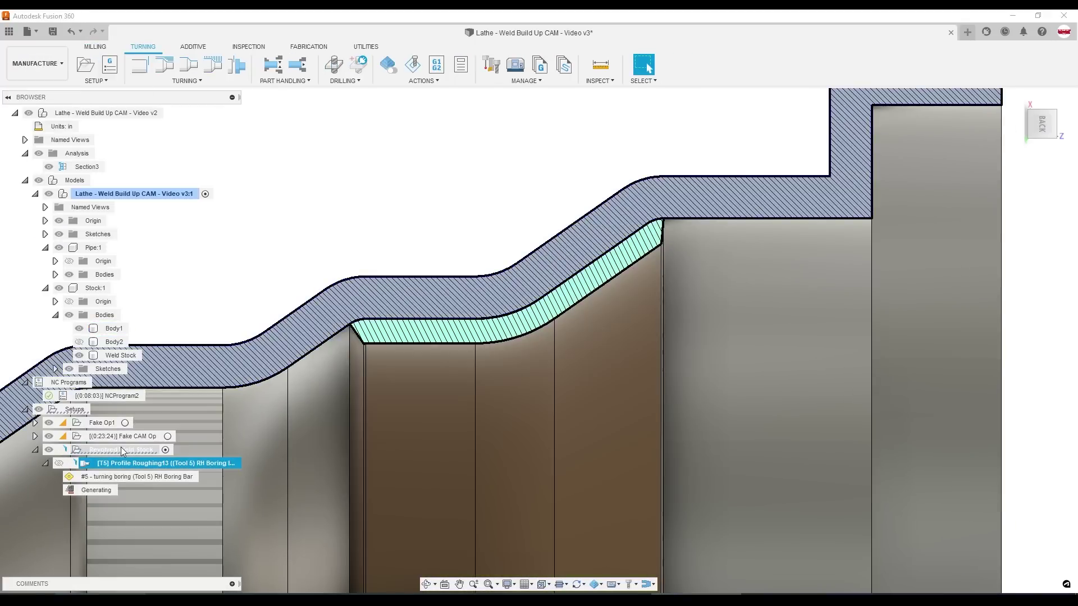
Step: Examine the profile roughing toolpath against the weld stock's cross-section from an angled close-up view
scroll(424, 392, down, 3)
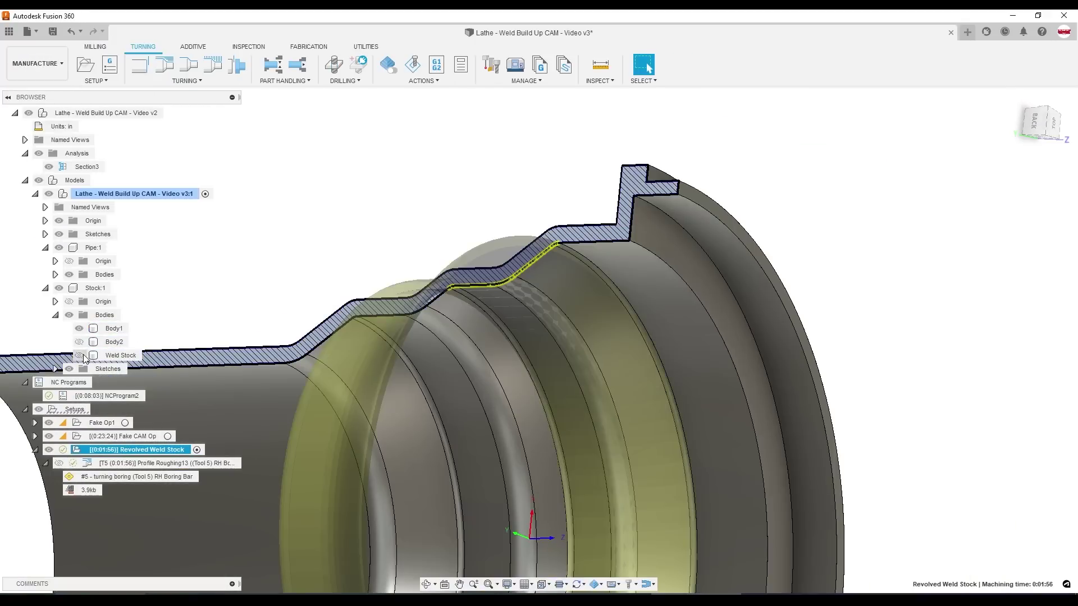
shift+middle_drag(539, 292, 474, 287)
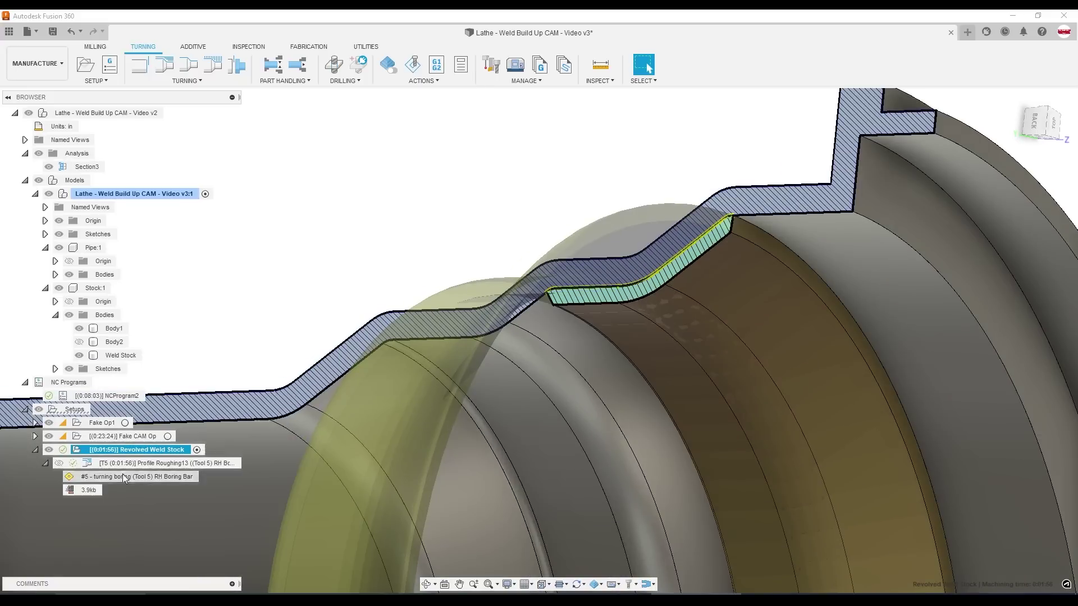
click(162, 463)
scroll(653, 311, up, 3)
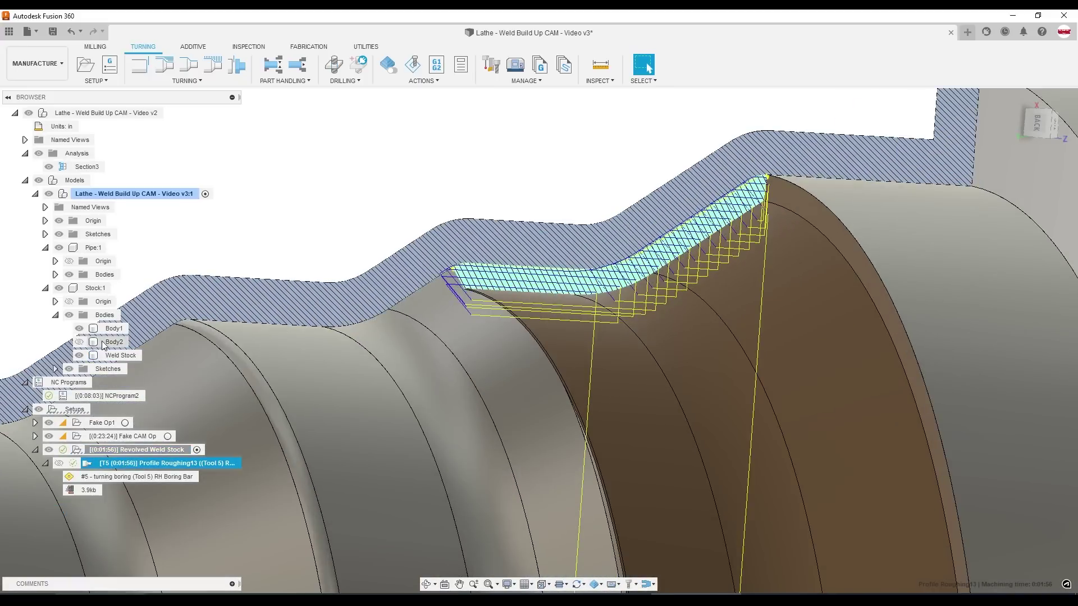
scroll(657, 264, up, 2)
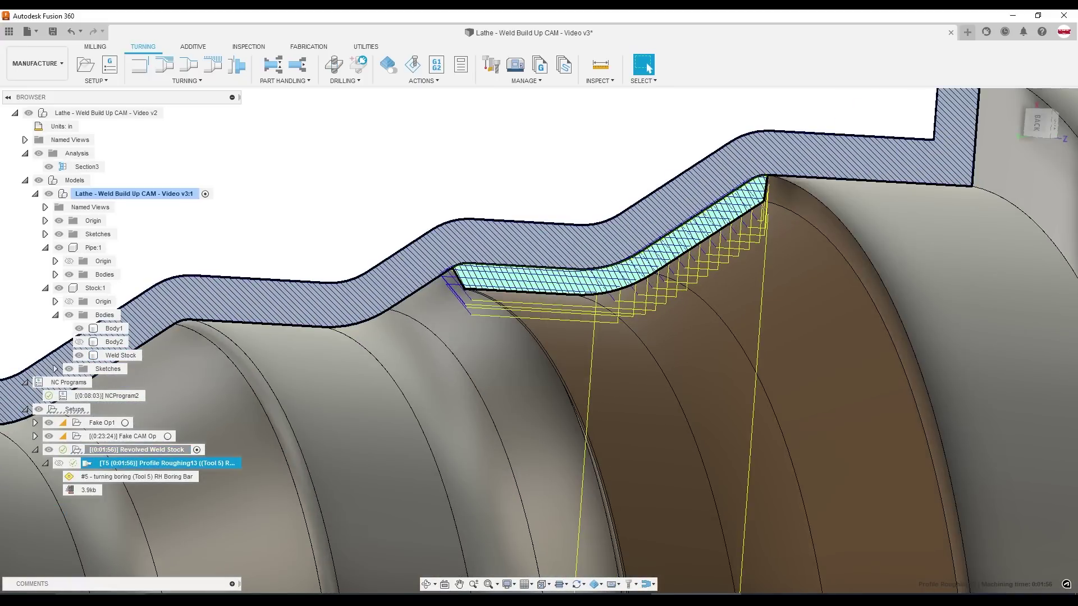